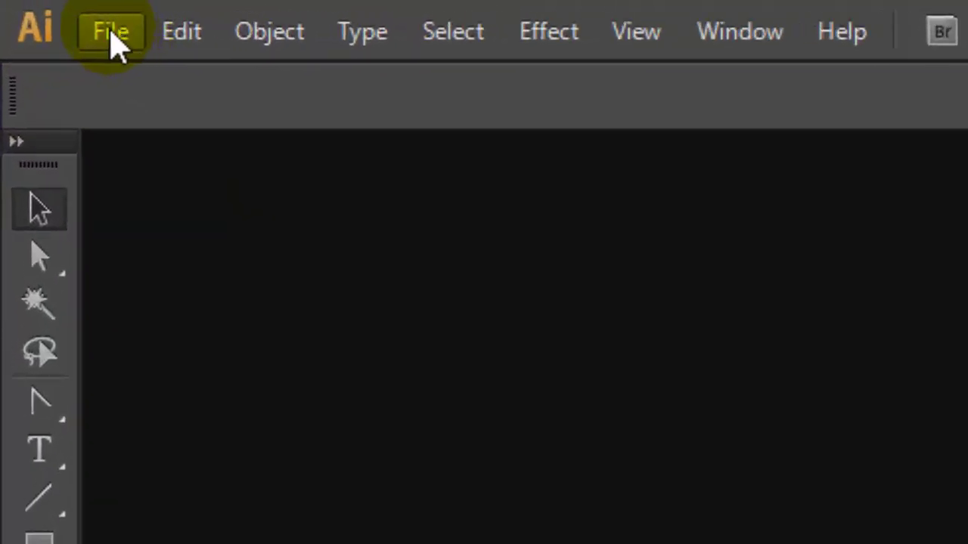
Create a new document with the Web profile and a size of 1024 x 768
click(114, 42)
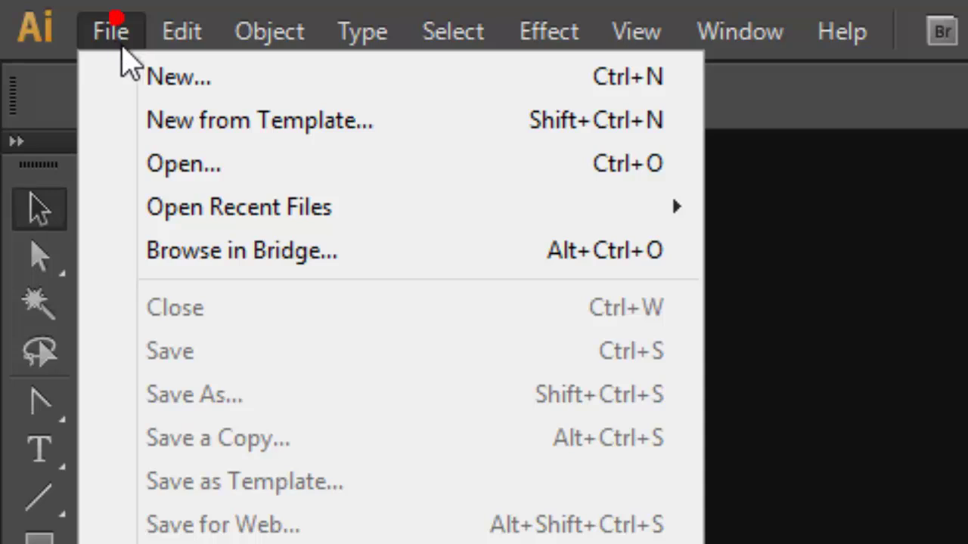
key(Escape)
key(ctrl+n)
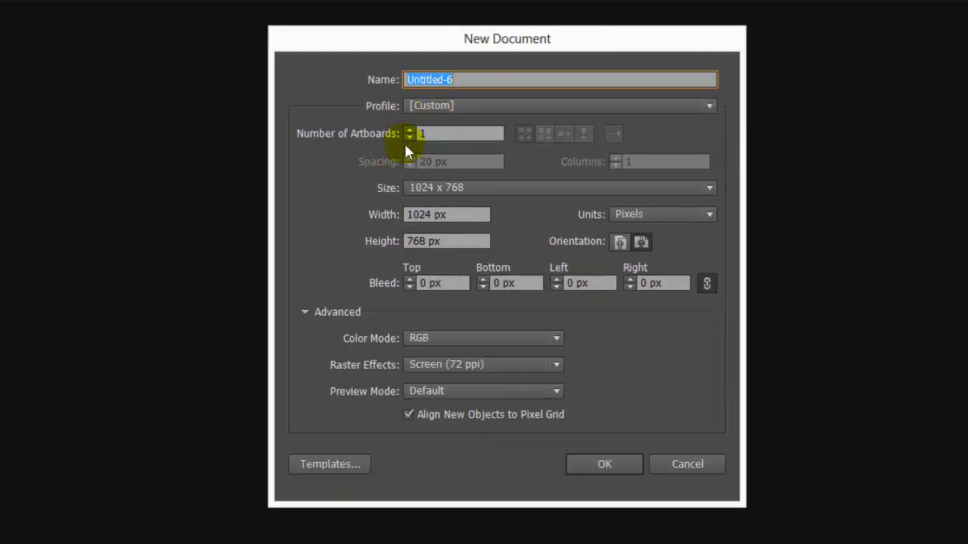
click(477, 105)
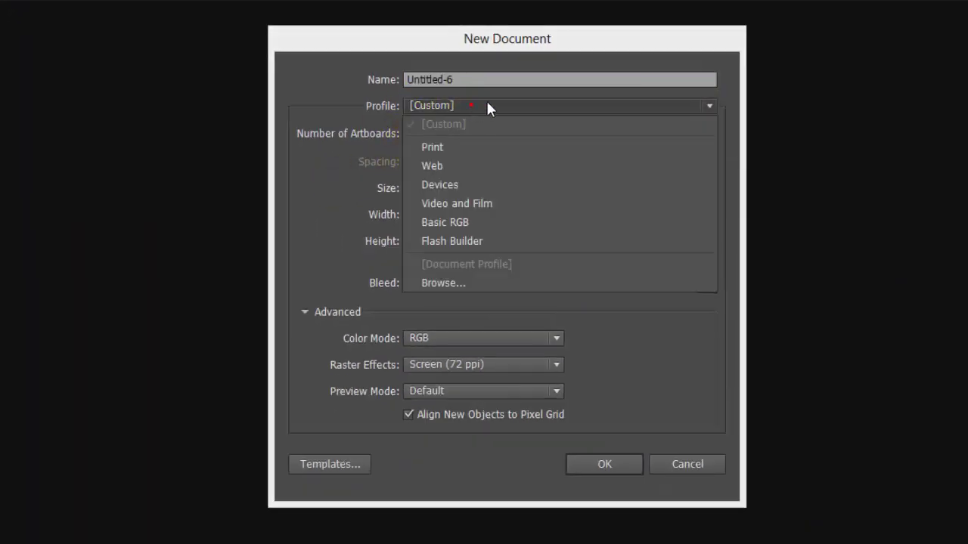
click(451, 163)
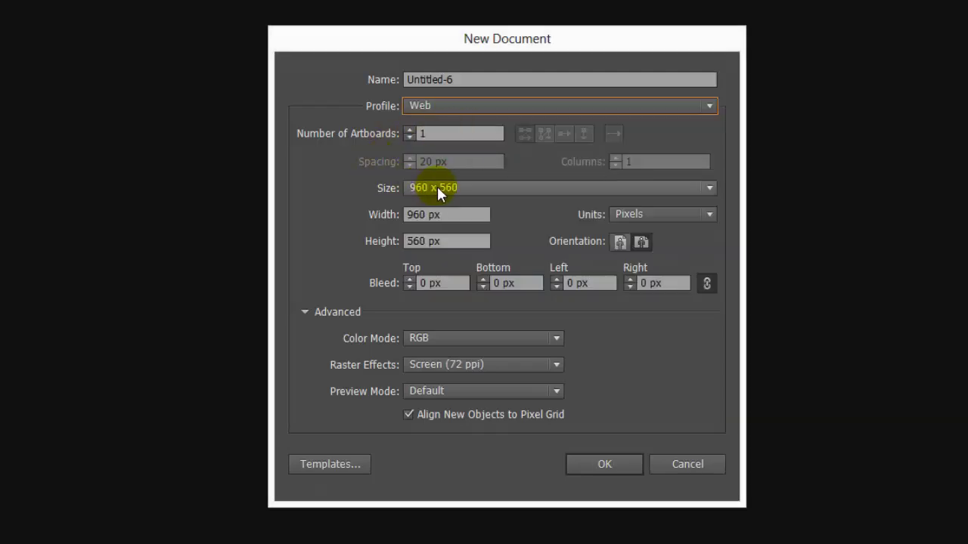
click(481, 187)
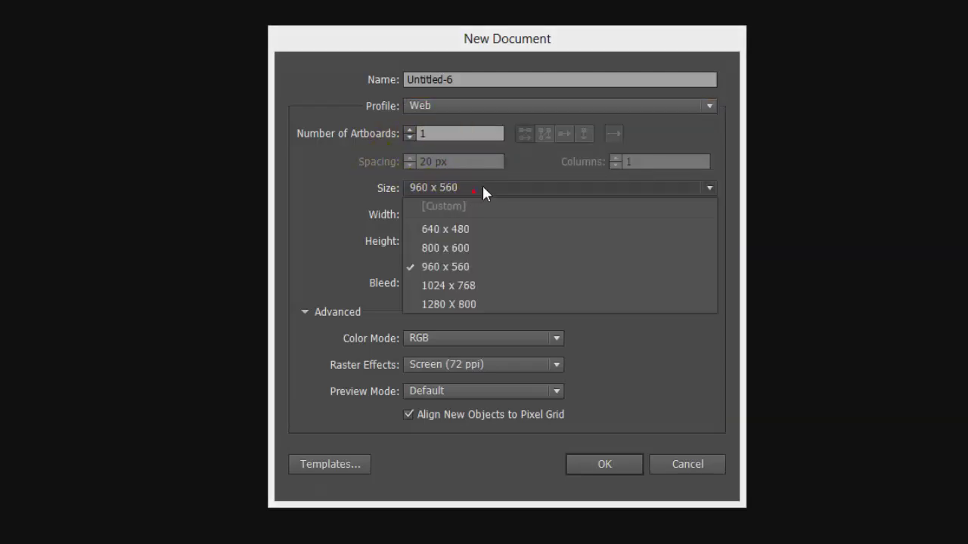
click(478, 285)
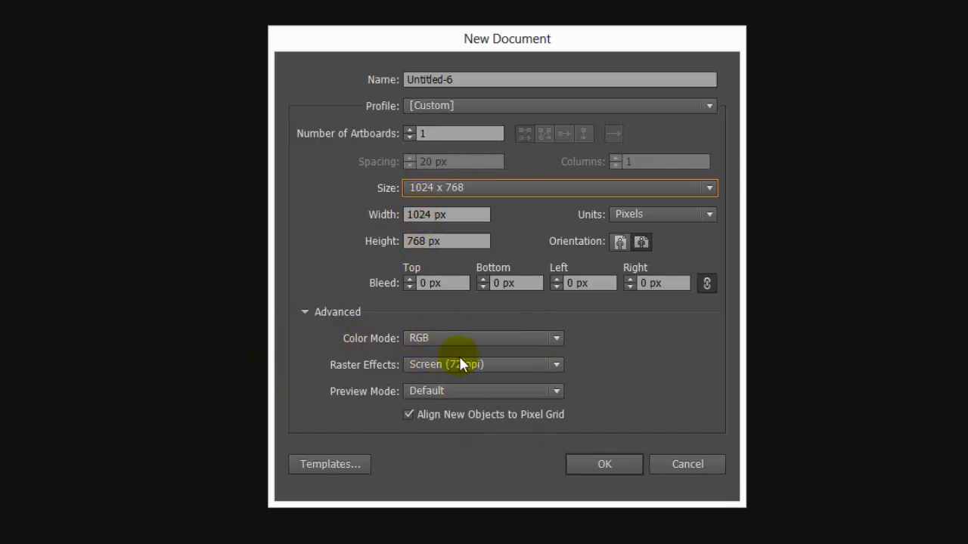
click(595, 464)
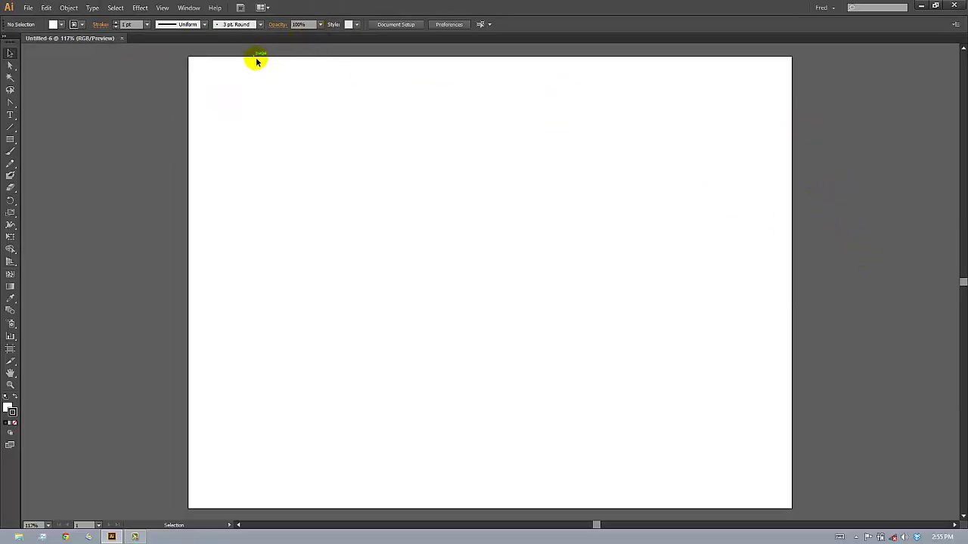
Display the Layers, Navigator and Appearance panels, placing Appearance beside the Layers panel
click(189, 9)
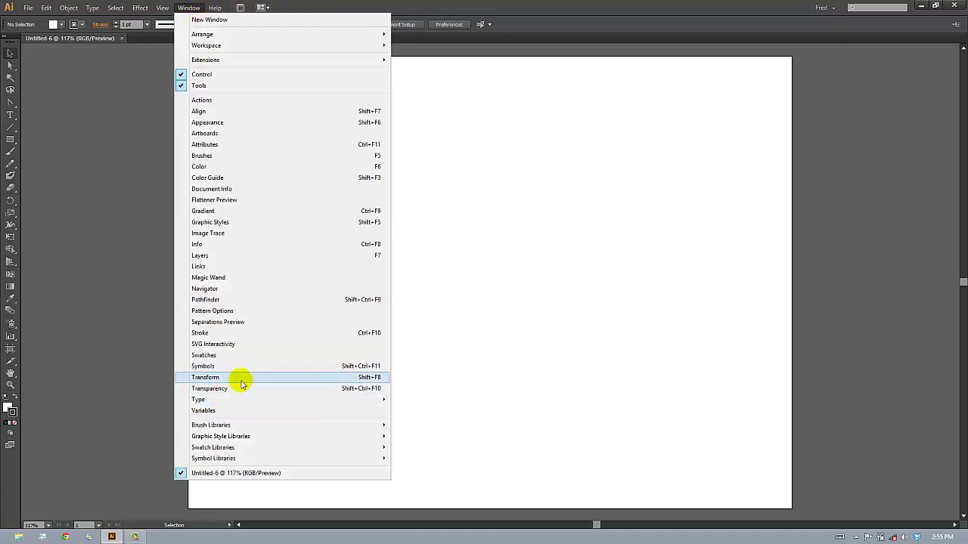
click(219, 255)
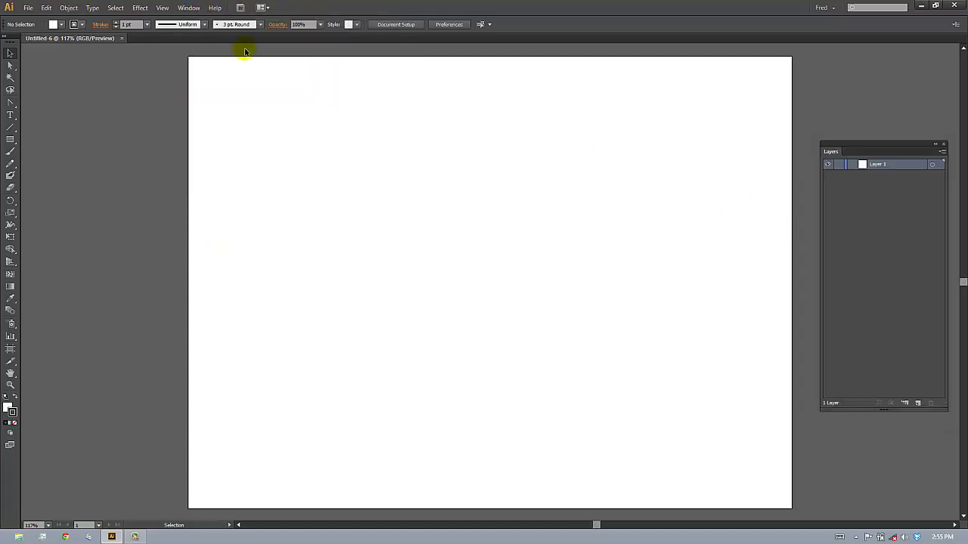
click(188, 9)
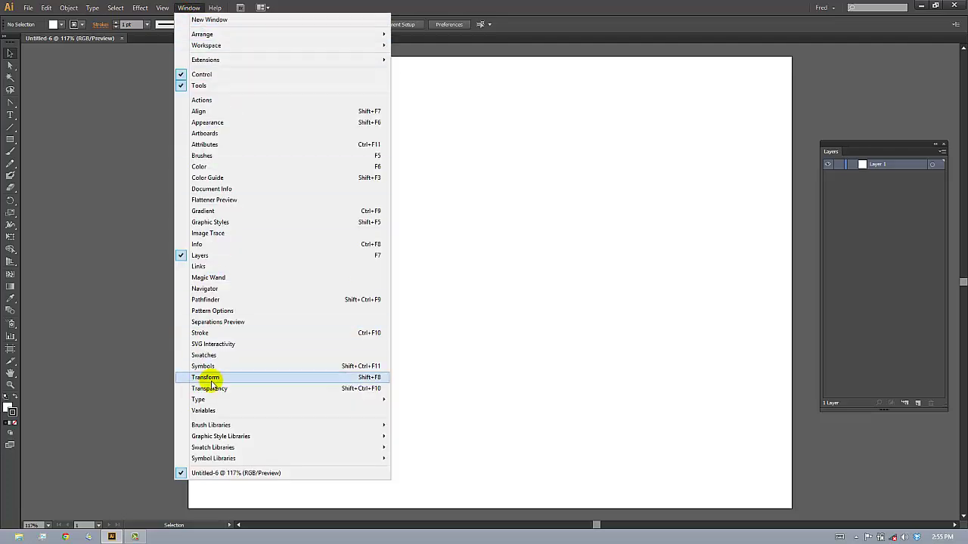
click(217, 287)
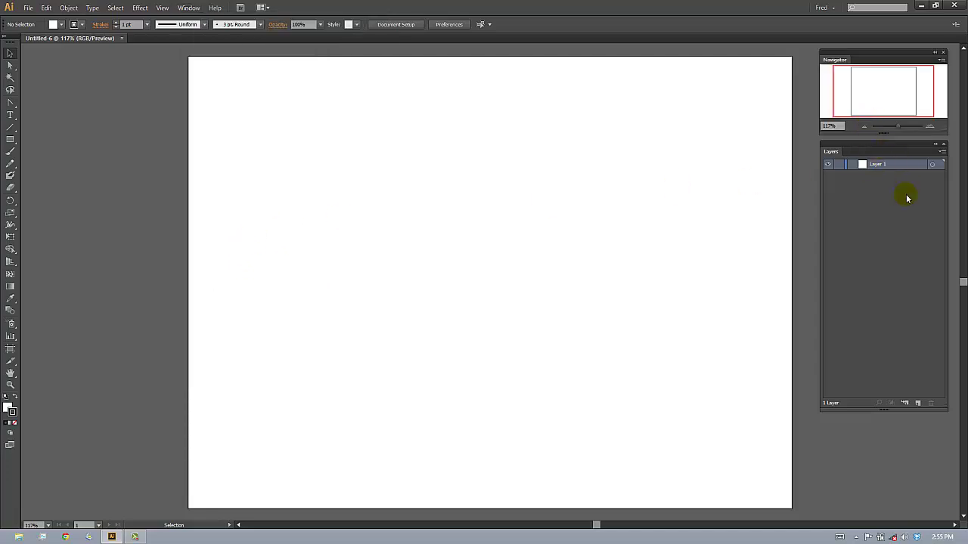
click(187, 8)
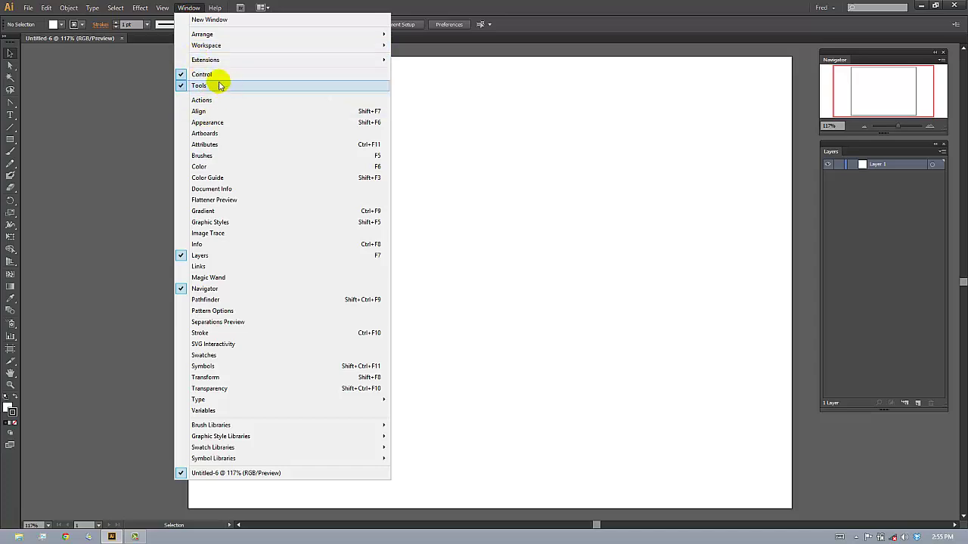
click(224, 123)
drag(565, 107, 704, 212)
Display the Gradient and Graphic Styles panels, placing Graphic Styles over the artboard's upper-left corner beside Gradient
click(189, 8)
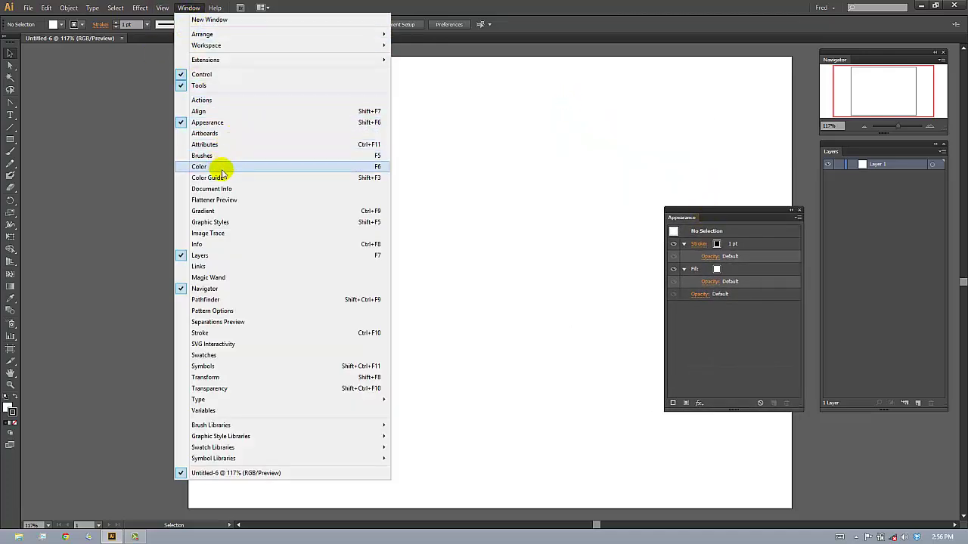
click(208, 211)
click(188, 7)
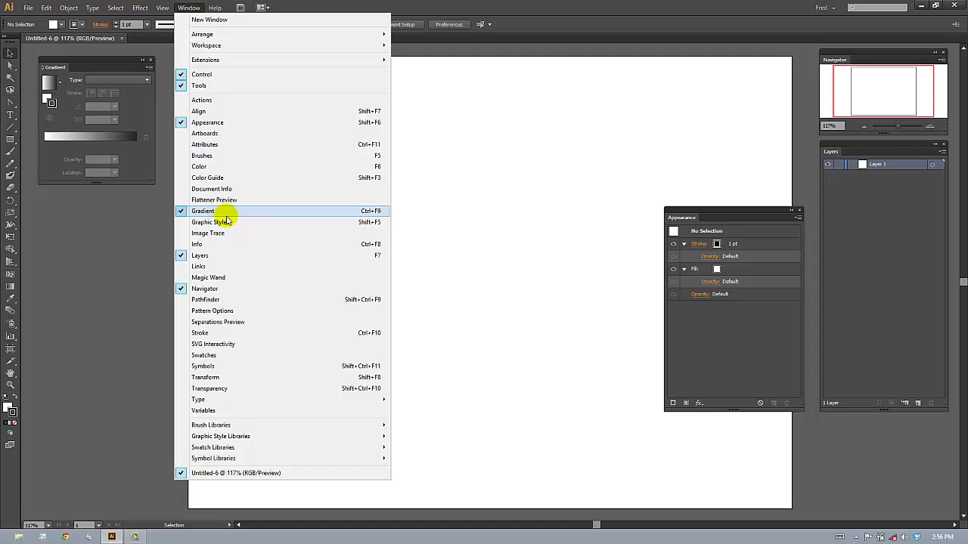
click(218, 222)
drag(393, 73, 244, 68)
Display the Swatches panel, widen it to show all swatches, and place it below the Gradient panel
click(190, 7)
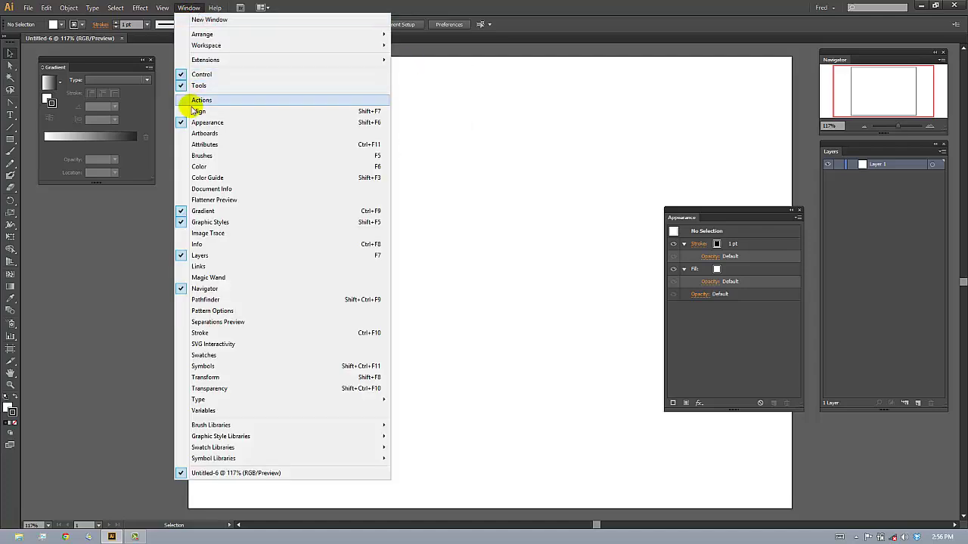
click(211, 355)
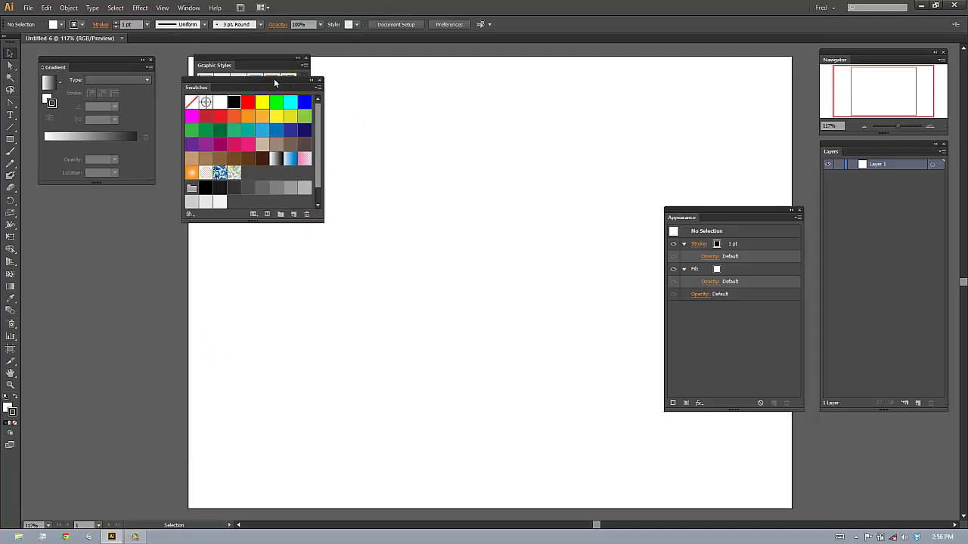
drag(274, 78, 273, 150)
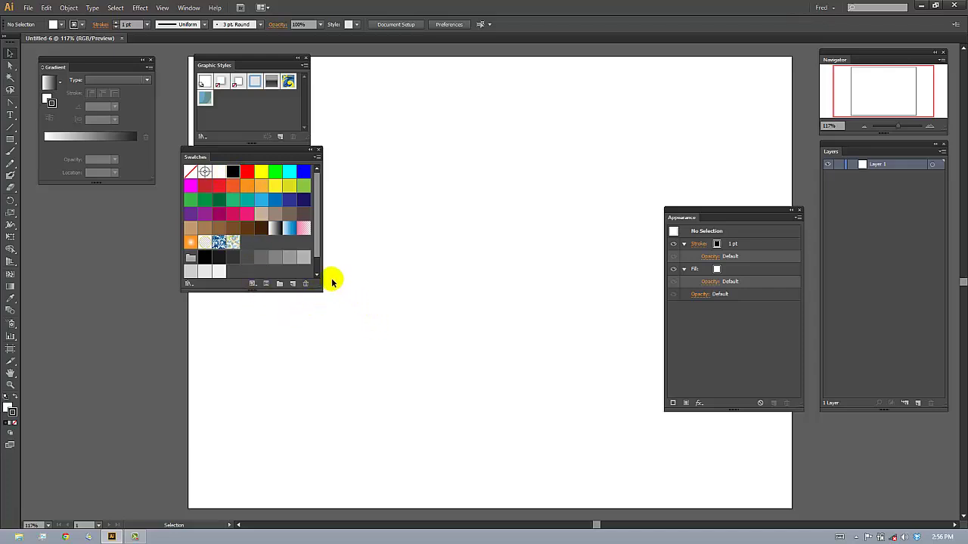
drag(319, 287, 391, 281)
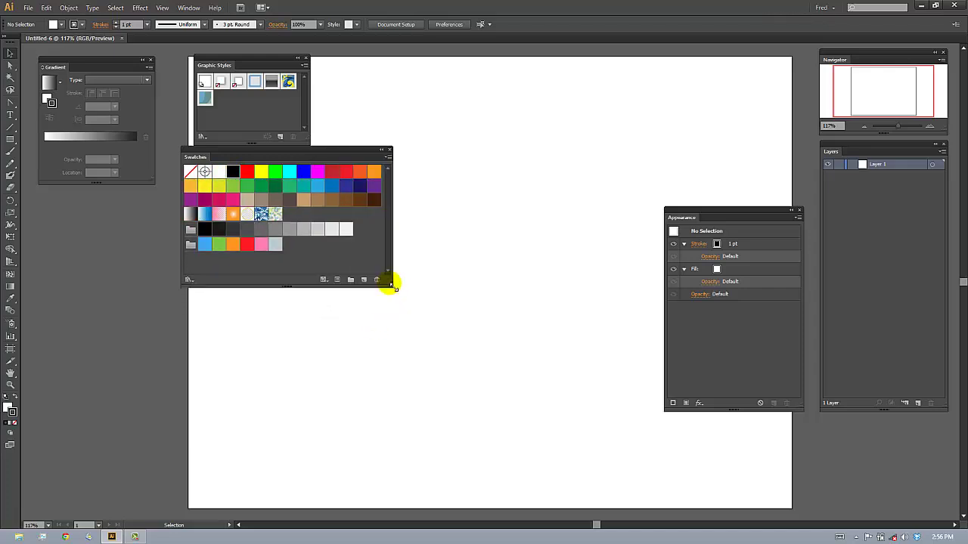
drag(343, 149, 229, 196)
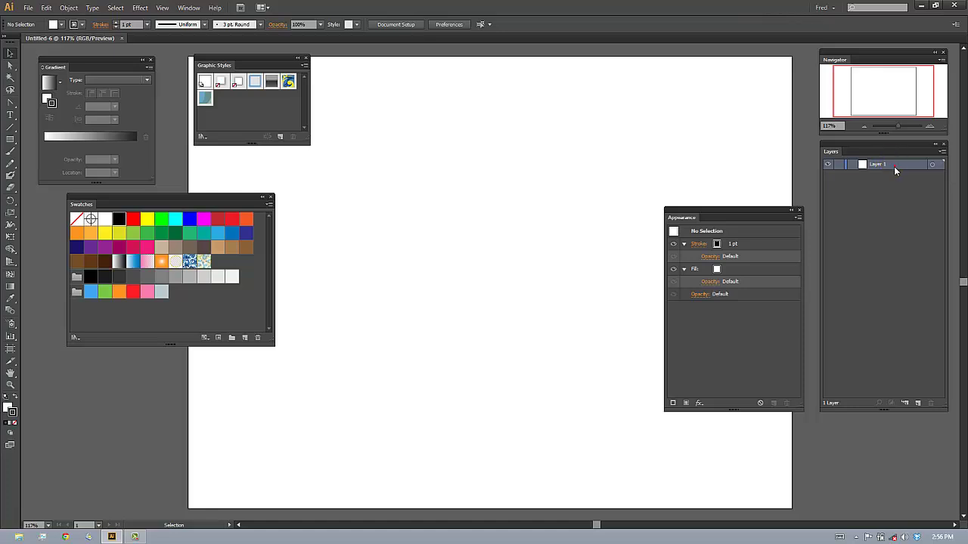
Draw a rectangle about 280 x 239 px in the upper middle of the artboard
click(9, 140)
drag(407, 163, 573, 304)
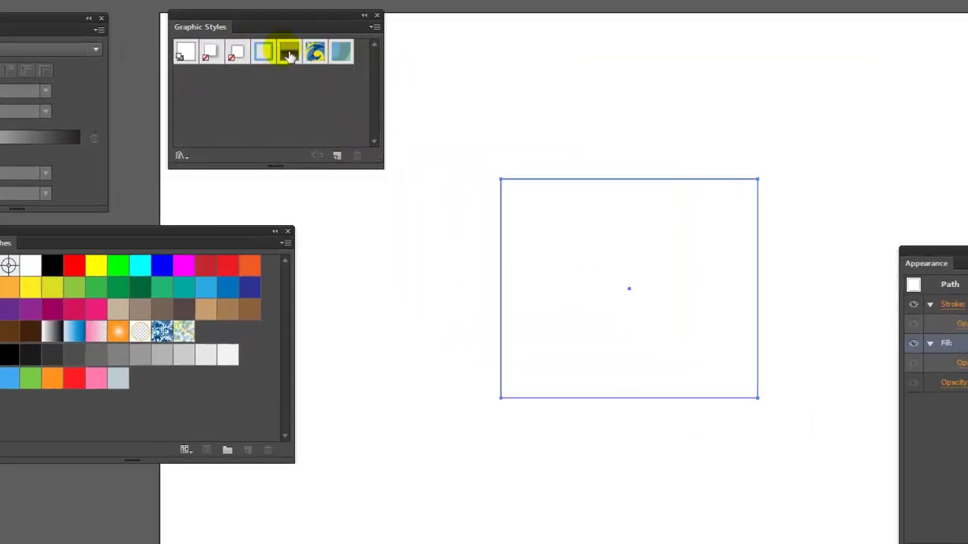
Try the chrome, blue-yellow swirl and blue-green camouflage graphic styles on the rectangle
click(289, 53)
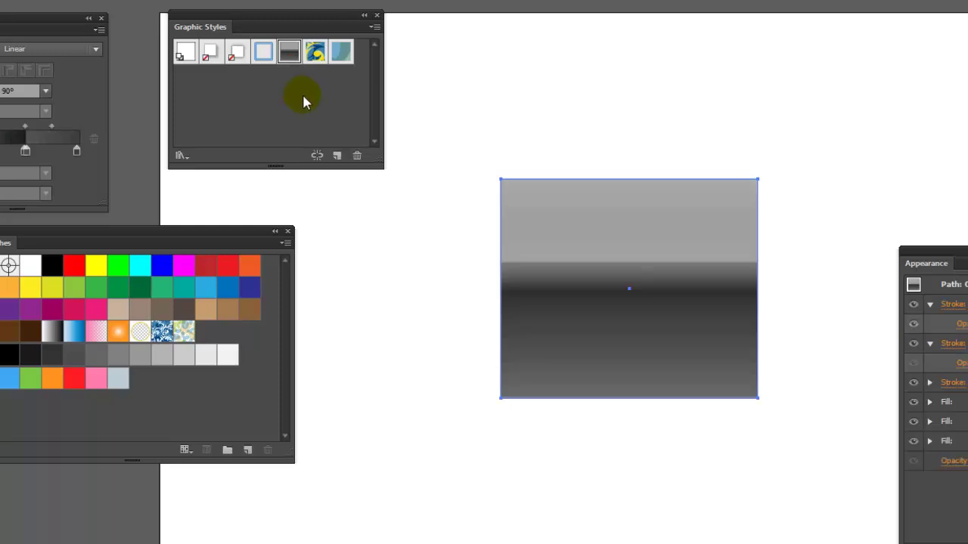
click(316, 52)
mouse_move(337, 54)
mouse_down()
mouse_move(294, 65)
mouse_move(342, 55)
mouse_up()
click(341, 53)
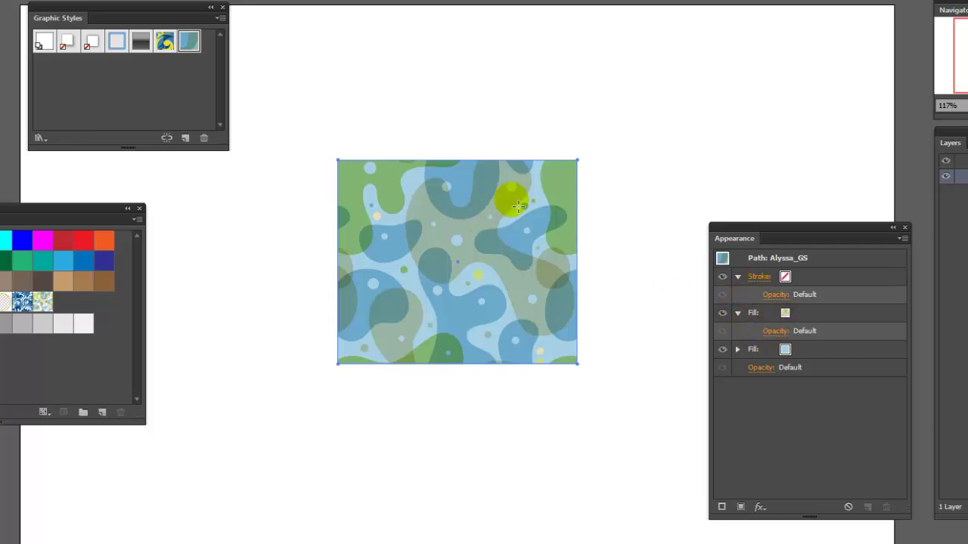
Apply the Chrome Highlight graphic style to the rectangle, collapse its stroke attributes for inspection, and restore the default style
click(142, 42)
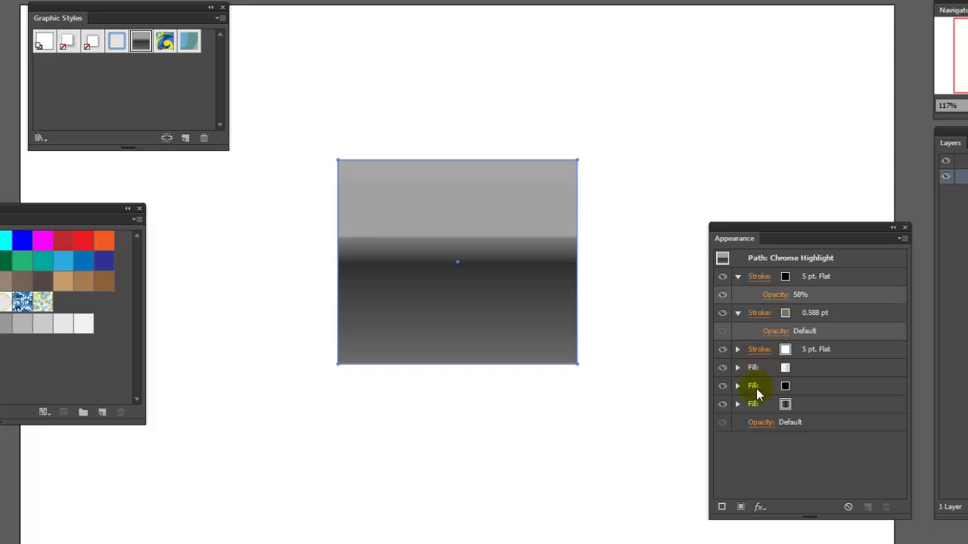
click(737, 313)
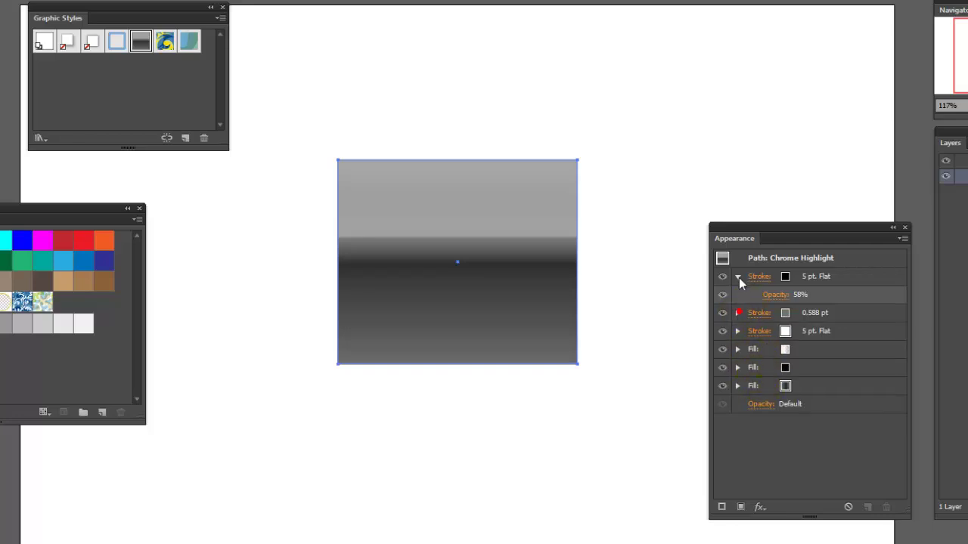
click(737, 277)
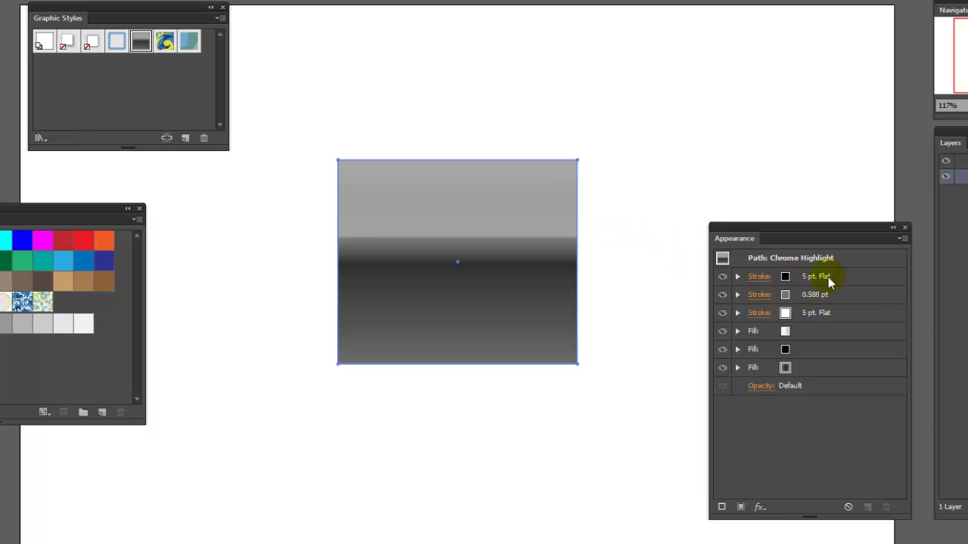
click(44, 41)
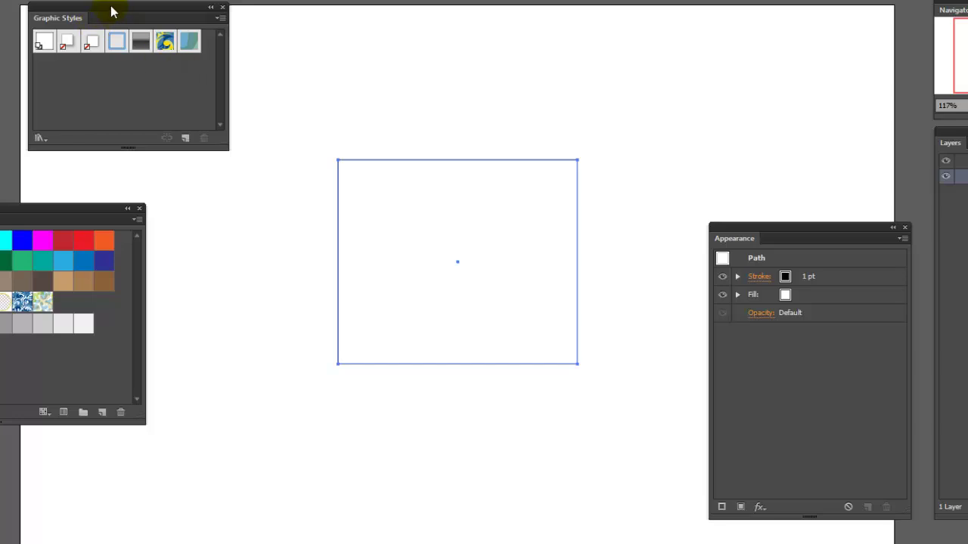
Move the Graphic Styles panel slightly inward and stretch the rectangle to cover the whole artboard
drag(115, 14, 151, 65)
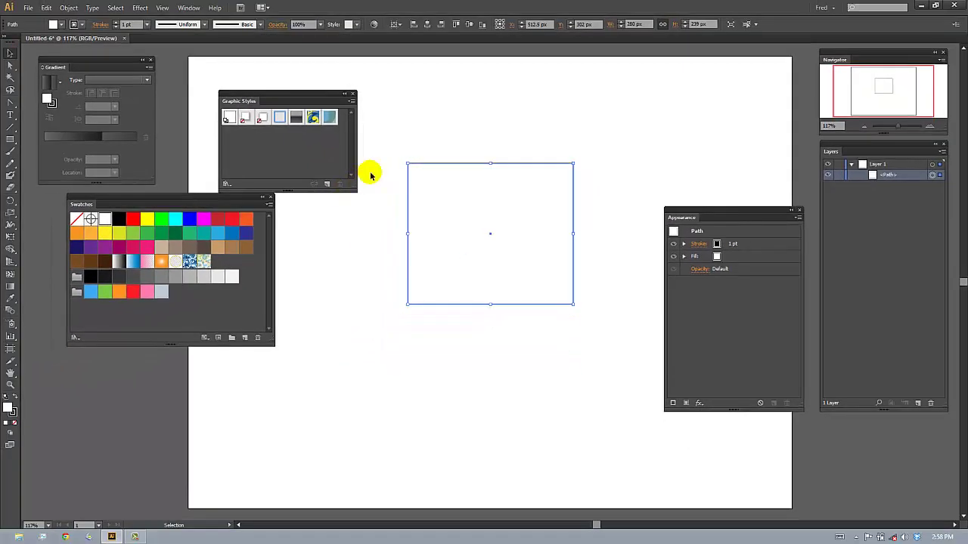
drag(409, 164, 191, 60)
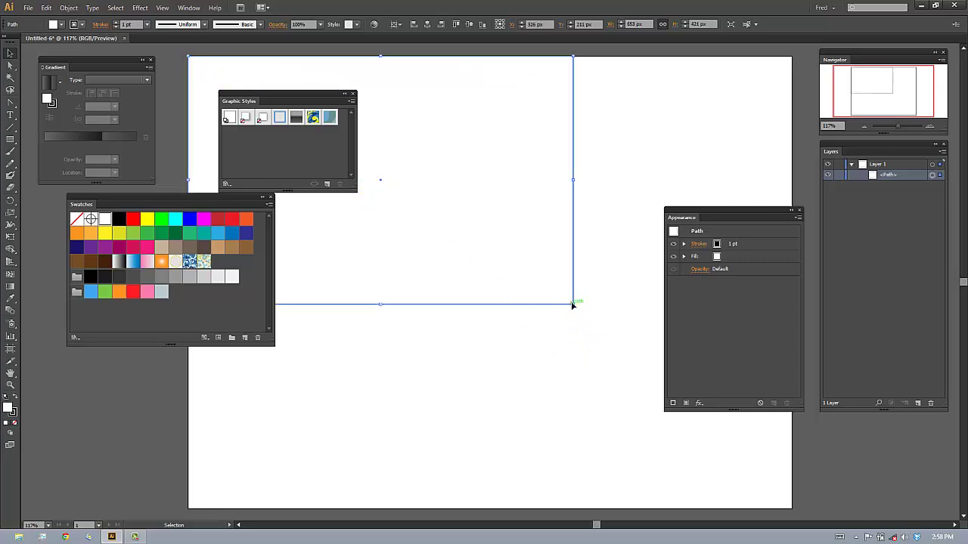
drag(573, 304, 791, 509)
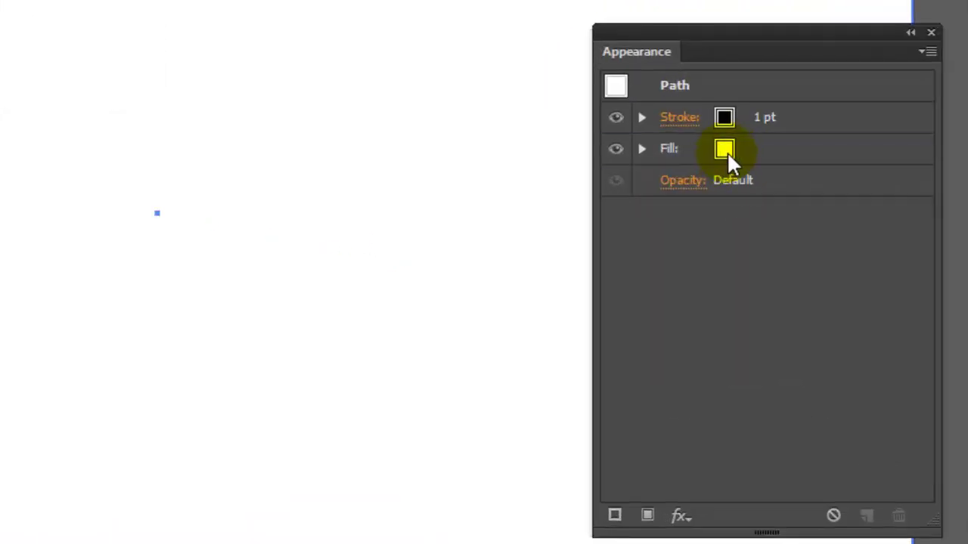
Set the artboard-sized rectangle's fill to black in its appearance attributes
click(722, 149)
click(743, 150)
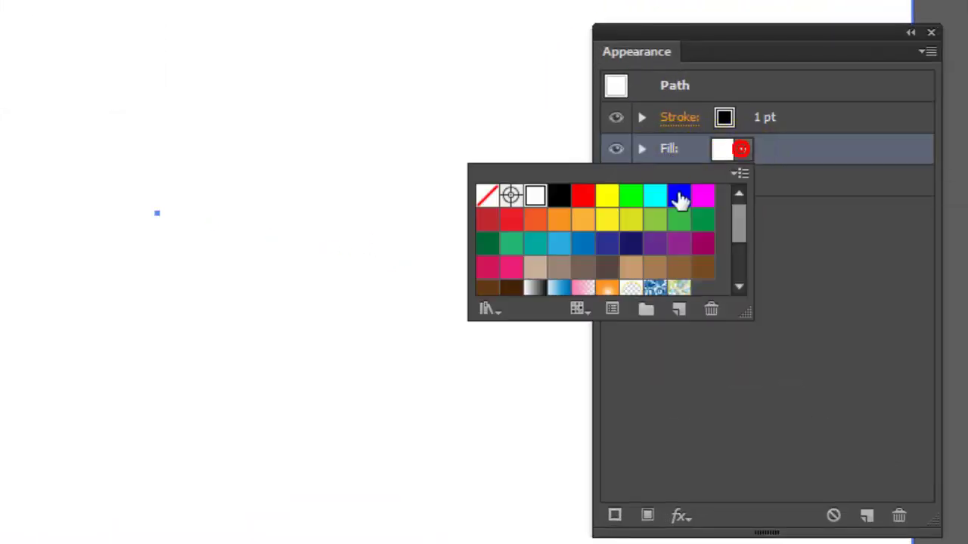
click(560, 196)
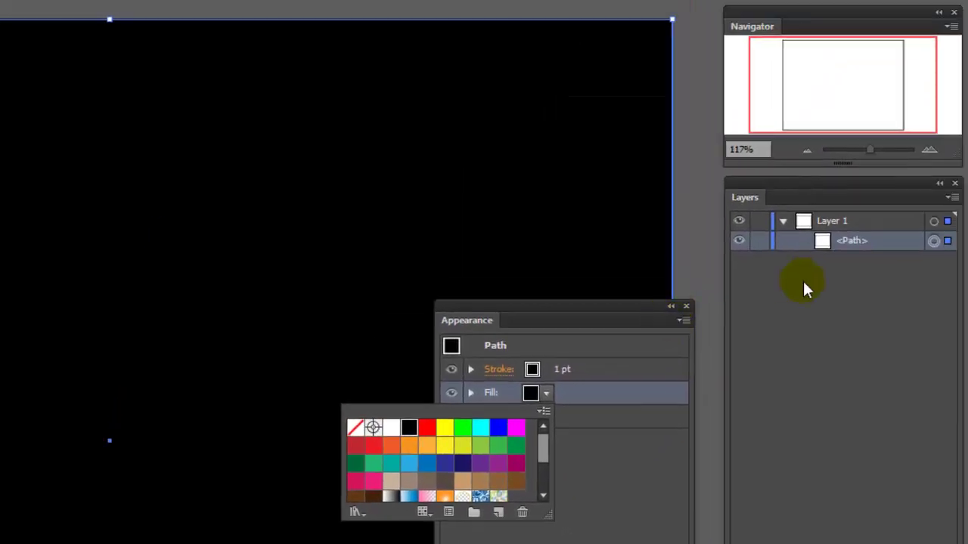
click(805, 287)
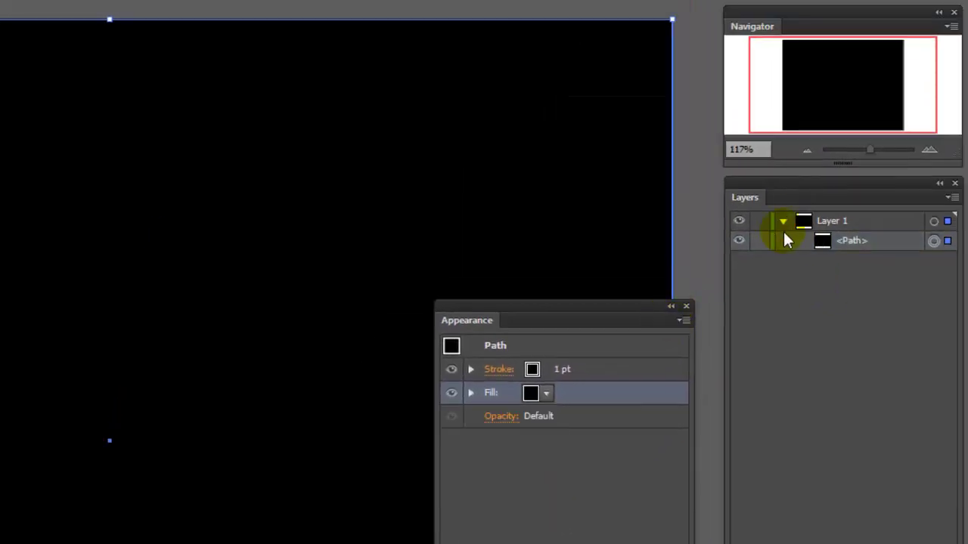
Collapse and lock Layer 1, and add a new layer above it
click(783, 222)
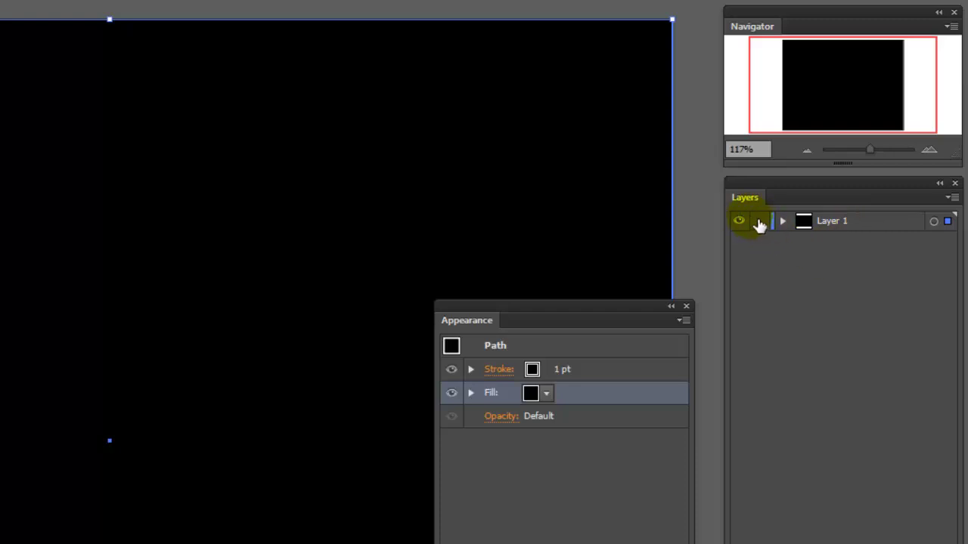
click(759, 221)
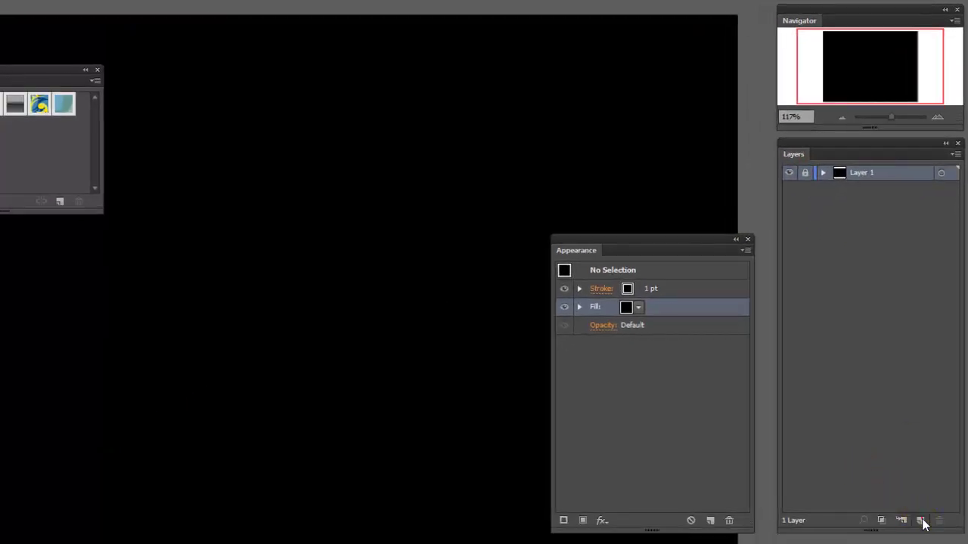
click(920, 520)
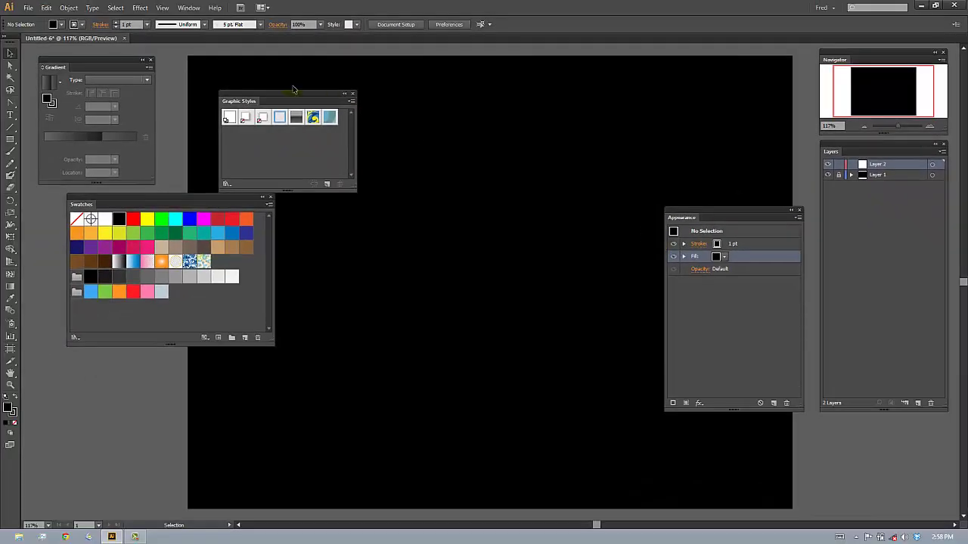
Collapse and re-expand the Graphic Styles panel, and move it closer to the artboard's upper-left corner
double_click(268, 95)
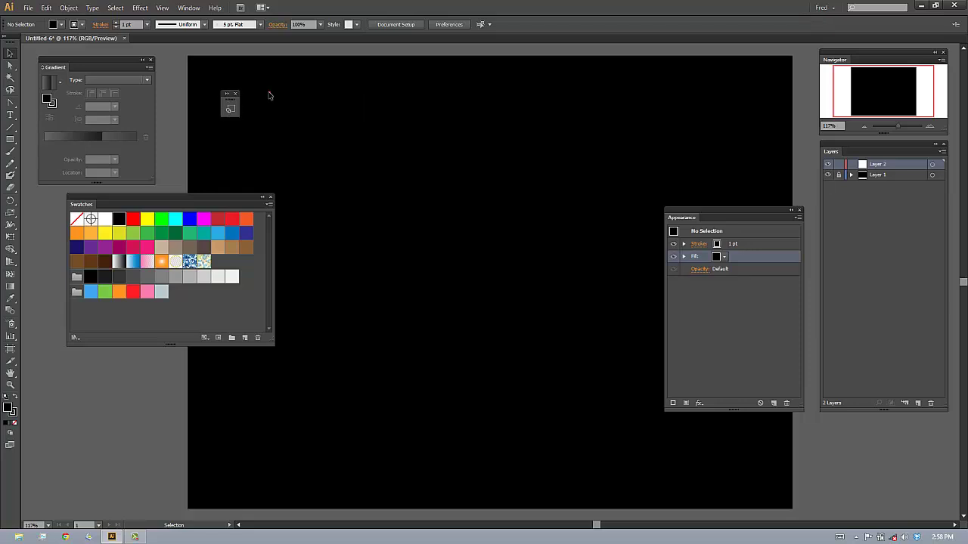
double_click(230, 97)
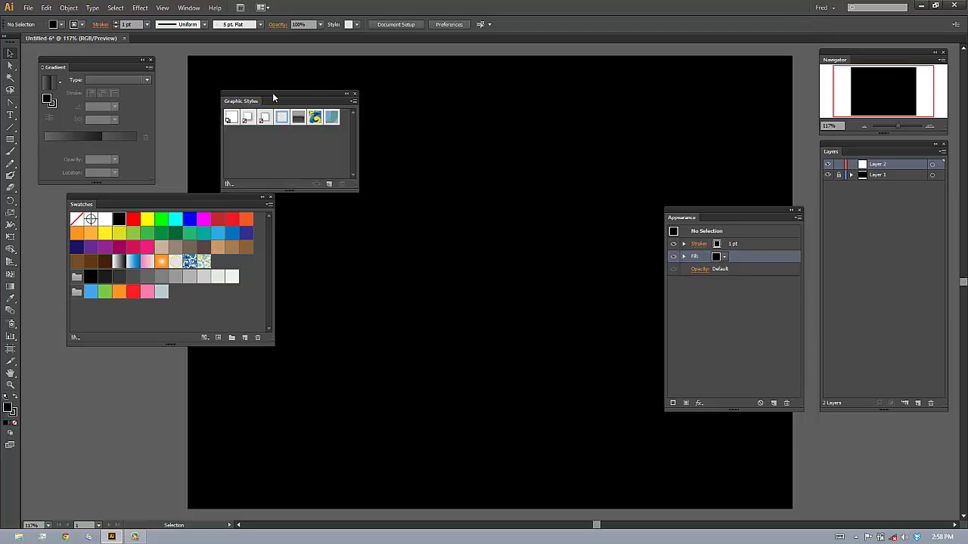
drag(274, 98, 259, 69)
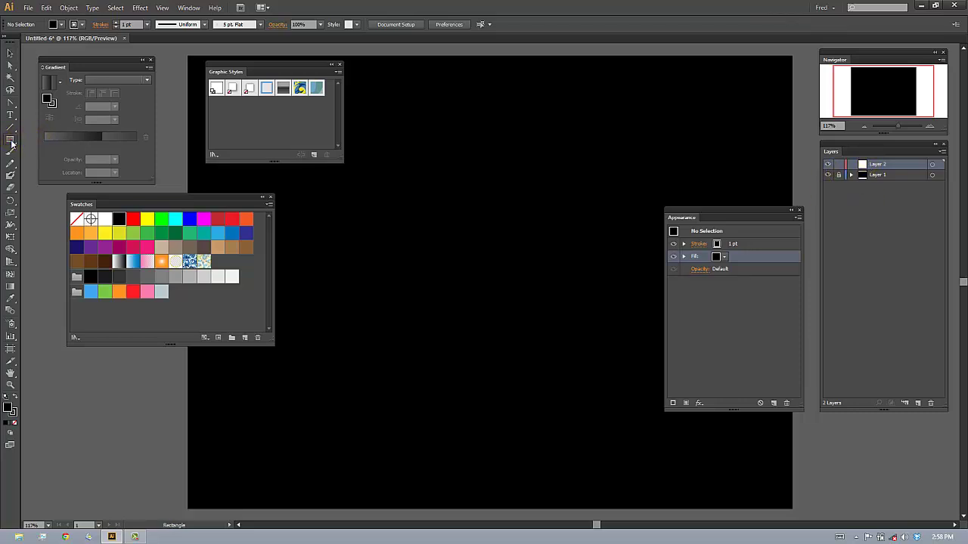
Draw a rectangle of about 312 x 296 px over the artboard's middle and give its stroke the white-to-black gradient swatch
mouse_move(427, 170)
mouse_down()
mouse_move(601, 346)
mouse_move(611, 345)
mouse_up()
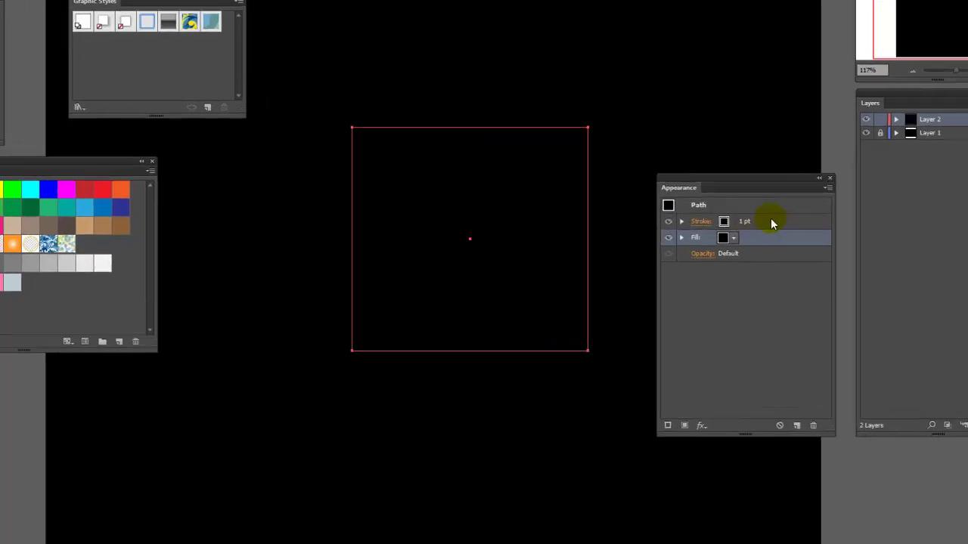
click(758, 243)
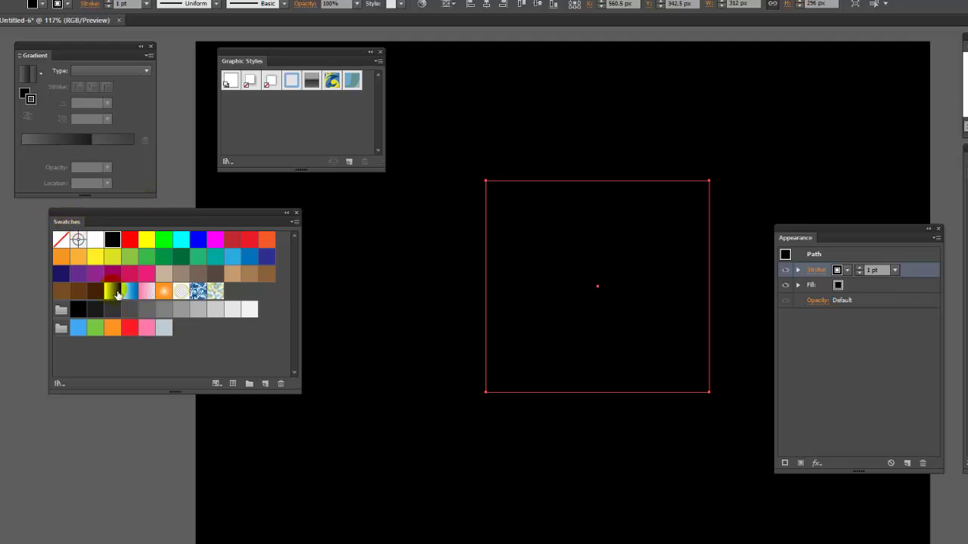
click(113, 293)
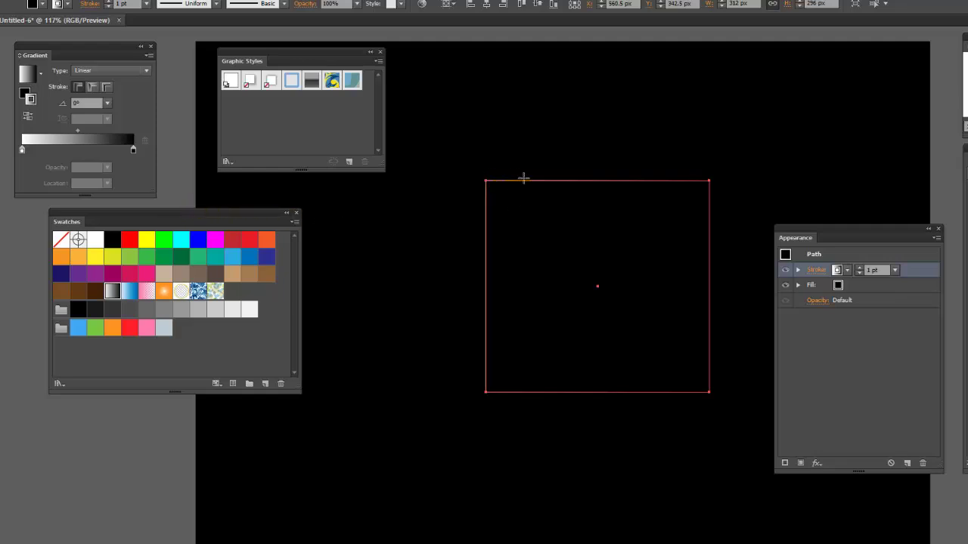
Try stroke weights up to 7 pt on the rectangle and bring the weight back to 5 pt
click(859, 270)
click(860, 270)
click(860, 270)
click(860, 270)
click(860, 270)
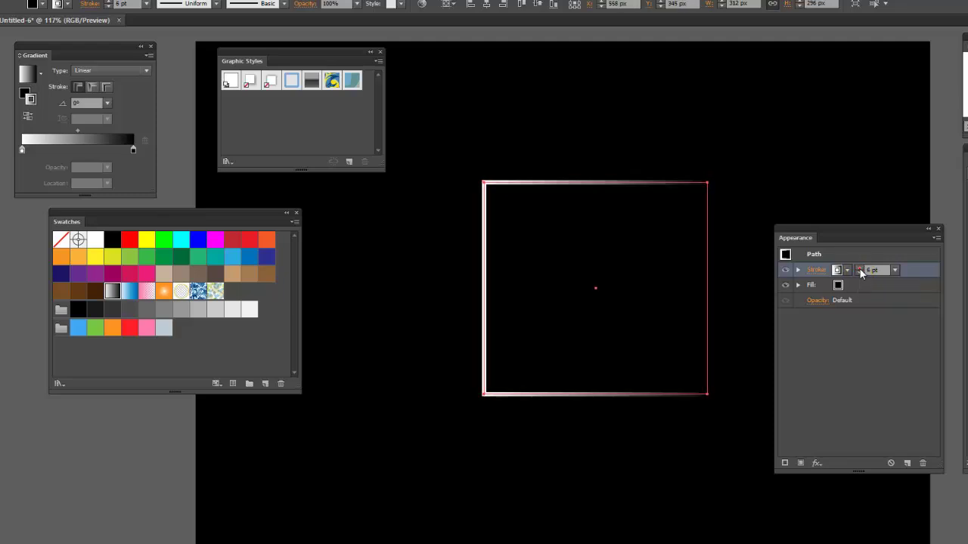
click(860, 270)
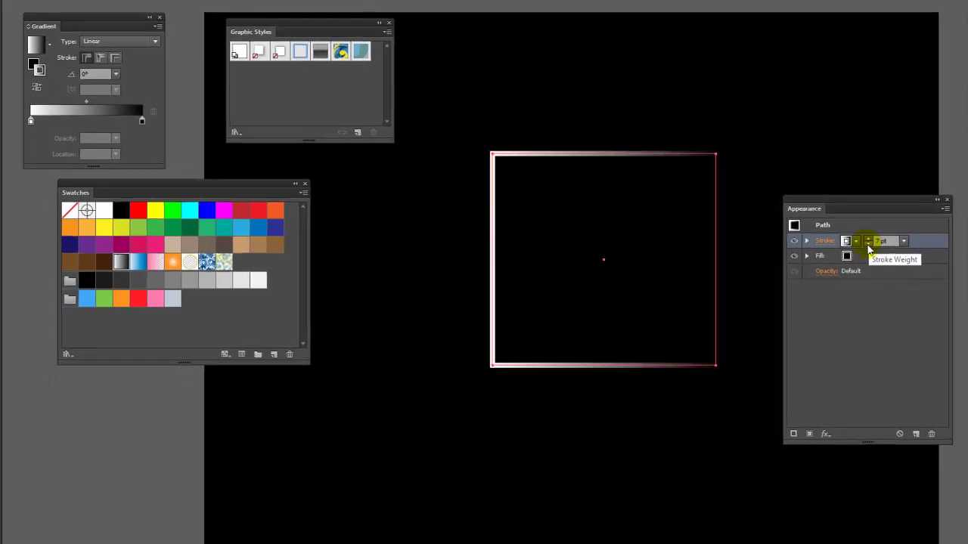
click(868, 244)
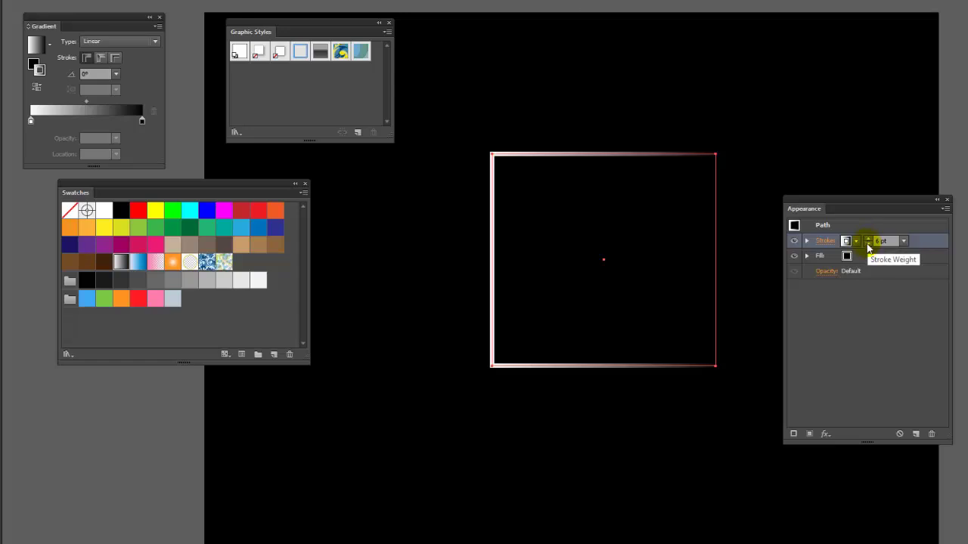
click(868, 244)
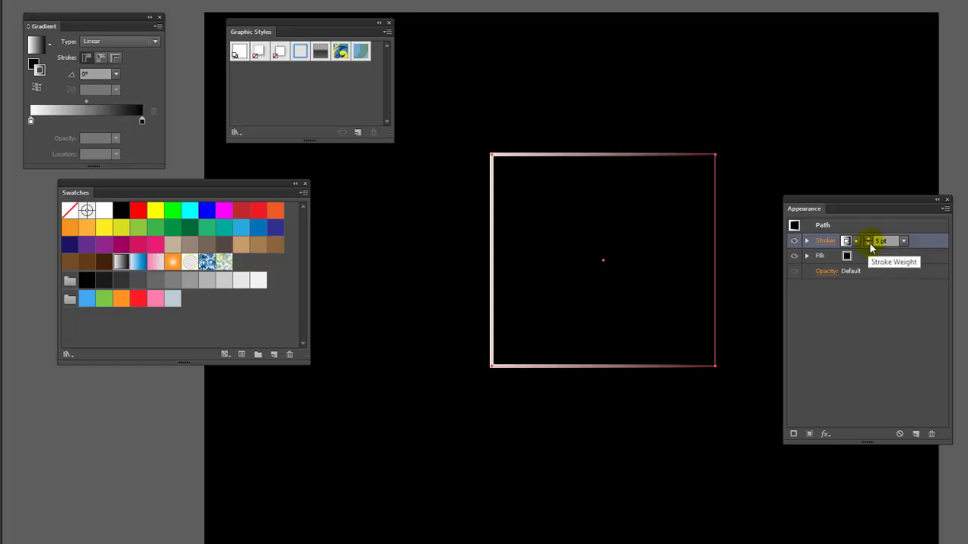
click(868, 244)
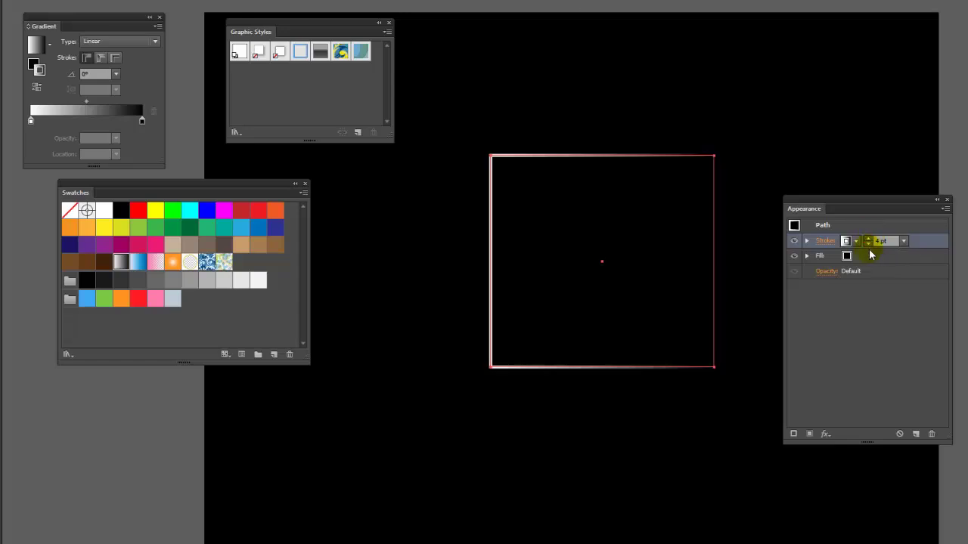
click(868, 244)
click(868, 239)
click(868, 239)
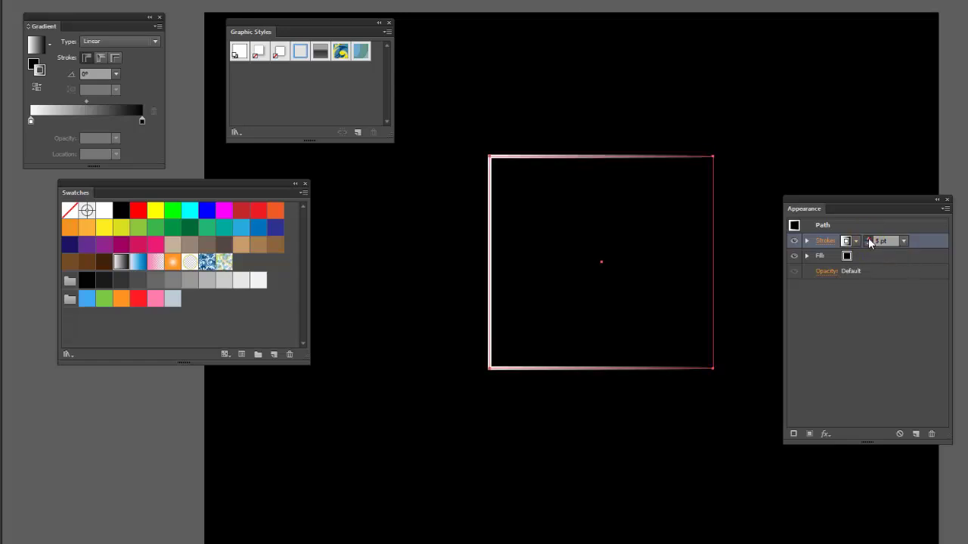
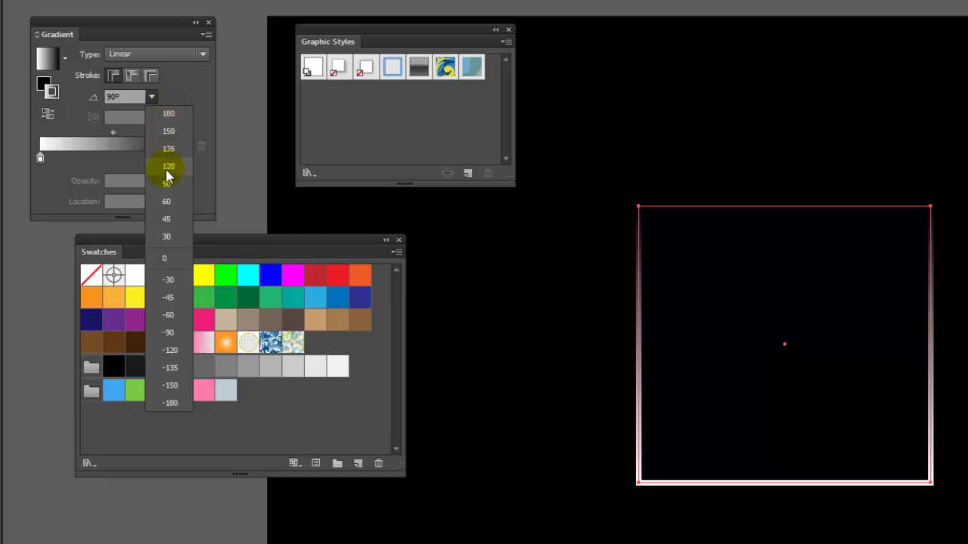
Try stroke gradient angles of 180° and 120°, and set the angle to 0°
click(175, 112)
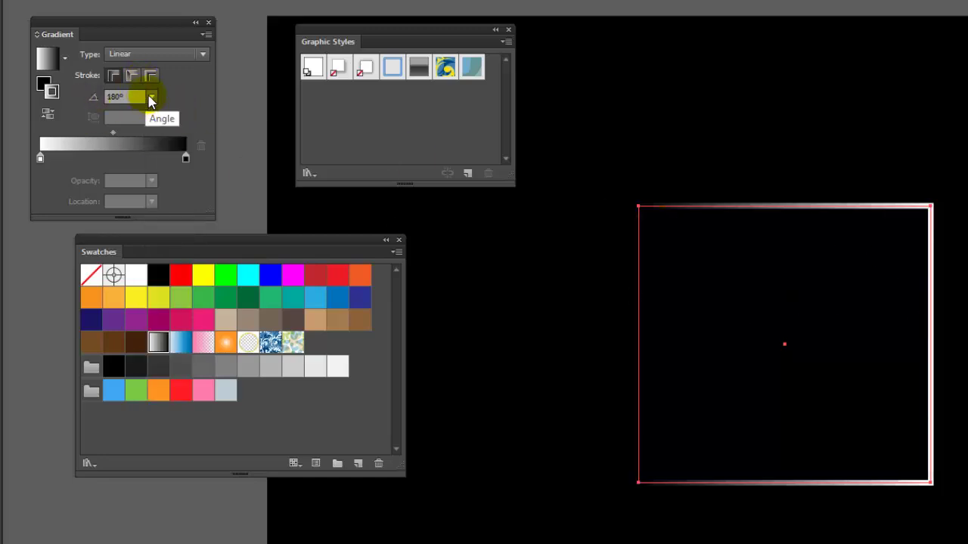
click(151, 97)
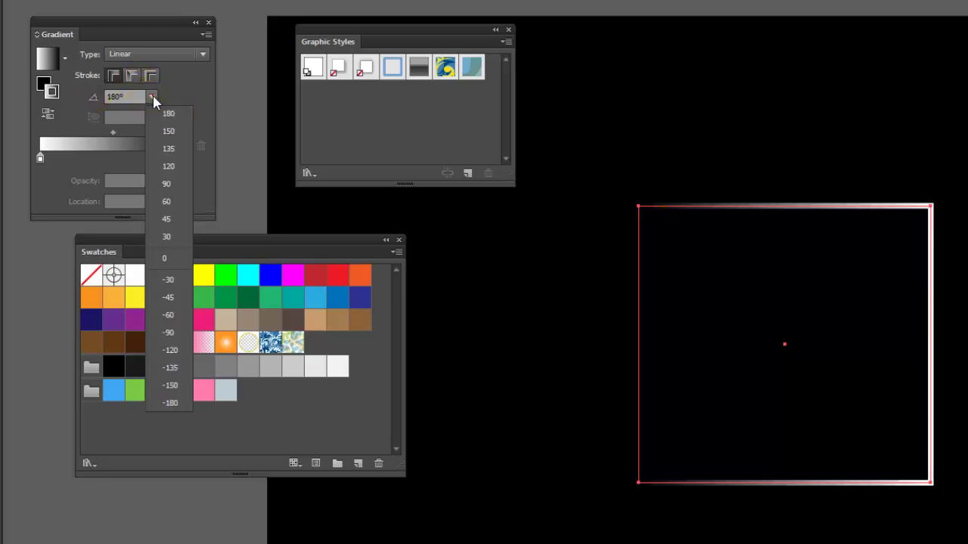
click(186, 166)
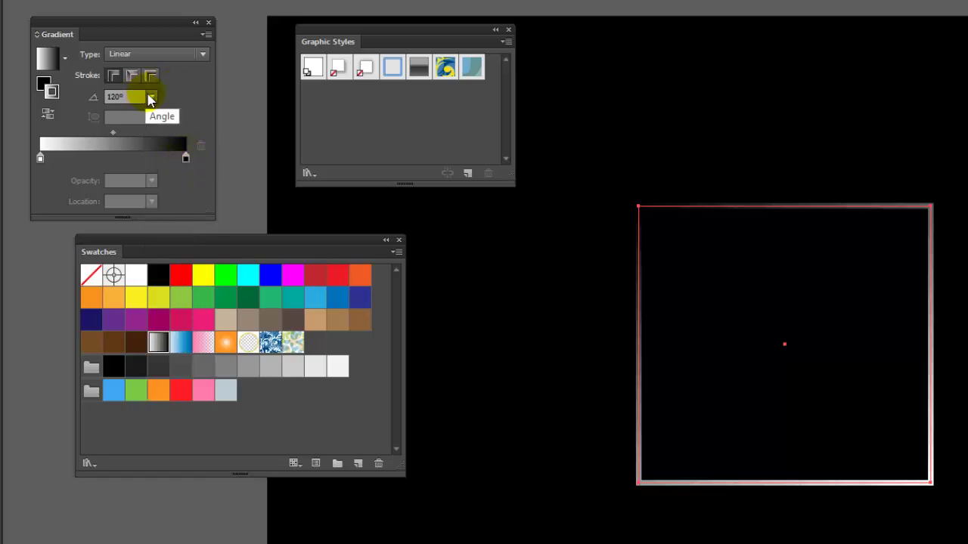
click(151, 96)
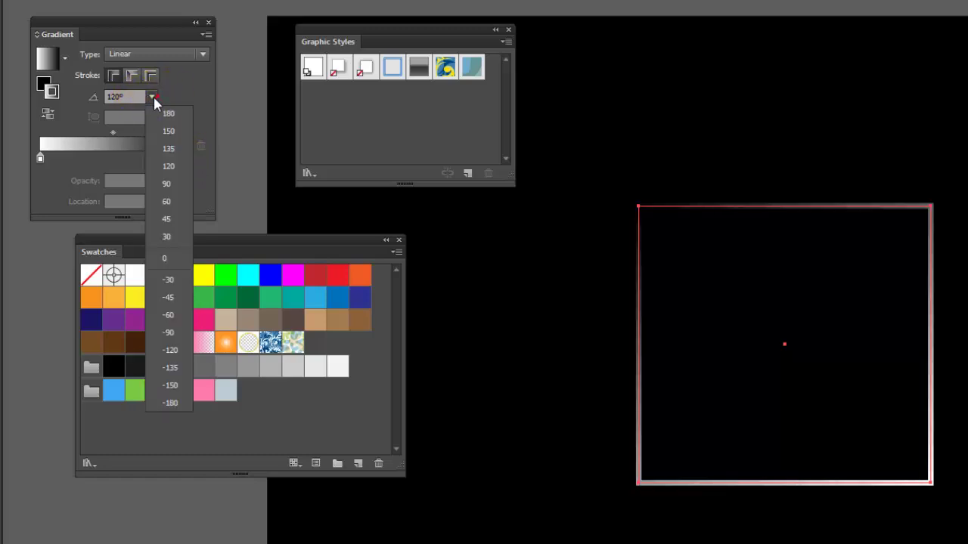
click(163, 257)
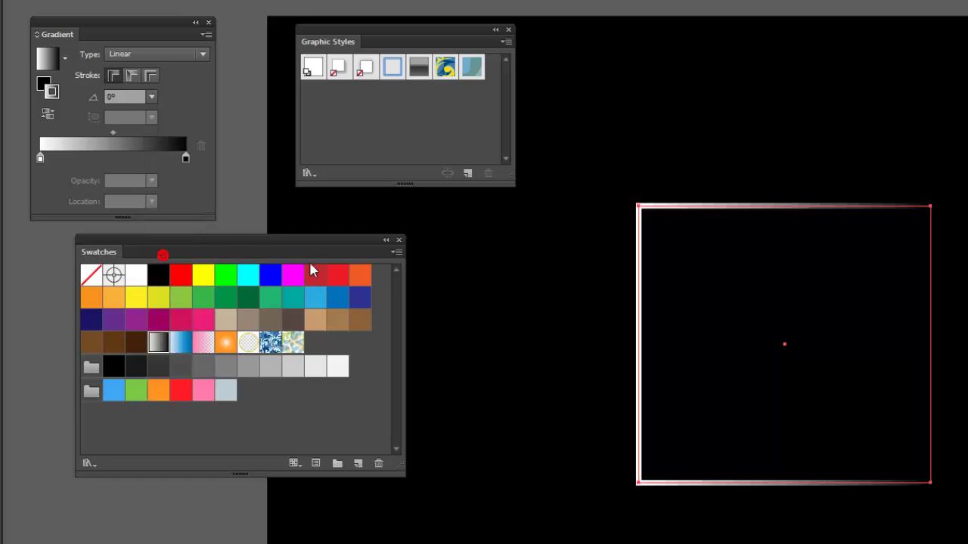
Try the gradient along the rectangle's stroke, apply it across the stroke instead, and change its type to Radial
click(130, 77)
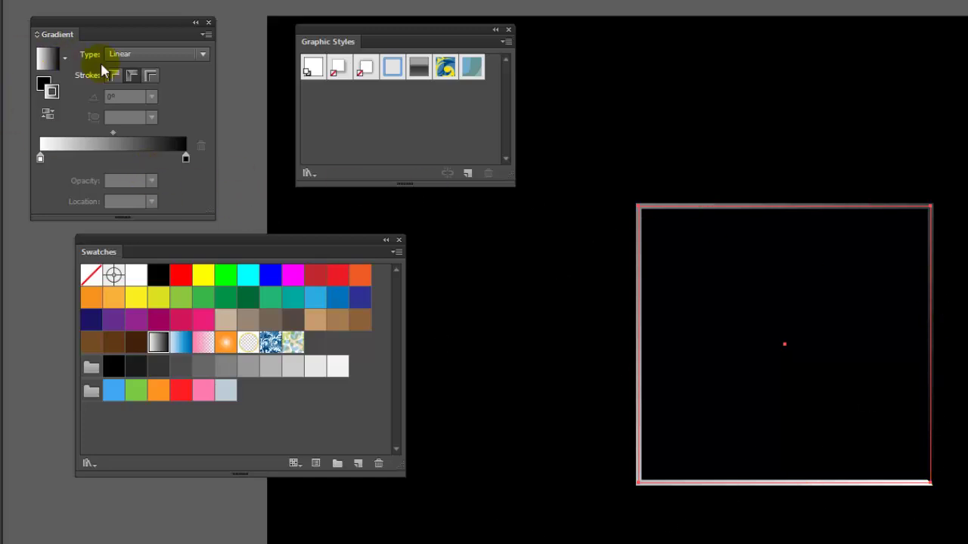
click(150, 77)
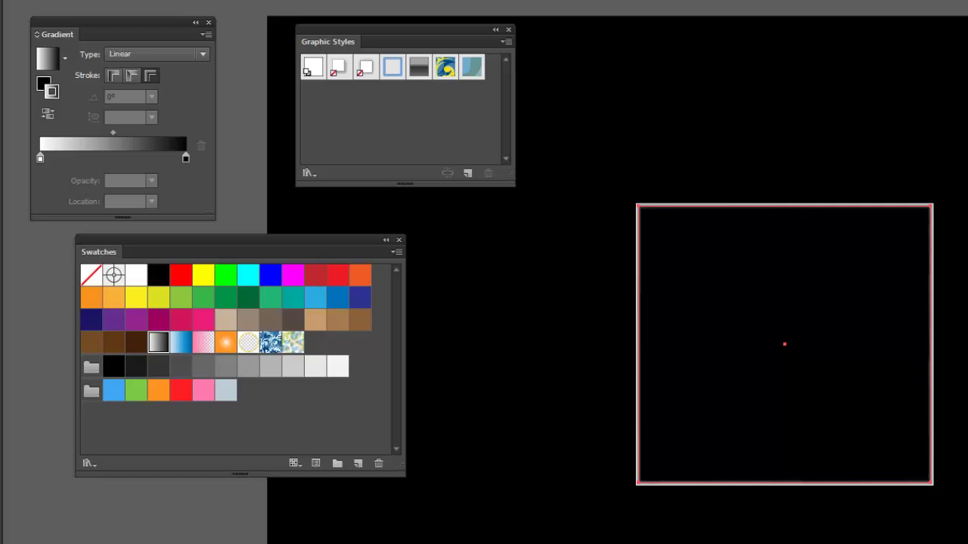
scroll(748, 375, up, 3)
scroll(870, 268, down, 3)
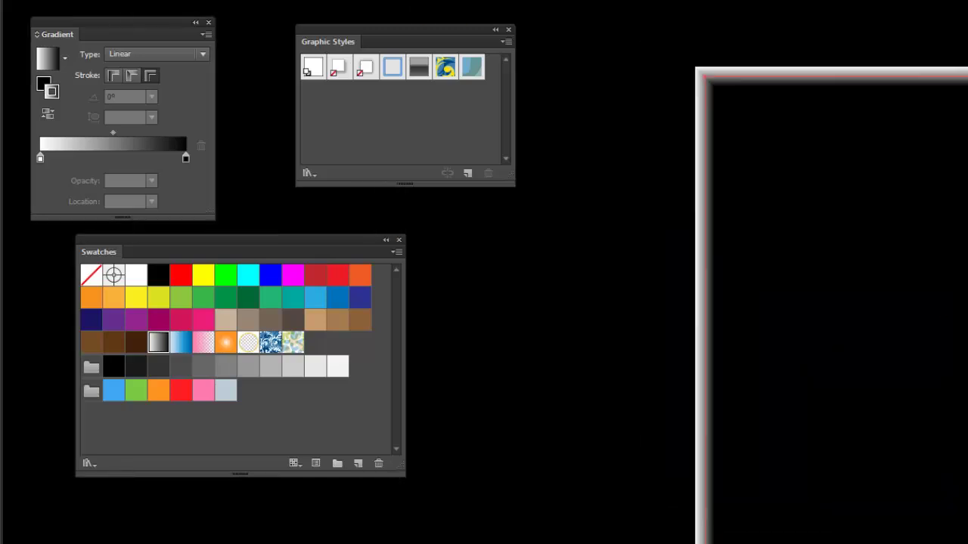
scroll(756, 303, up, 2)
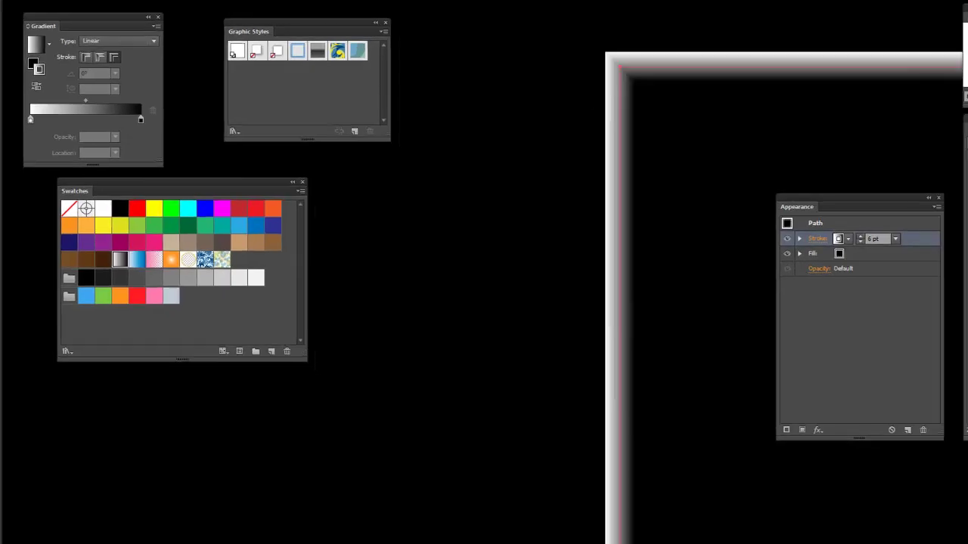
scroll(784, 298, up, 2)
scroll(681, 317, up, 3)
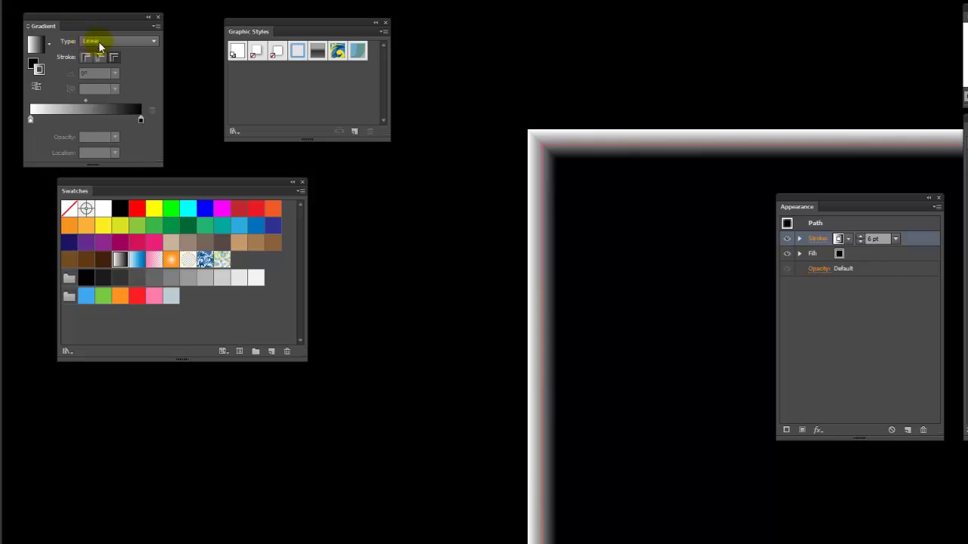
click(137, 41)
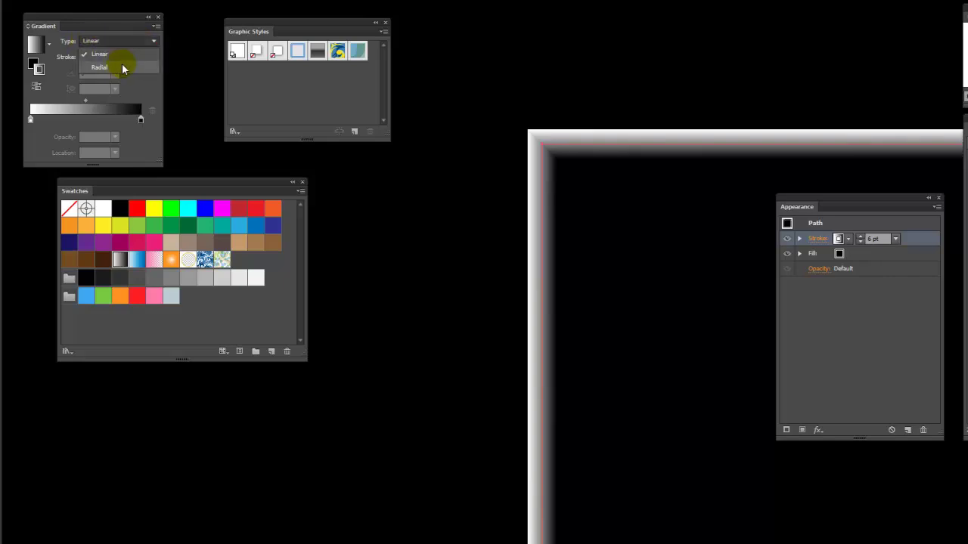
click(123, 67)
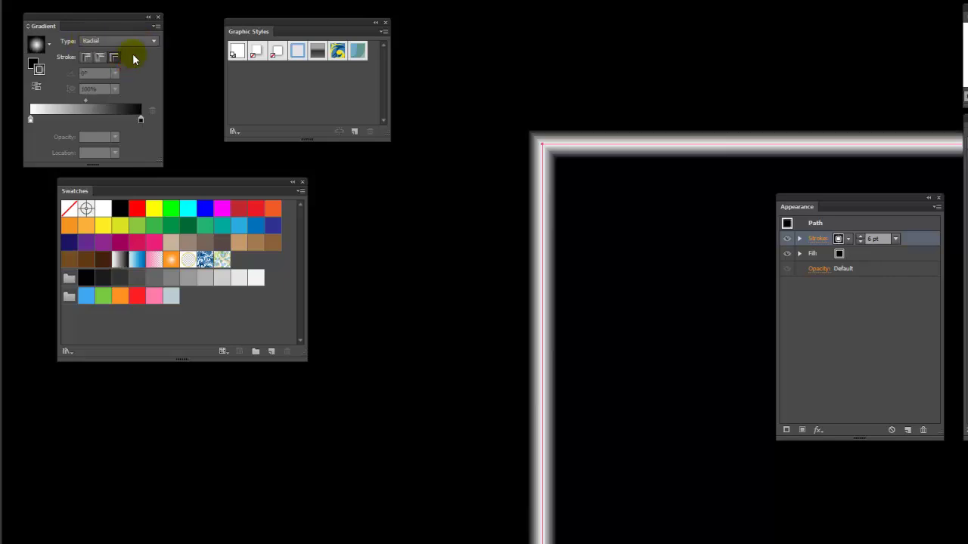
click(549, 143)
click(607, 150)
click(572, 142)
click(31, 119)
click(136, 118)
click(579, 144)
click(602, 145)
click(670, 145)
click(651, 133)
click(717, 147)
click(73, 115)
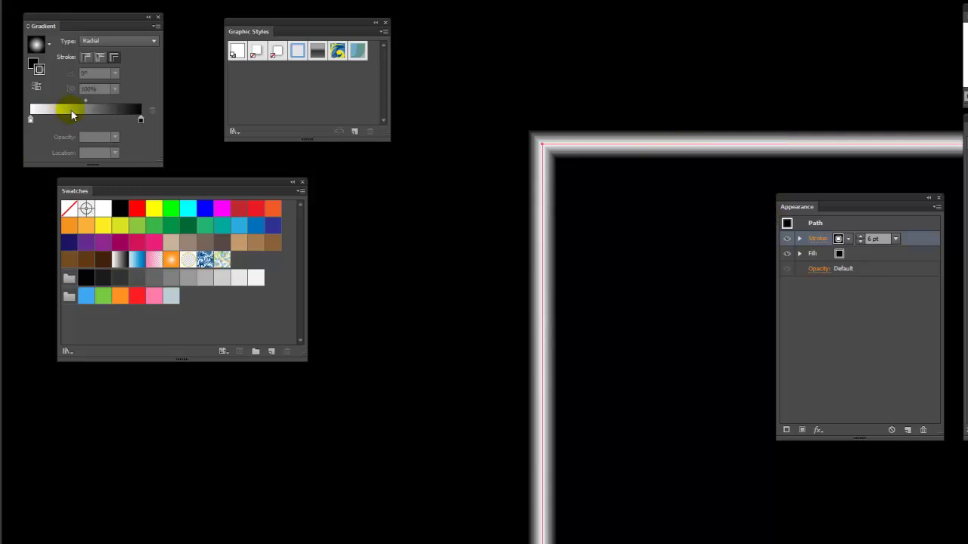
Recolor the gradient's white stop, trying cyan 00FFFF and green 00FF00 before settling on magenta FF00FF
double_click(30, 120)
click(36, 185)
click(97, 183)
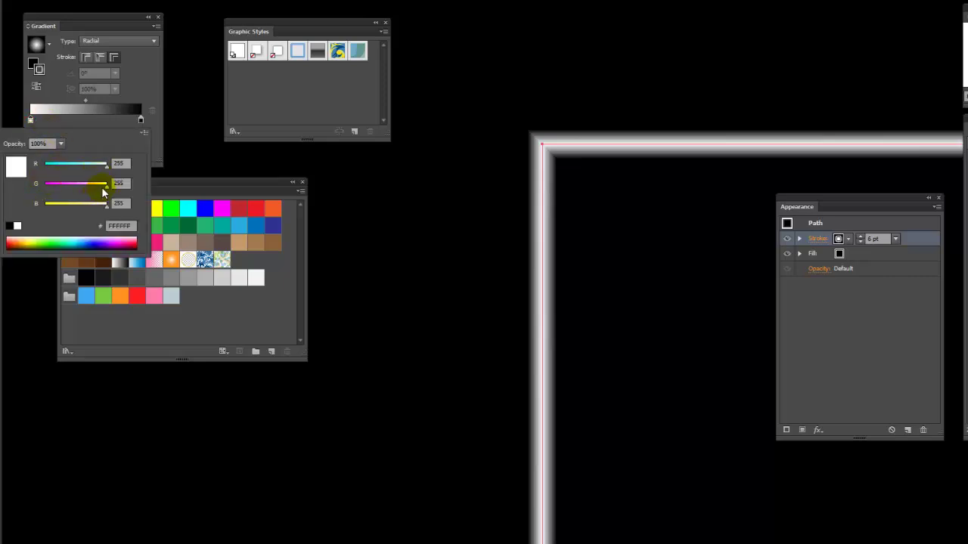
drag(107, 185, 33, 187)
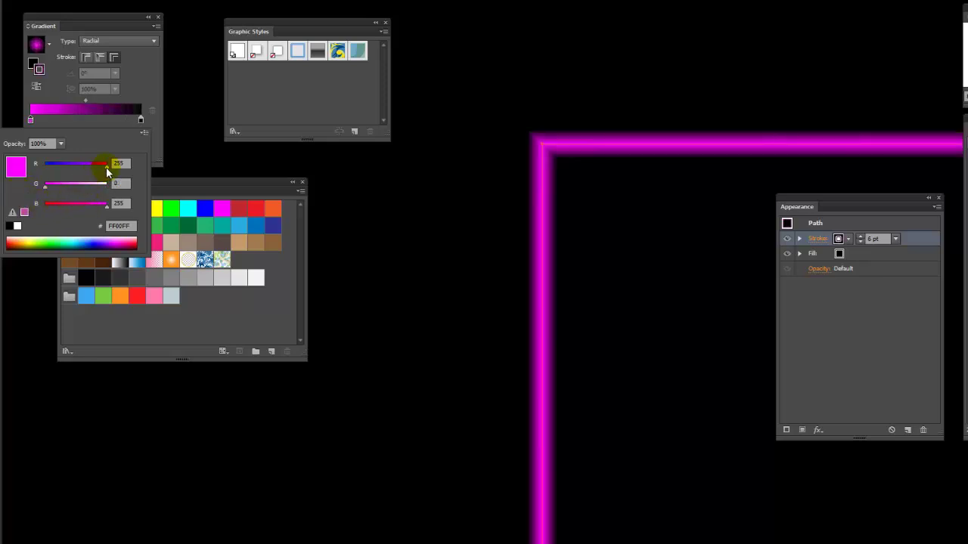
mouse_move(48, 193)
mouse_down()
mouse_move(107, 184)
mouse_move(47, 171)
mouse_up()
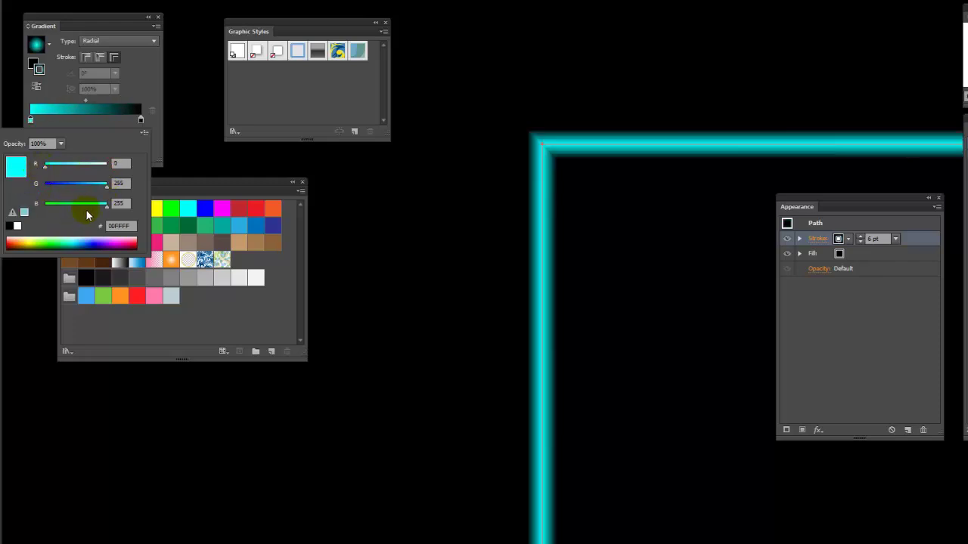
drag(105, 203, 46, 202)
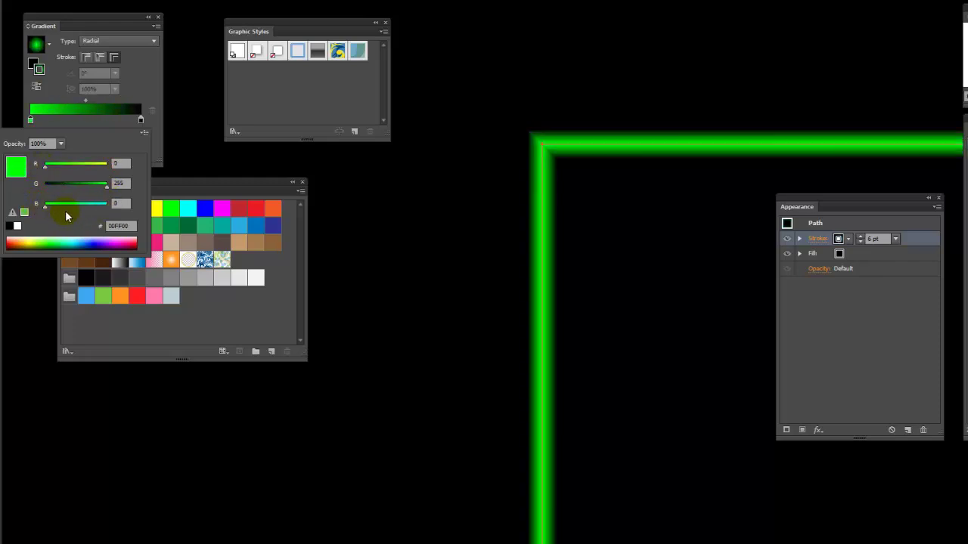
mouse_move(105, 186)
mouse_down()
mouse_move(48, 189)
mouse_move(106, 204)
mouse_up()
drag(52, 172, 110, 163)
click(120, 217)
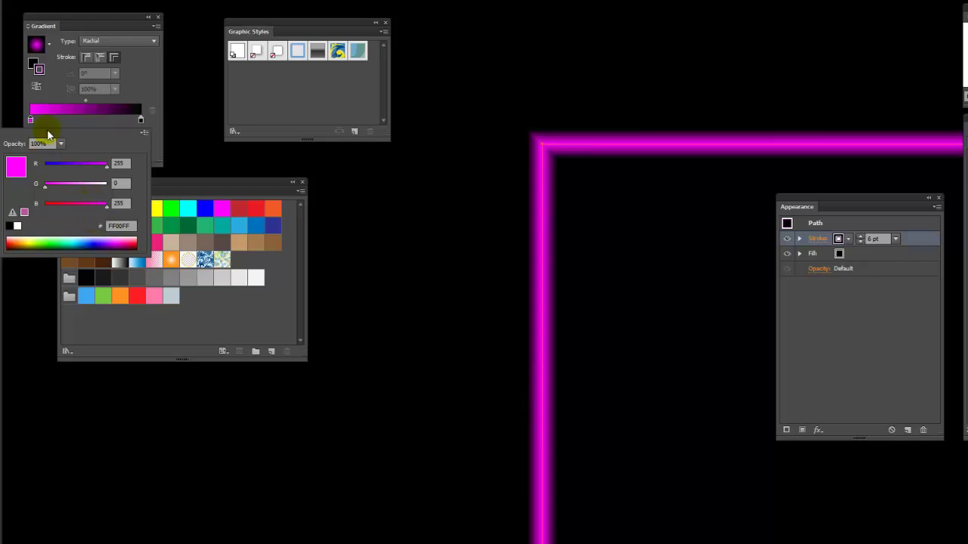
click(103, 122)
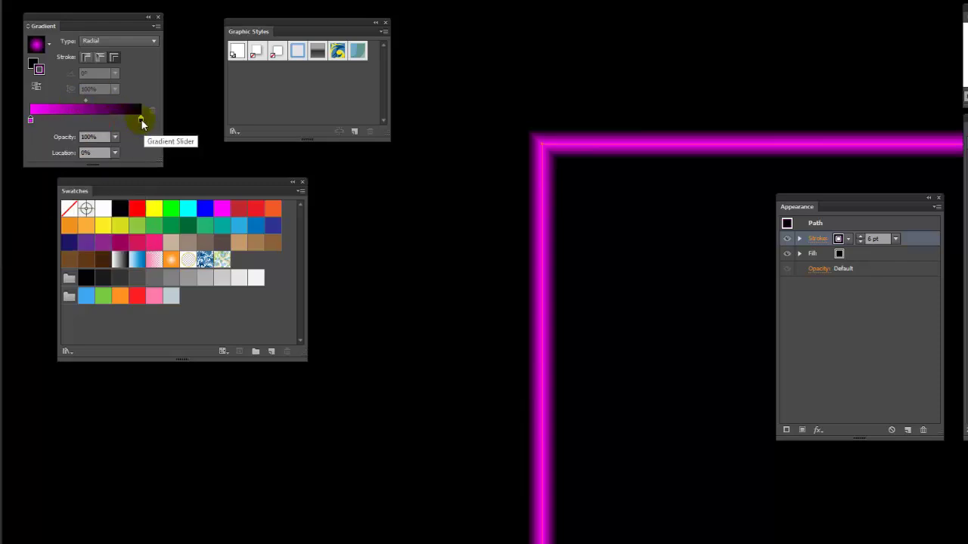
Inspect the color settings of the gradient's black end stop, keeping the stop at location 100%
double_click(141, 122)
click(146, 127)
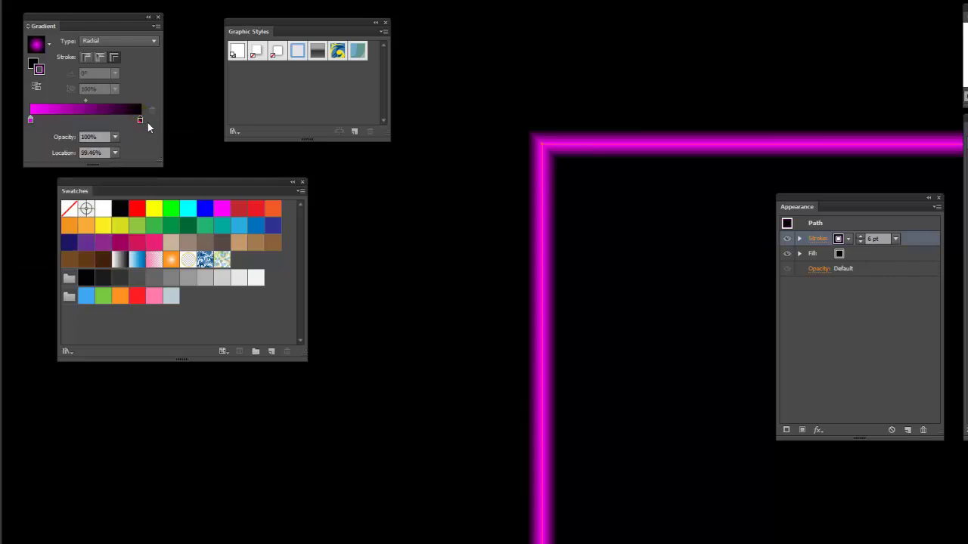
double_click(140, 121)
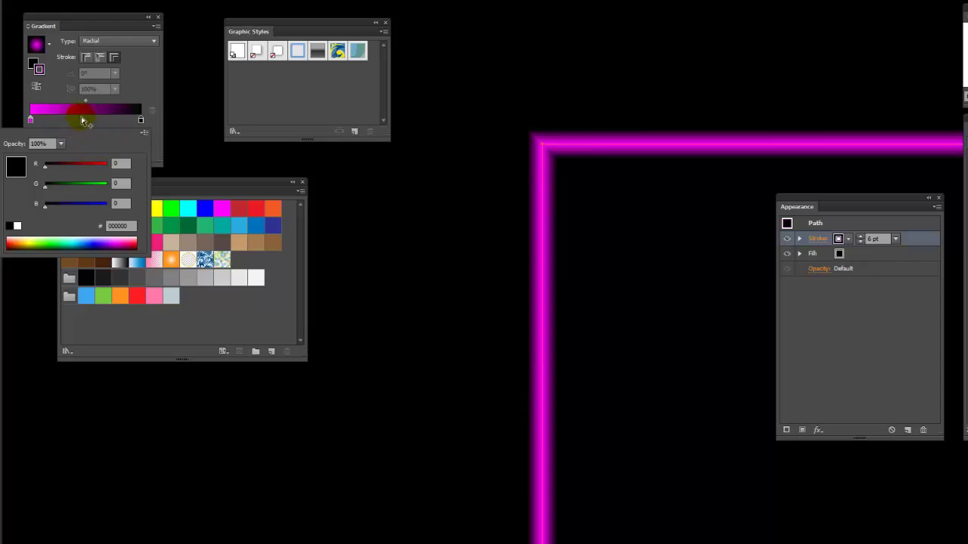
click(98, 125)
click(84, 137)
click(151, 115)
click(141, 120)
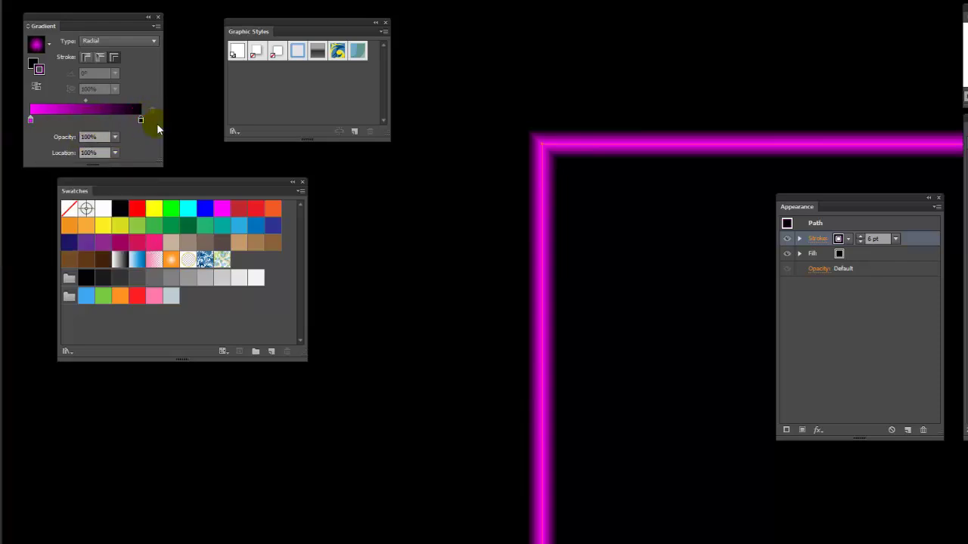
Set the opacity of the radial stroke gradient's black end stop to 0%
click(114, 137)
click(128, 151)
click(587, 148)
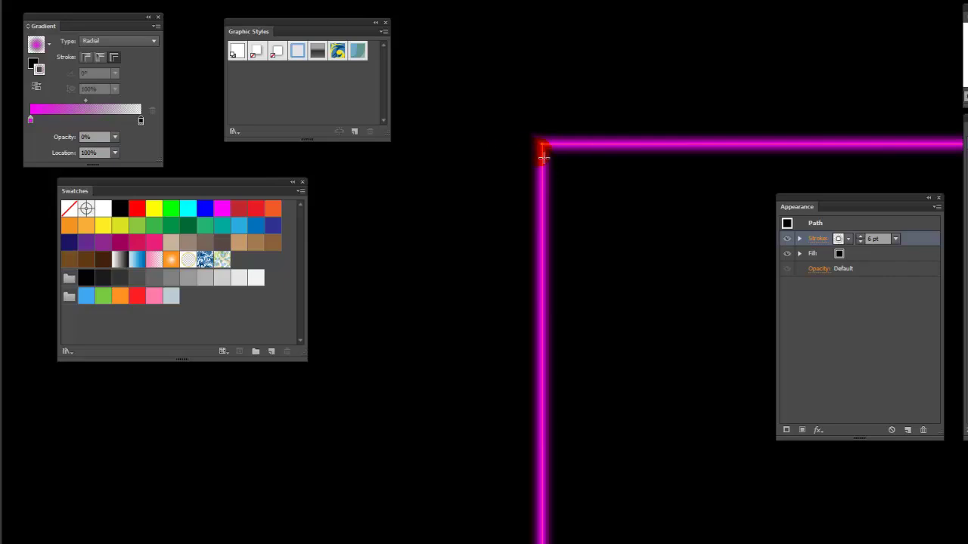
click(565, 157)
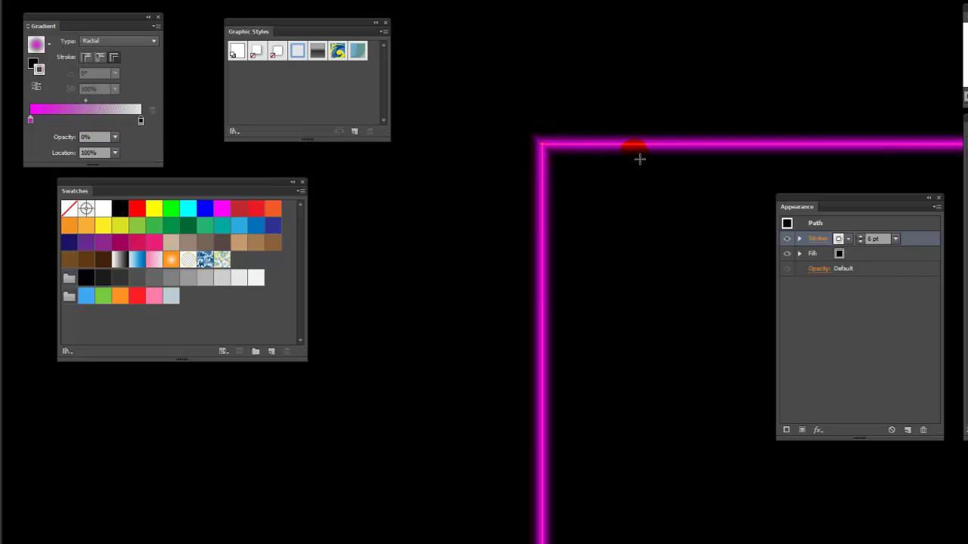
Move the midpoint between the gradient's magenta and transparent stops to location 66.67%
drag(68, 110, 62, 110)
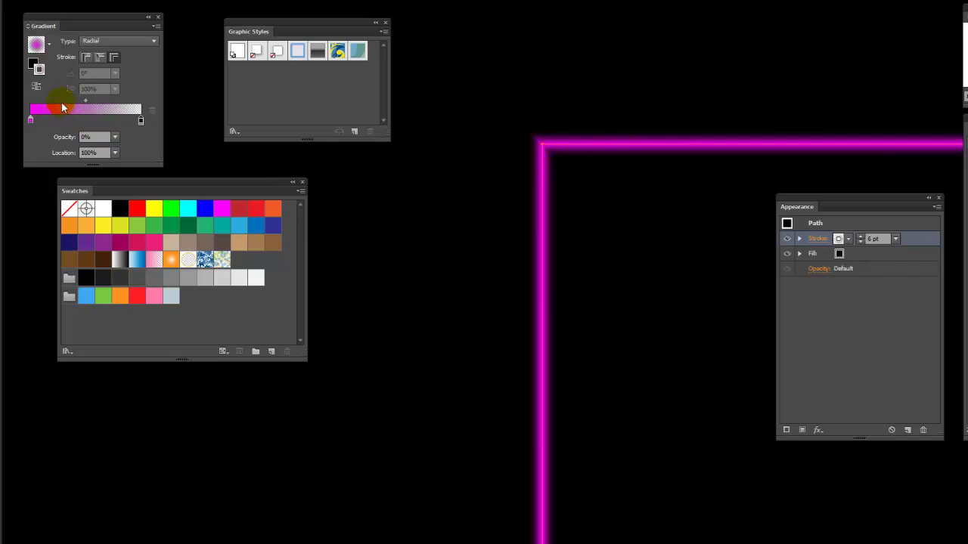
click(62, 122)
click(87, 101)
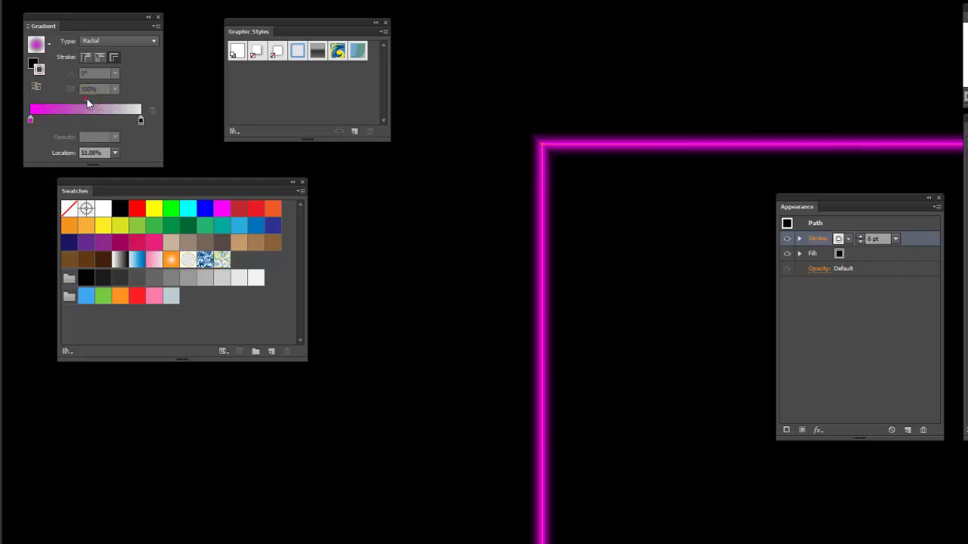
mouse_move(96, 101)
mouse_down()
mouse_move(122, 100)
mouse_move(102, 103)
mouse_up()
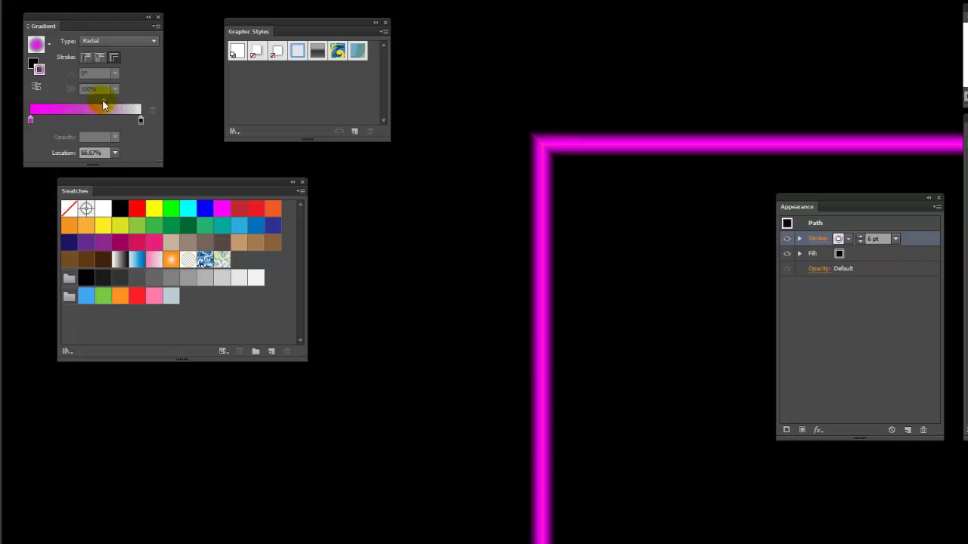
mouse_move(533, 144)
mouse_down()
mouse_move(544, 172)
mouse_move(583, 162)
mouse_up()
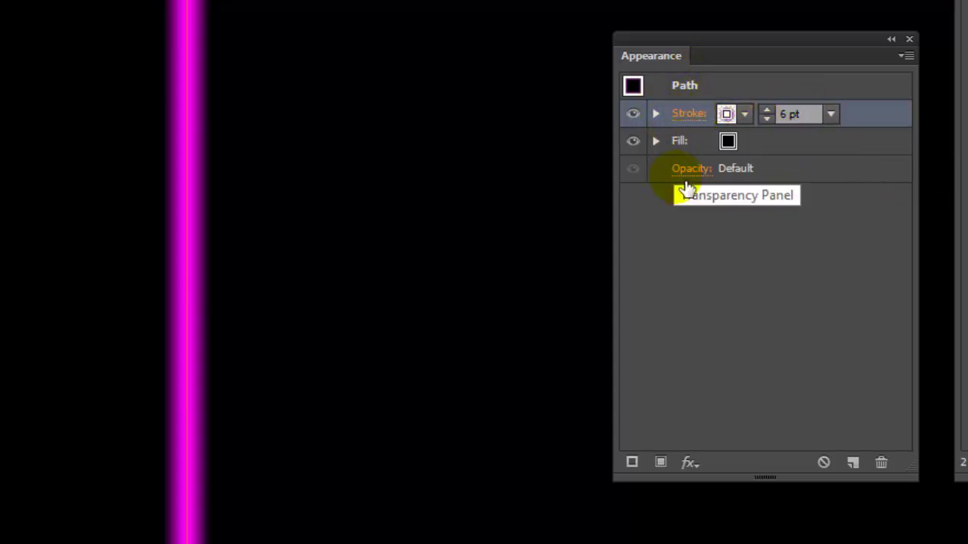
Give the rectangle's 6 pt stroke a round cap and a round join corner
click(694, 122)
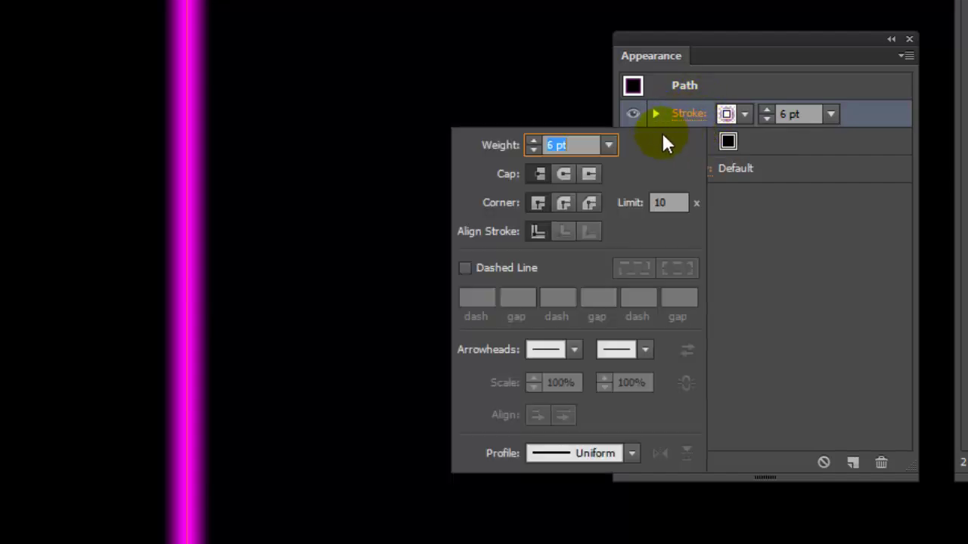
click(565, 174)
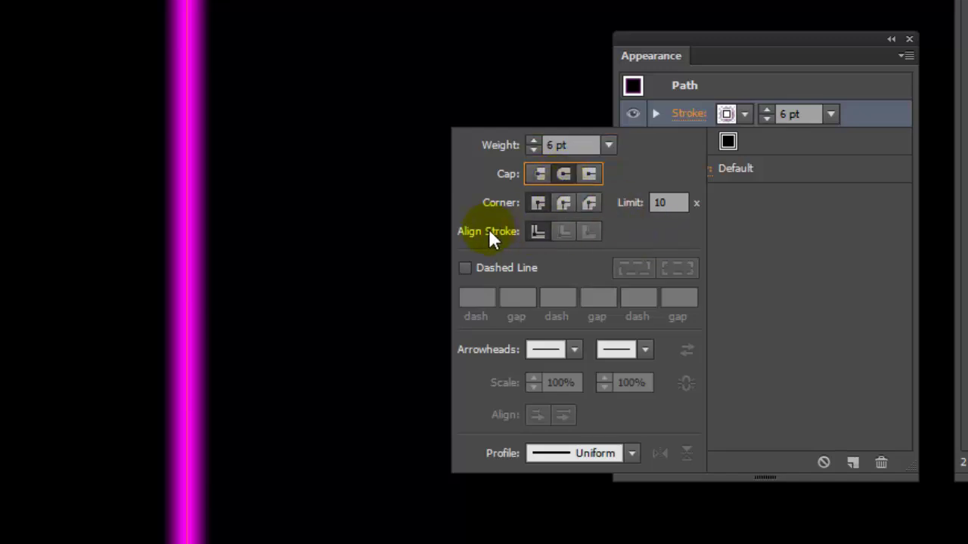
click(564, 203)
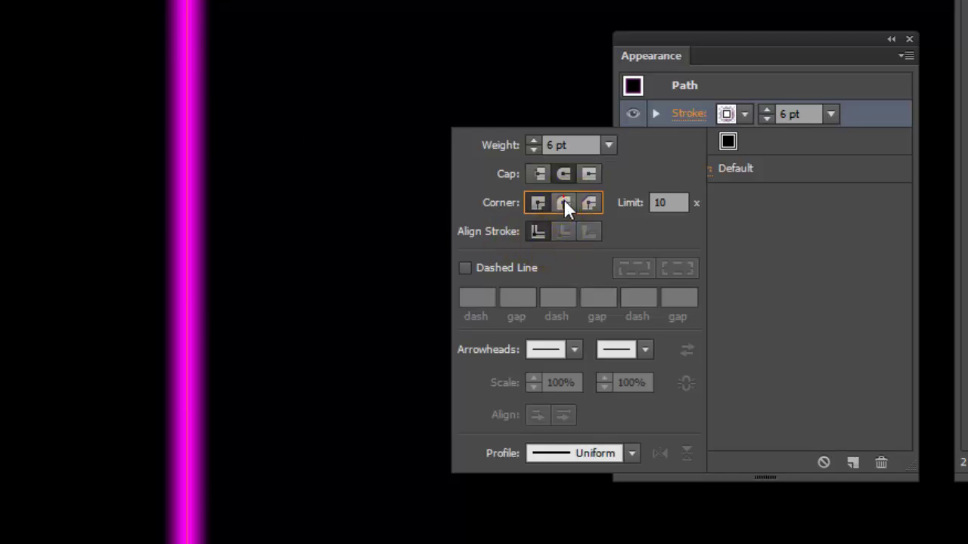
click(190, 22)
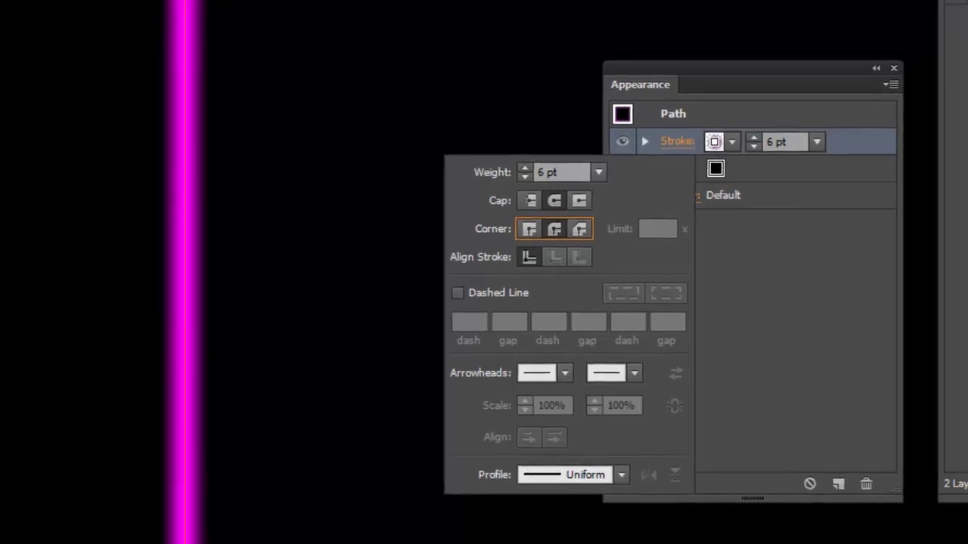
click(192, 141)
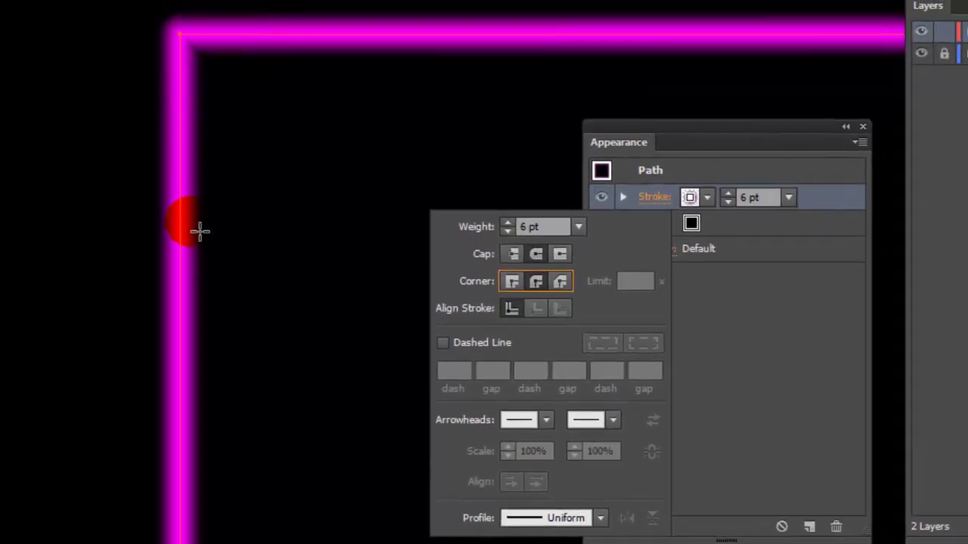
click(186, 37)
click(221, 37)
click(183, 172)
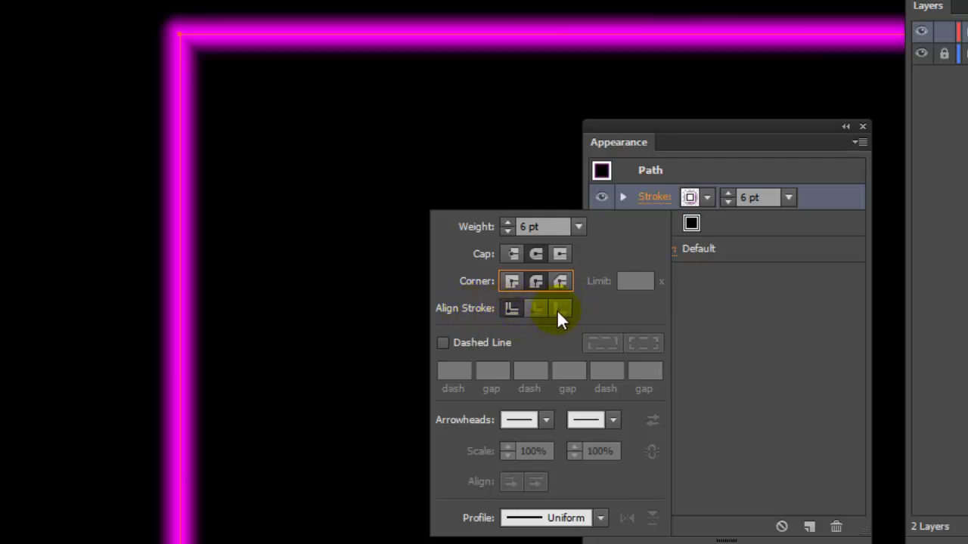
click(178, 40)
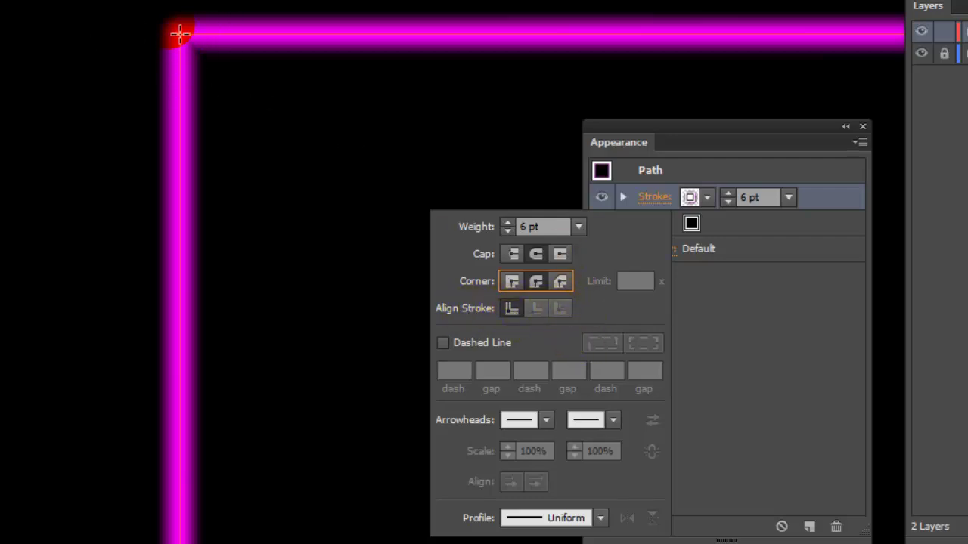
click(234, 35)
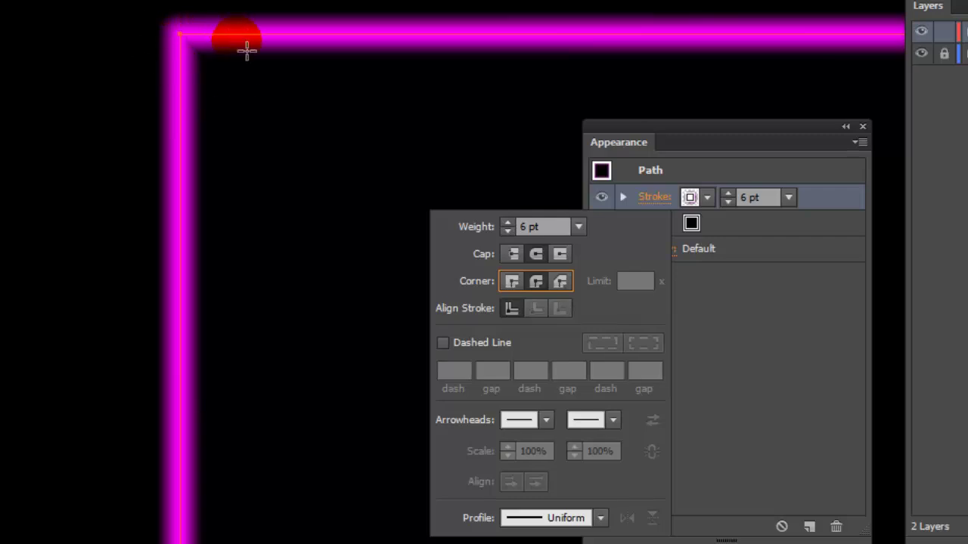
click(189, 38)
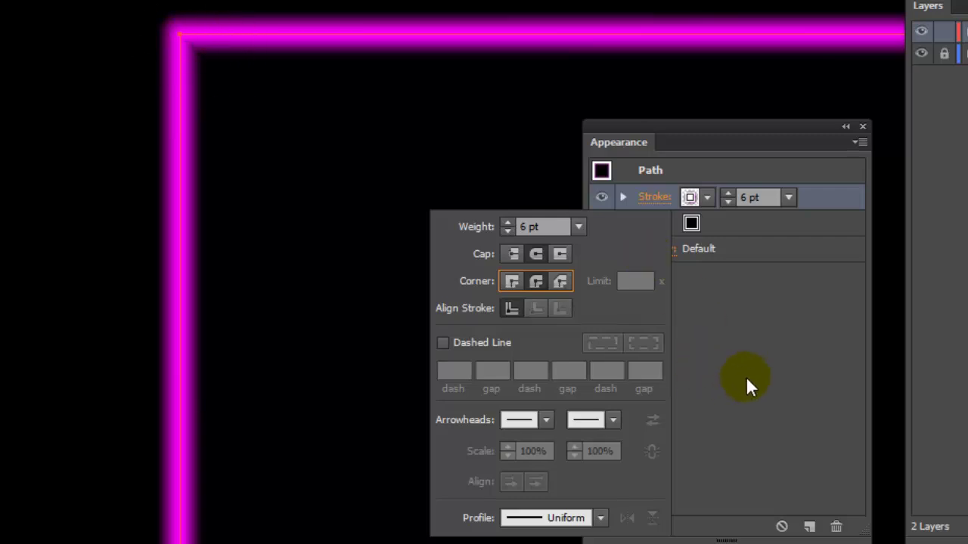
key(Escape)
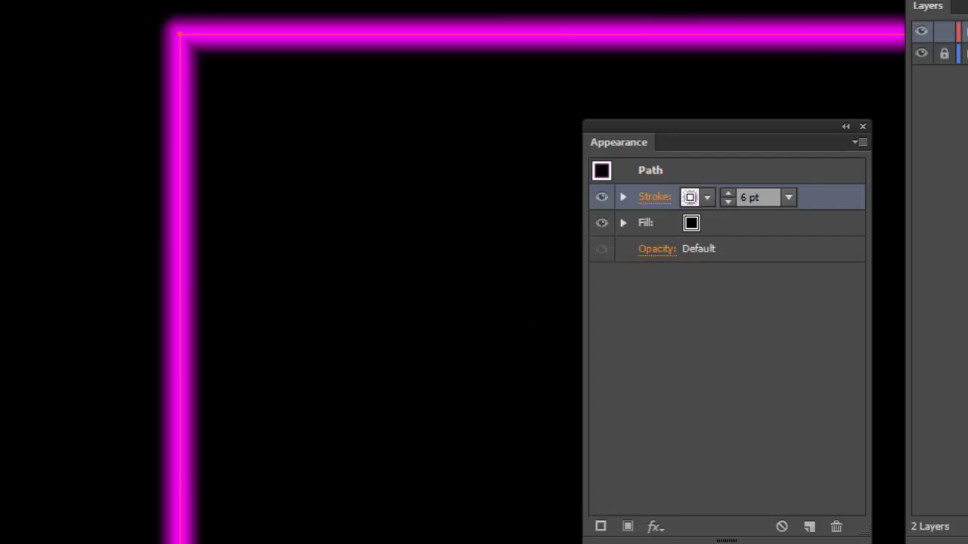
Recolor the rectangle's stroke with the solid yellow swatch
click(705, 198)
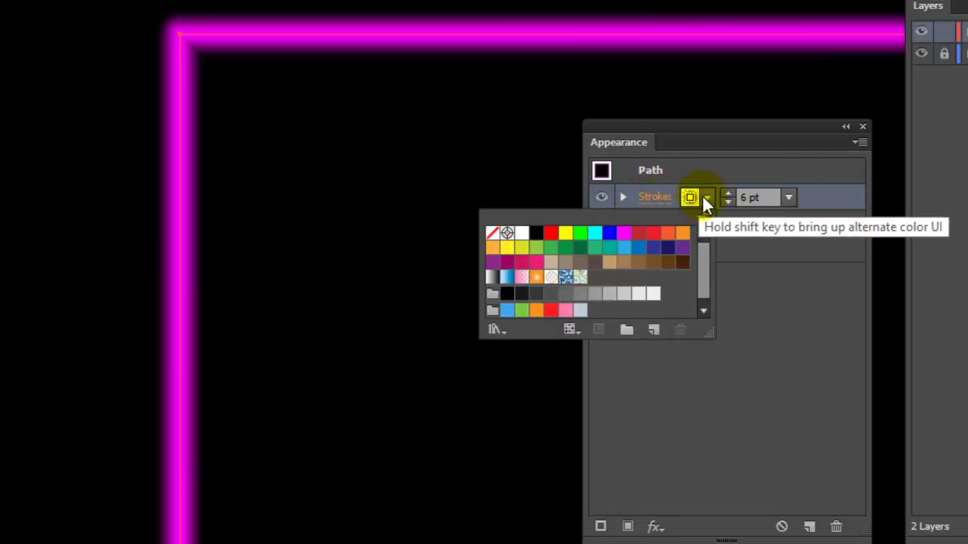
click(569, 236)
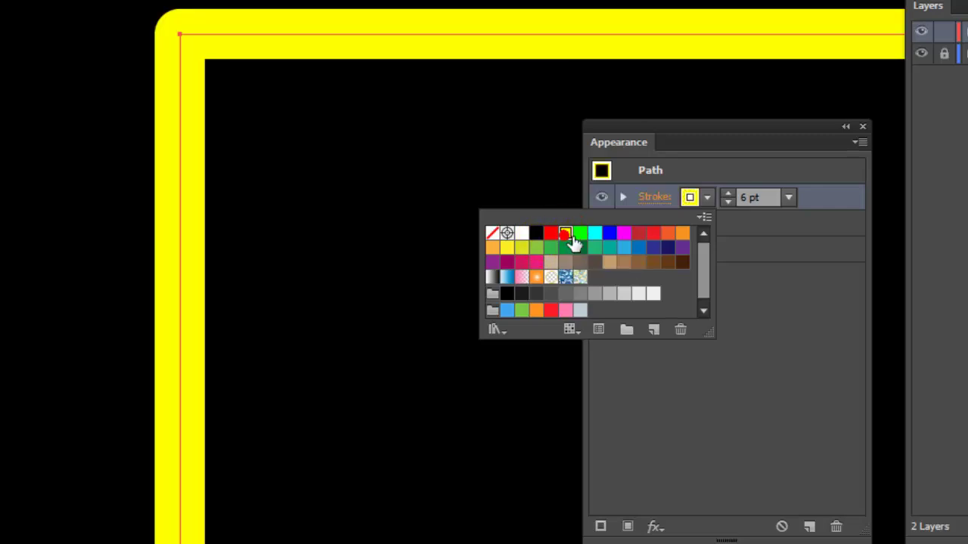
click(771, 288)
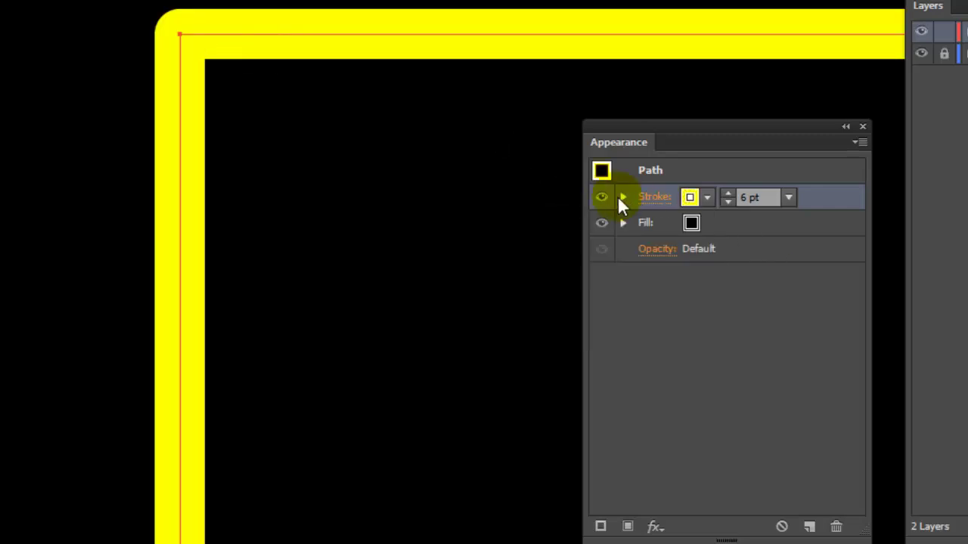
Try aligning the yellow stroke to the inside and to the outside of the path, and align it to center again
click(653, 198)
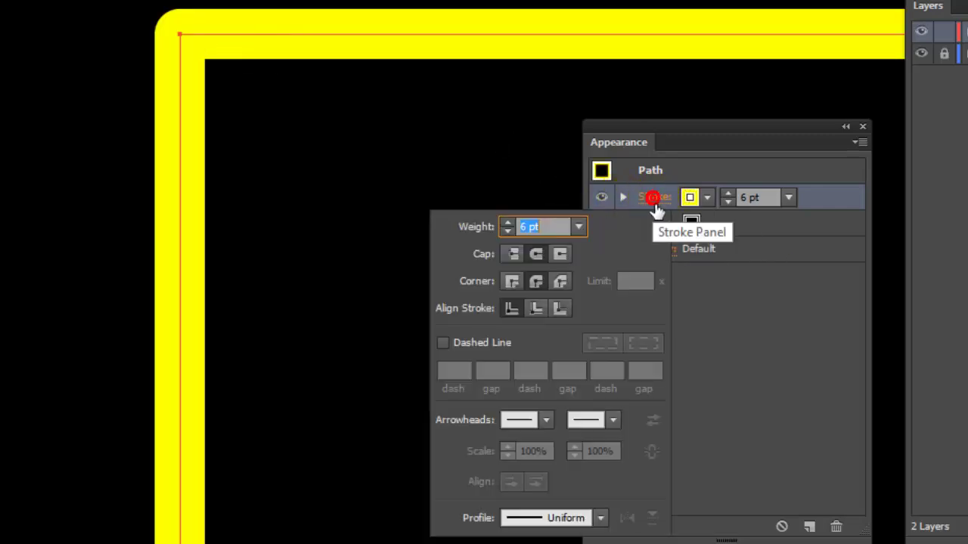
click(536, 310)
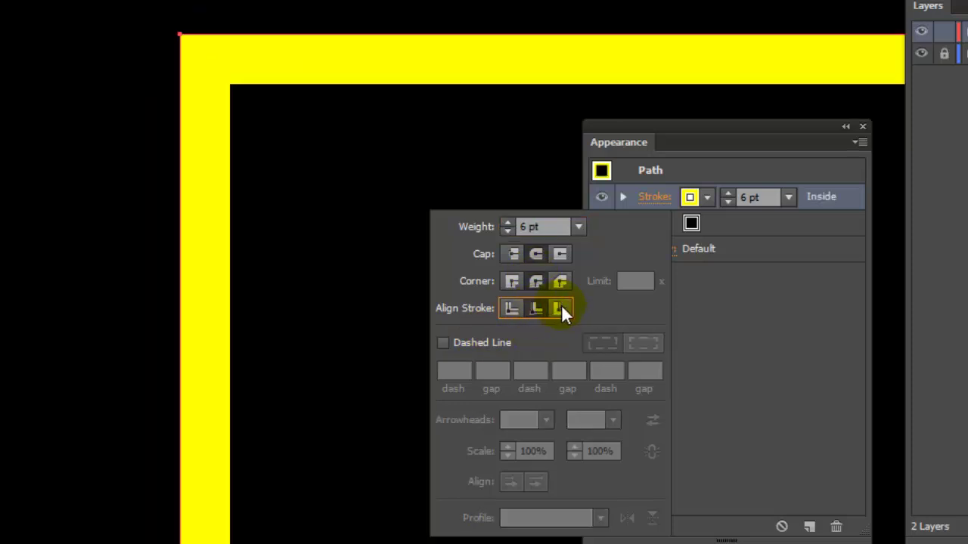
click(561, 306)
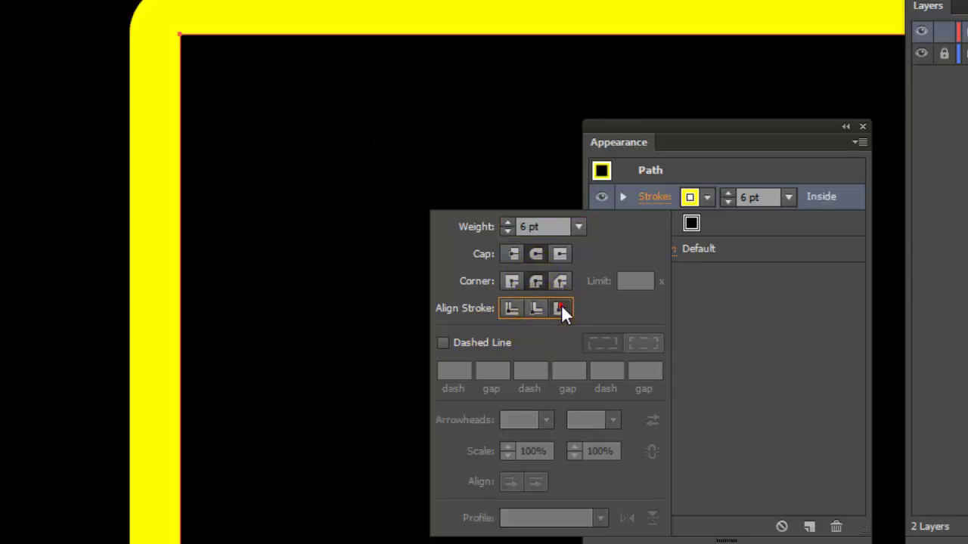
click(513, 307)
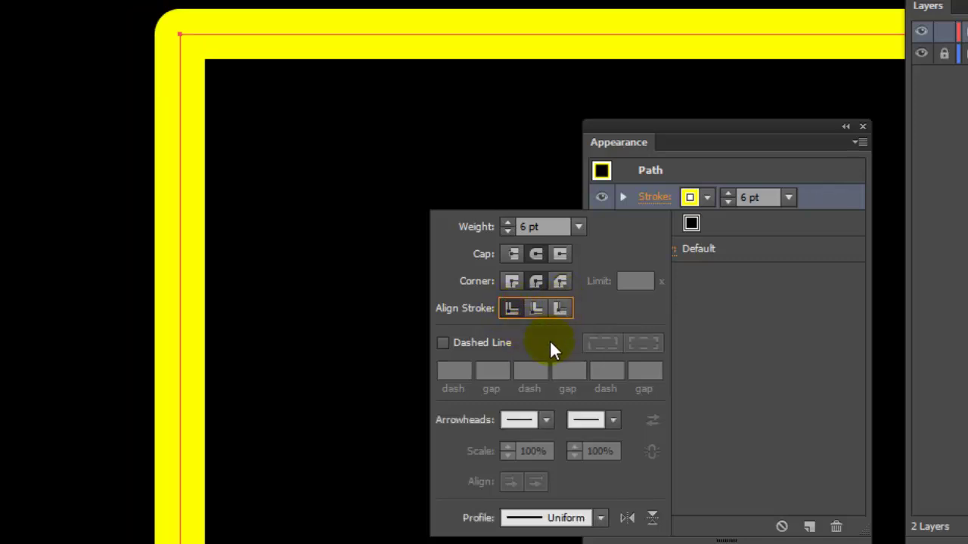
click(723, 283)
Replace the stroke's yellow with the white-to-black linear gradient swatch
click(706, 198)
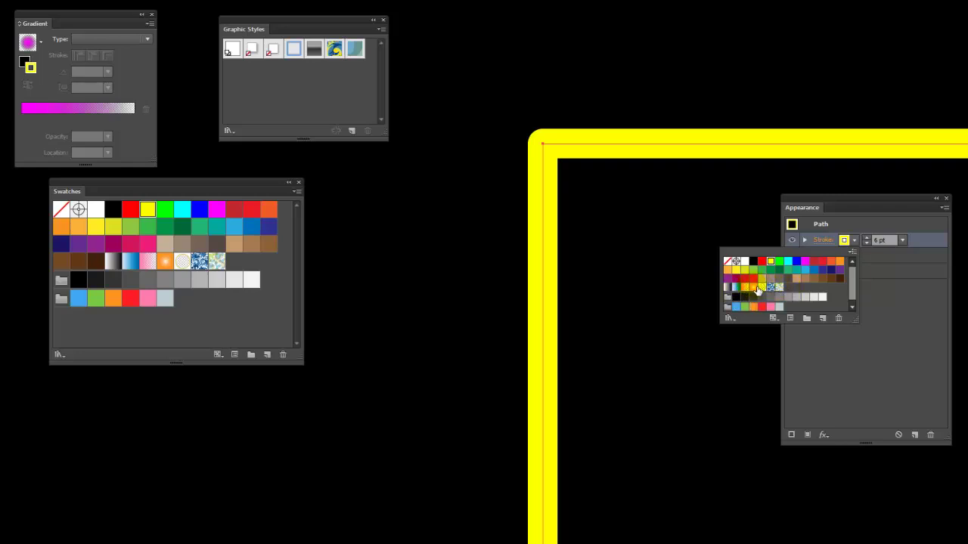
click(728, 288)
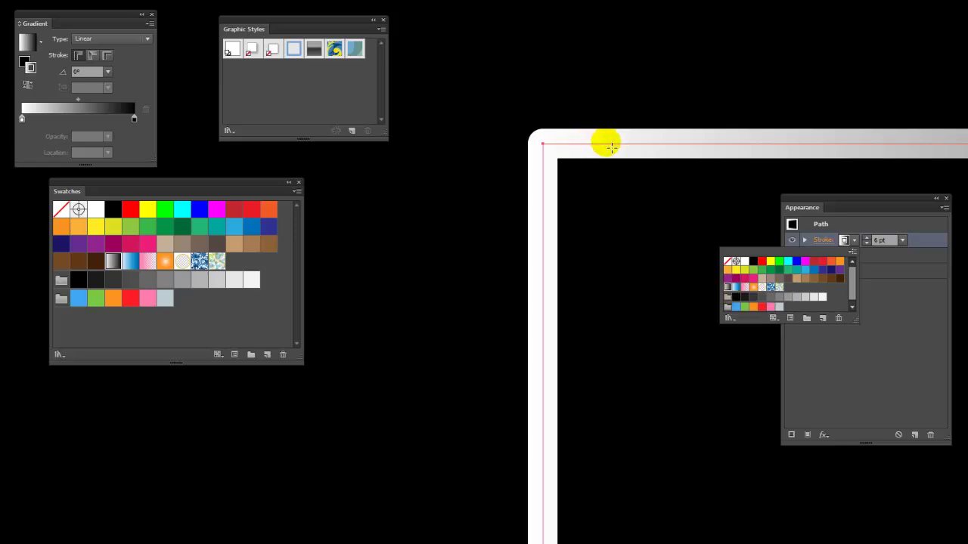
key(Escape)
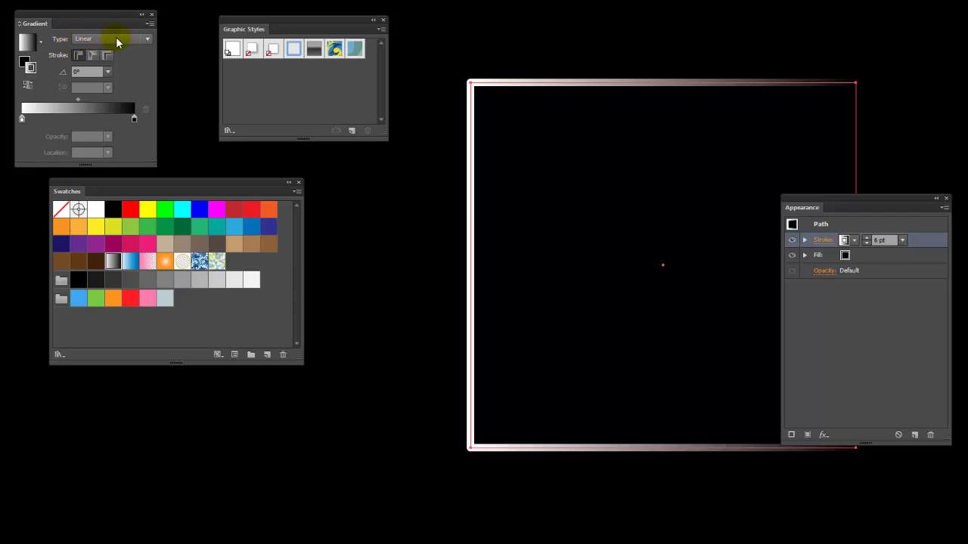
Change the stroke gradient's type to Radial and apply it across the stroke
click(122, 39)
click(108, 65)
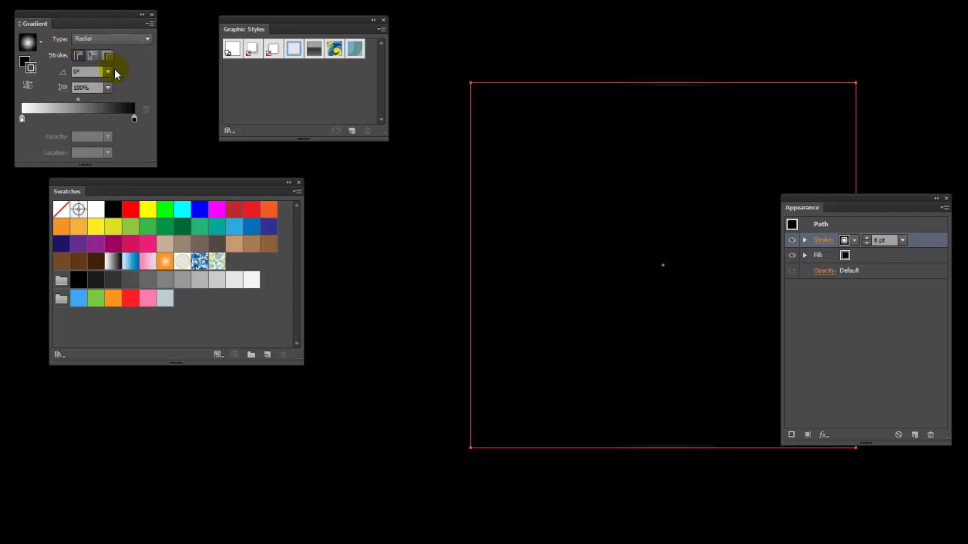
click(107, 56)
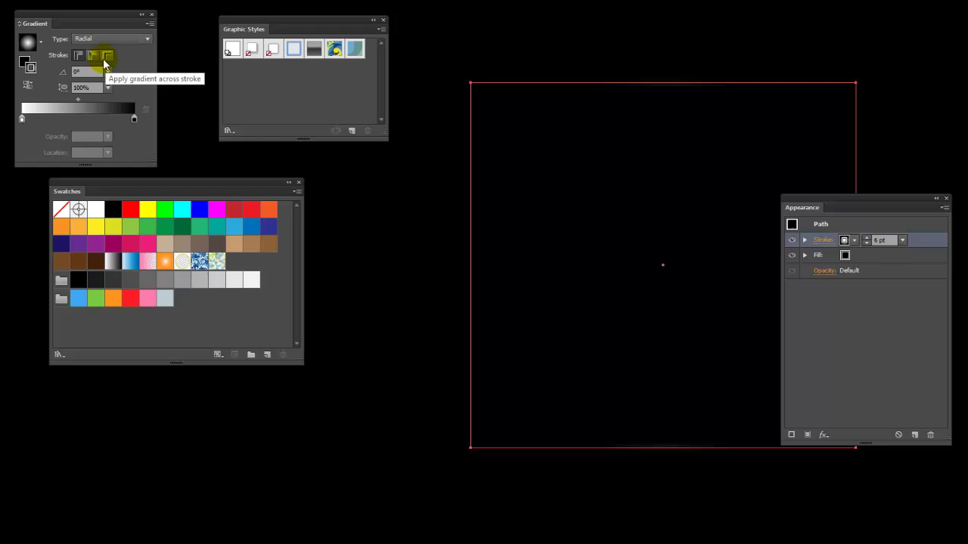
click(107, 58)
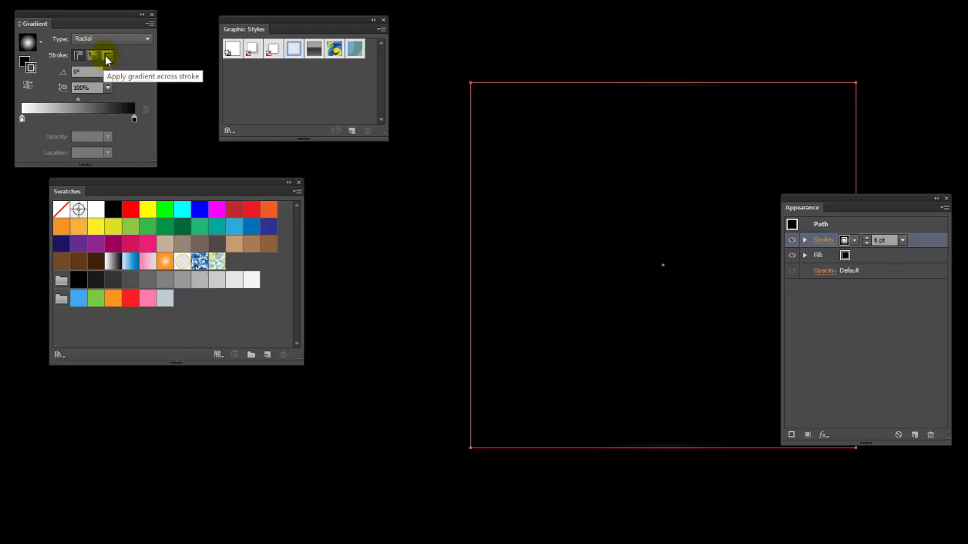
click(106, 59)
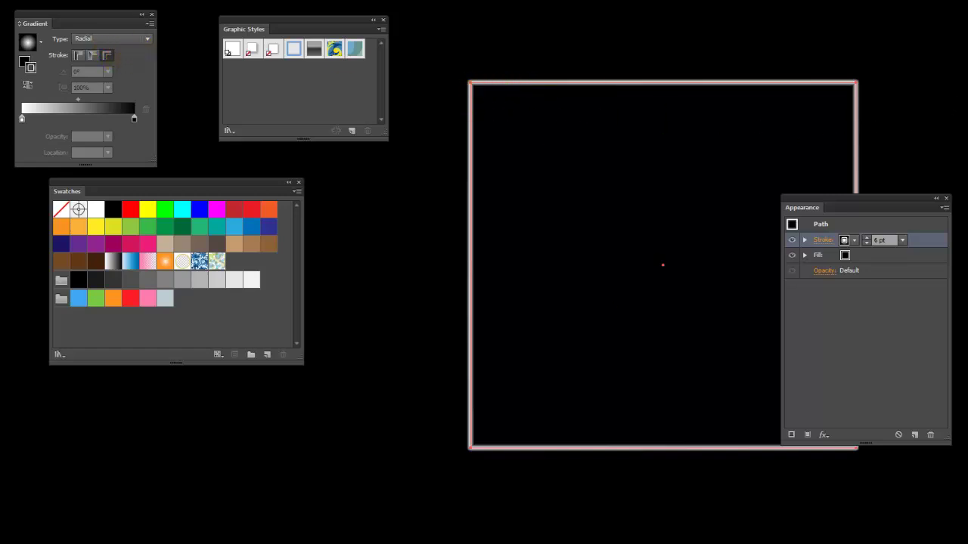
Expand Layer 2 and inspect the path's stroke options for weight, cap, corner and alignment
key(ctrl+plus)
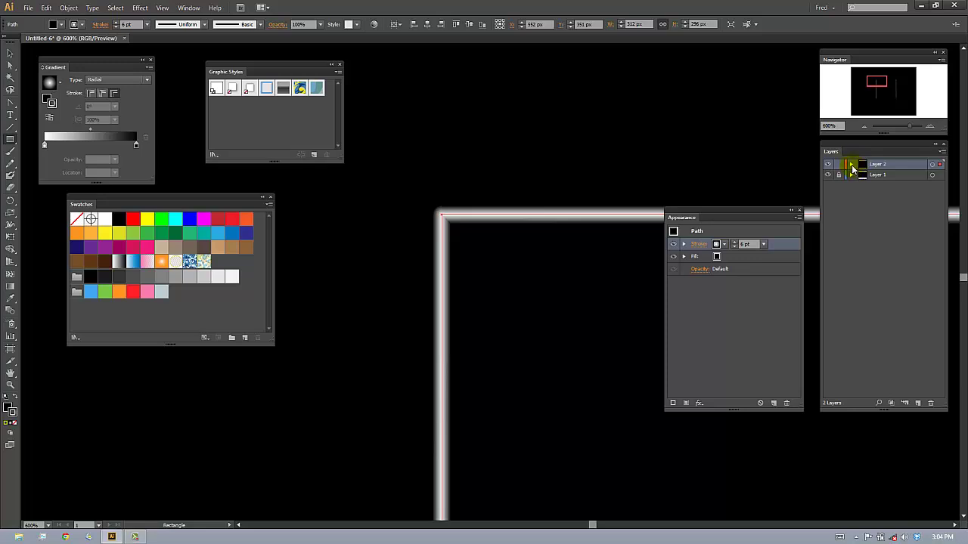
click(852, 166)
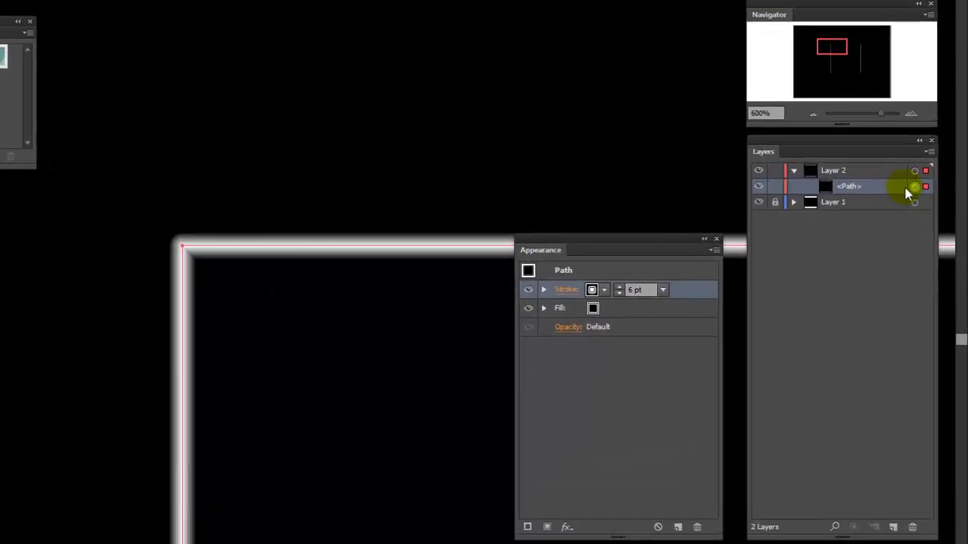
click(544, 290)
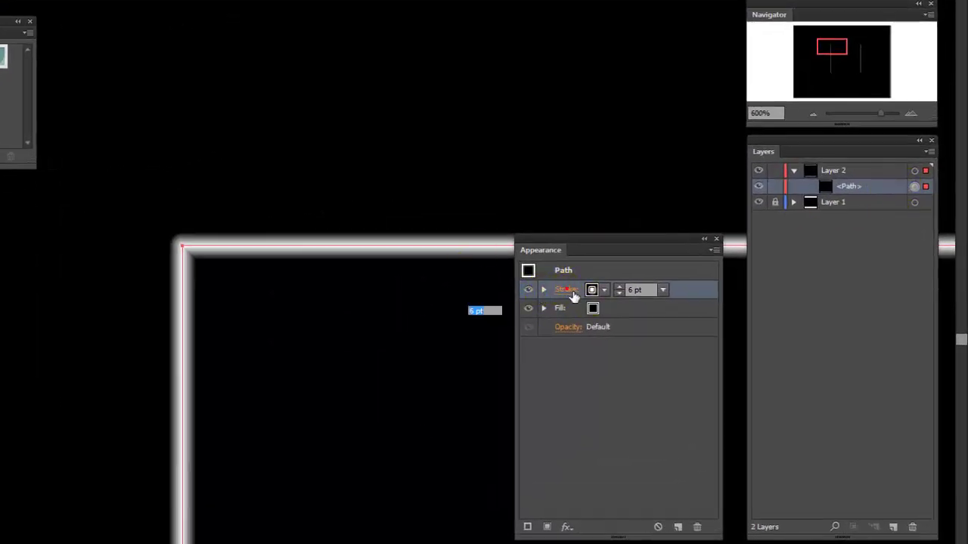
click(567, 290)
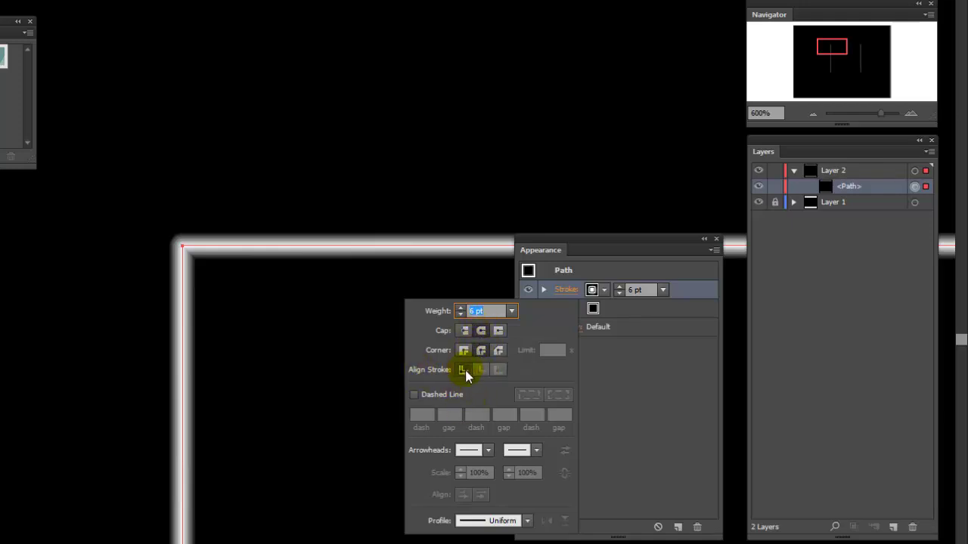
click(614, 271)
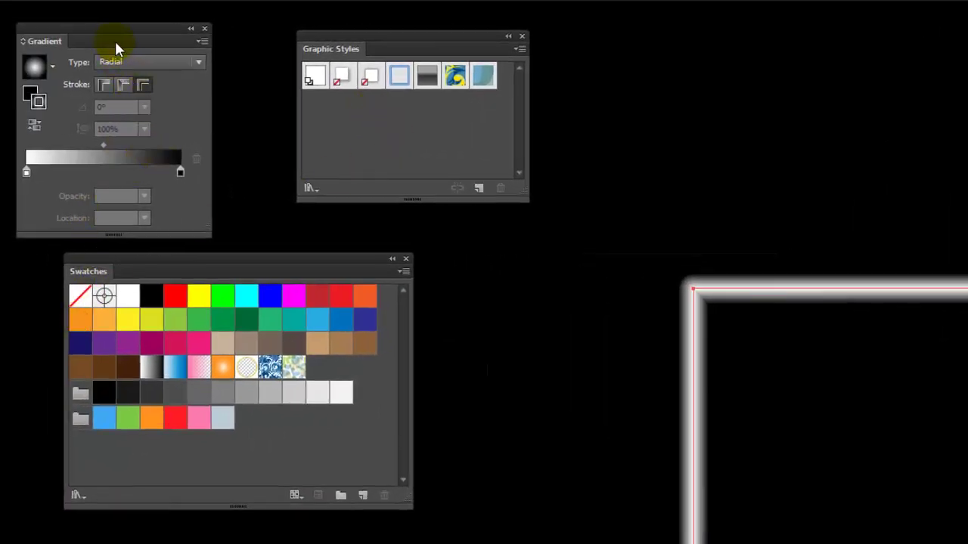
Save the black-and-white radial stroke gradient as a new swatch named neon-tube
drag(375, 34, 705, 33)
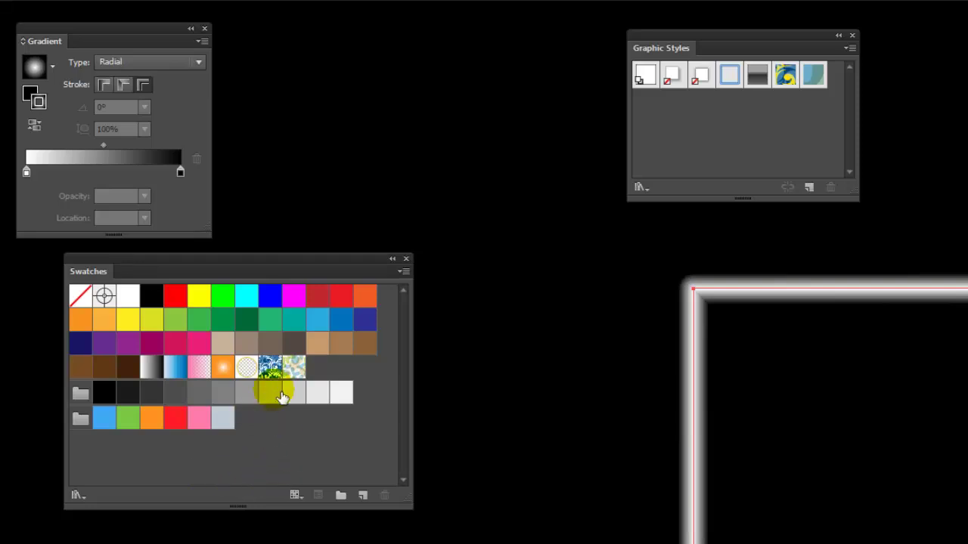
click(364, 494)
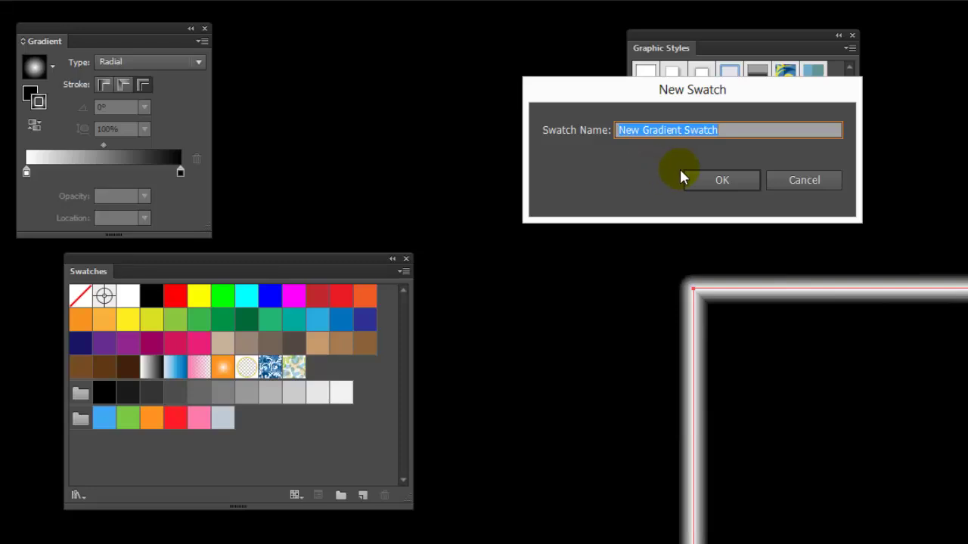
text(neon-tube)
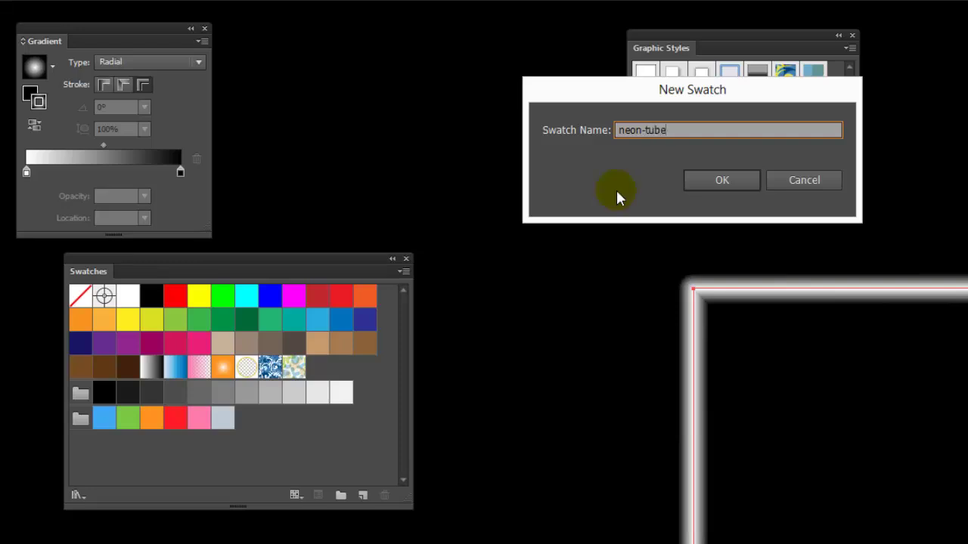
click(718, 185)
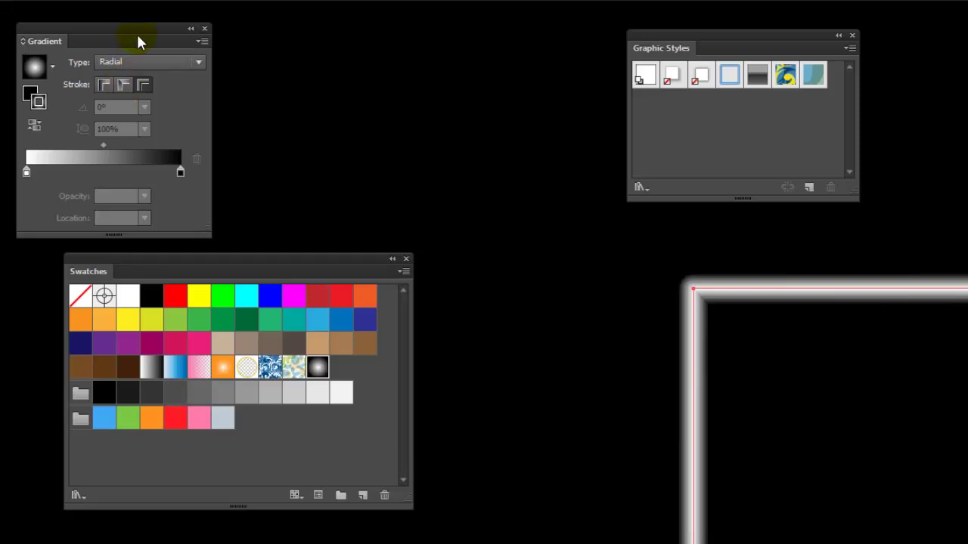
Make the gradient's black end stop at location 100% fully transparent and move the gradient midpoint to 67.74%
drag(114, 26, 236, 18)
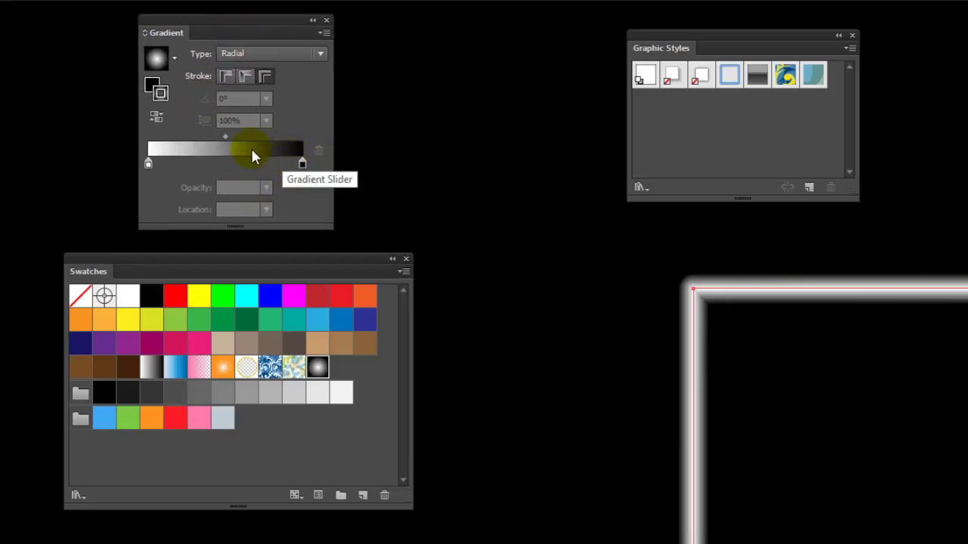
double_click(301, 162)
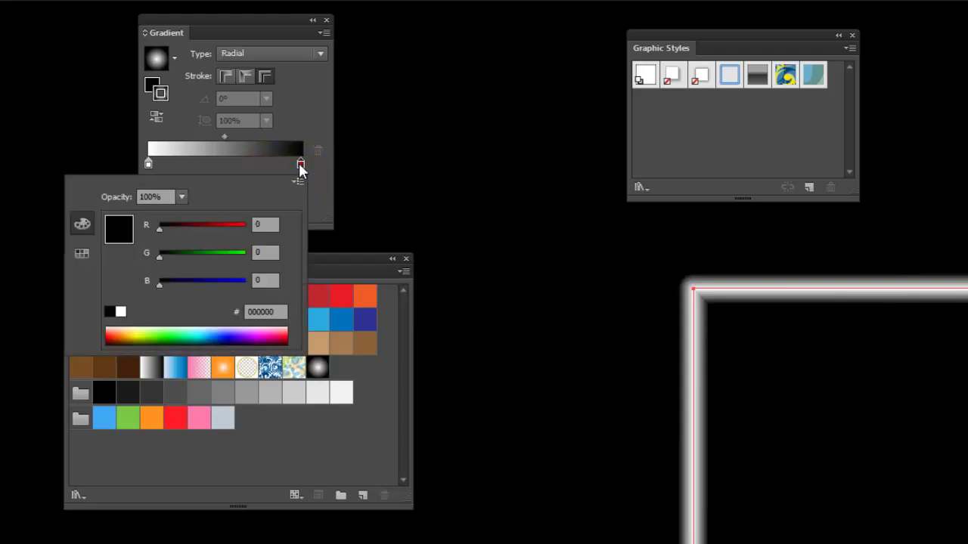
click(301, 165)
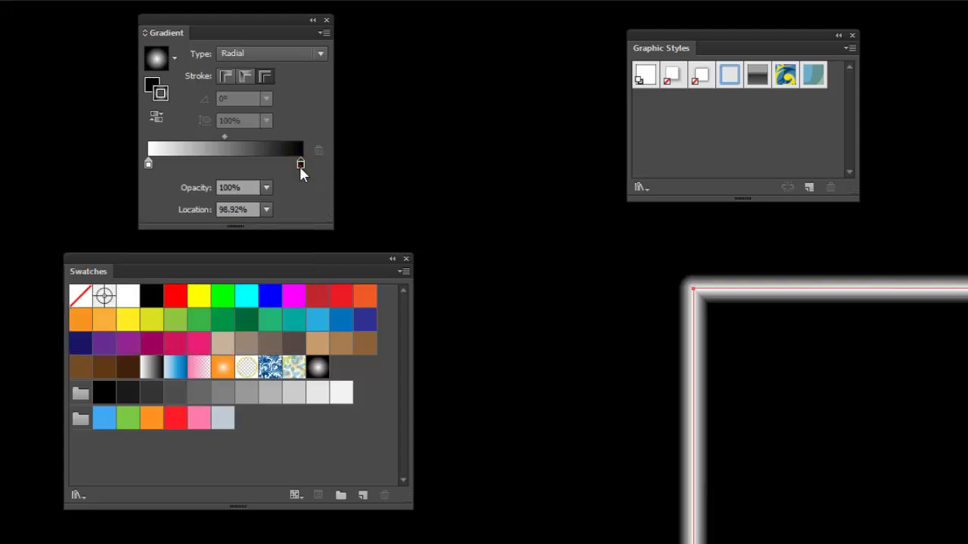
drag(300, 165, 302, 164)
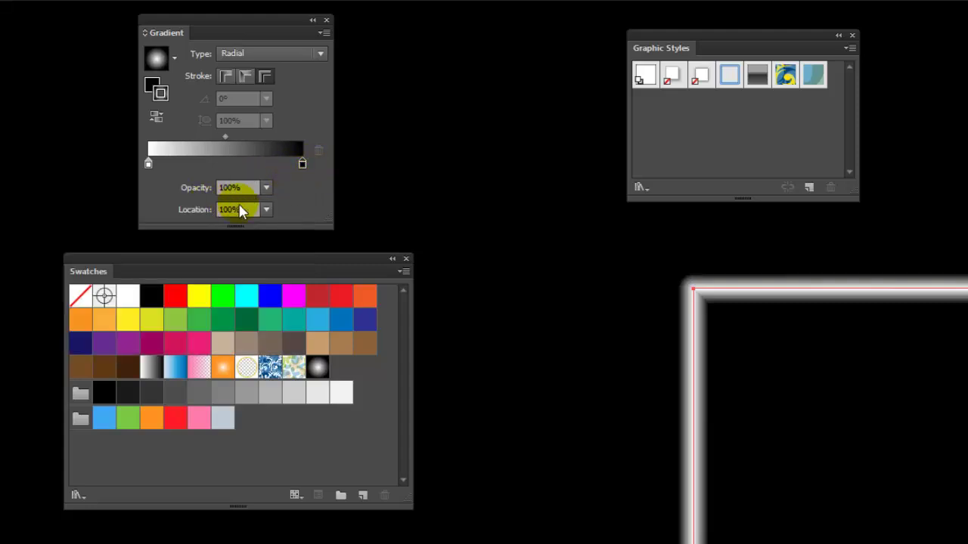
click(266, 188)
click(283, 205)
drag(225, 136, 253, 137)
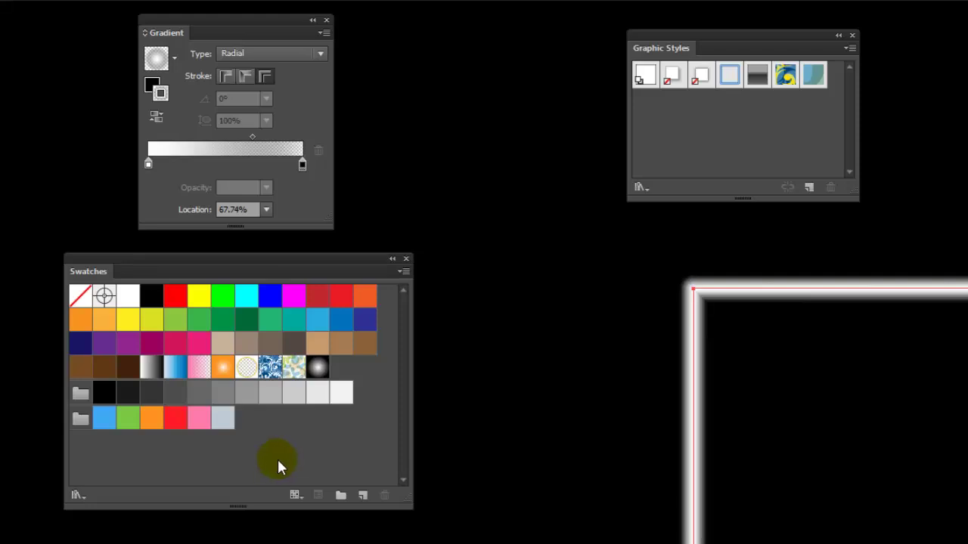
Save the white-to-transparent radial gradient as a new swatch named neon-tube2
click(363, 495)
click(616, 131)
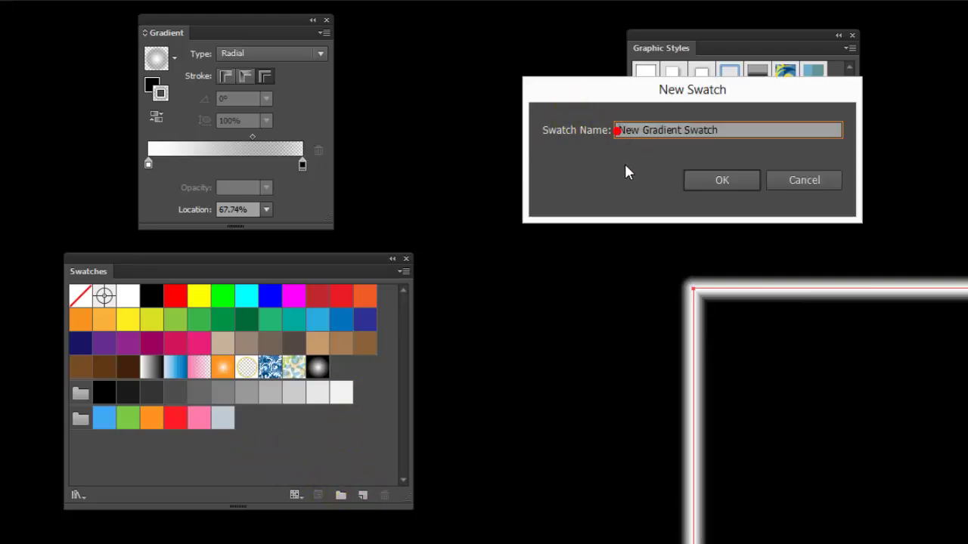
drag(736, 129, 546, 127)
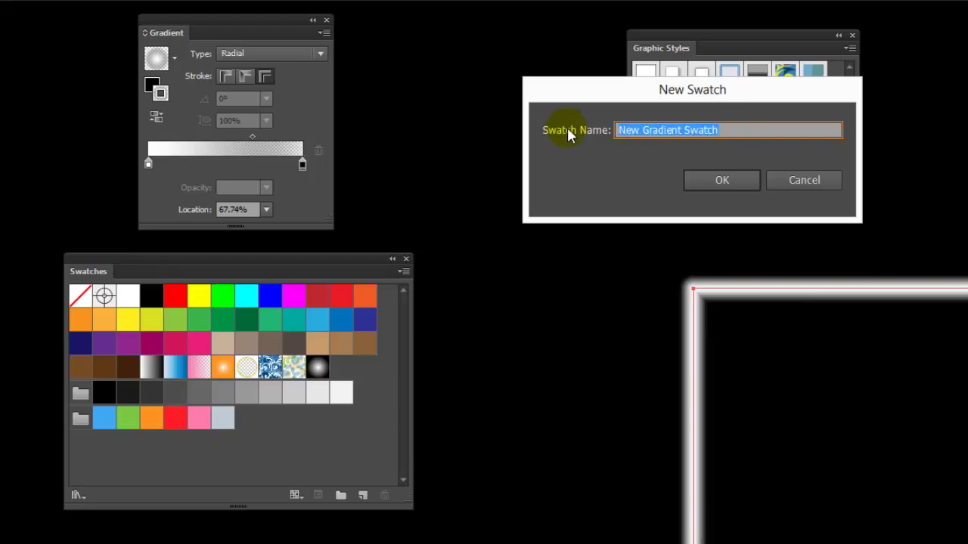
text(neon-tube2)
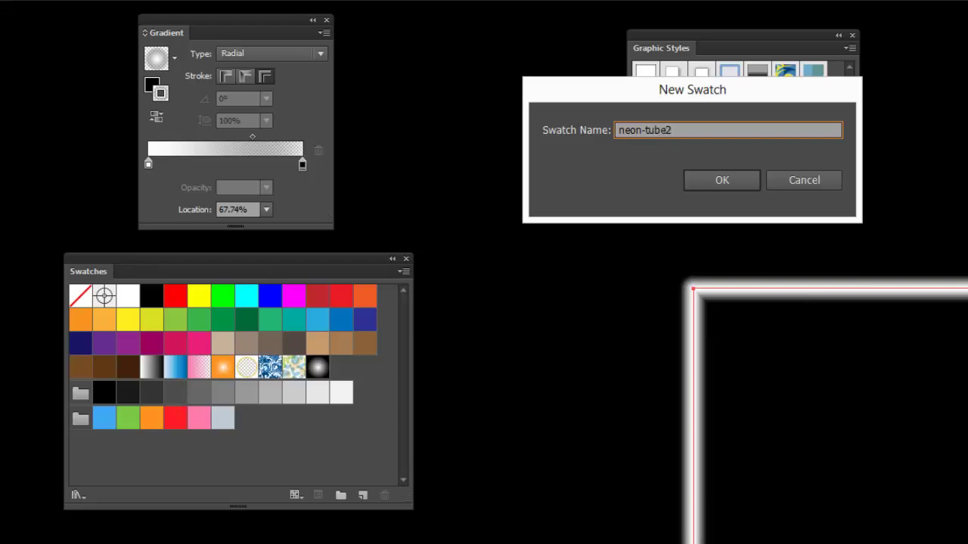
click(722, 181)
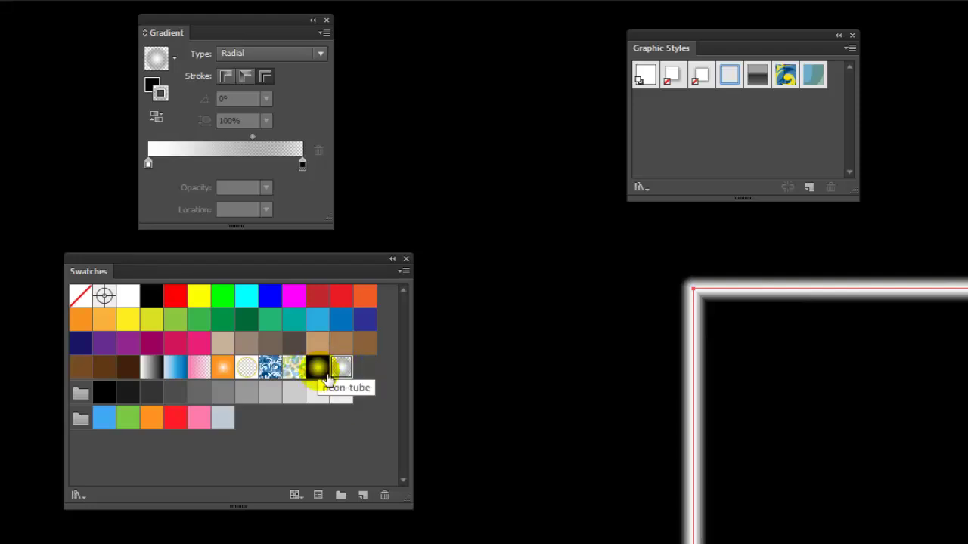
Delete the neon-tube swatch and apply the neon-tube2 swatch to the rectangle's stroke
click(322, 372)
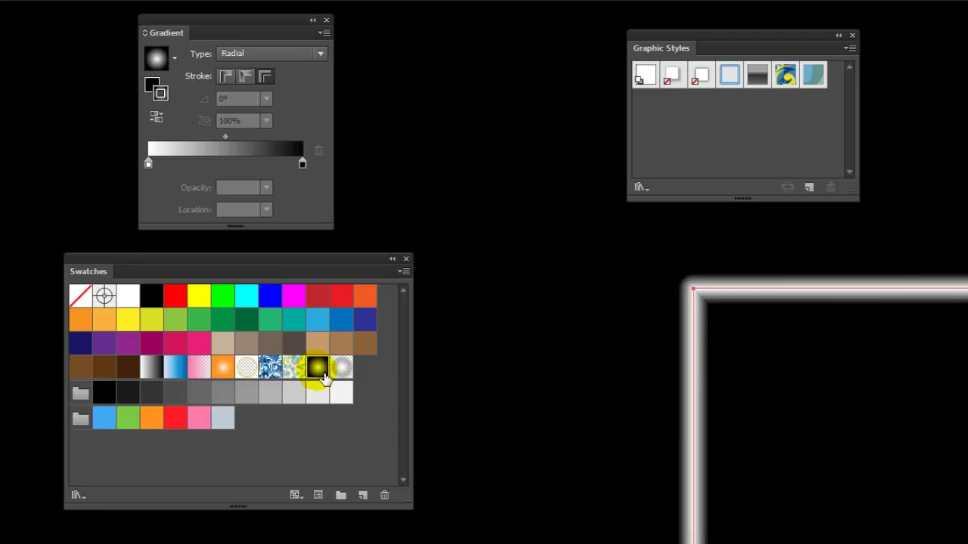
click(385, 496)
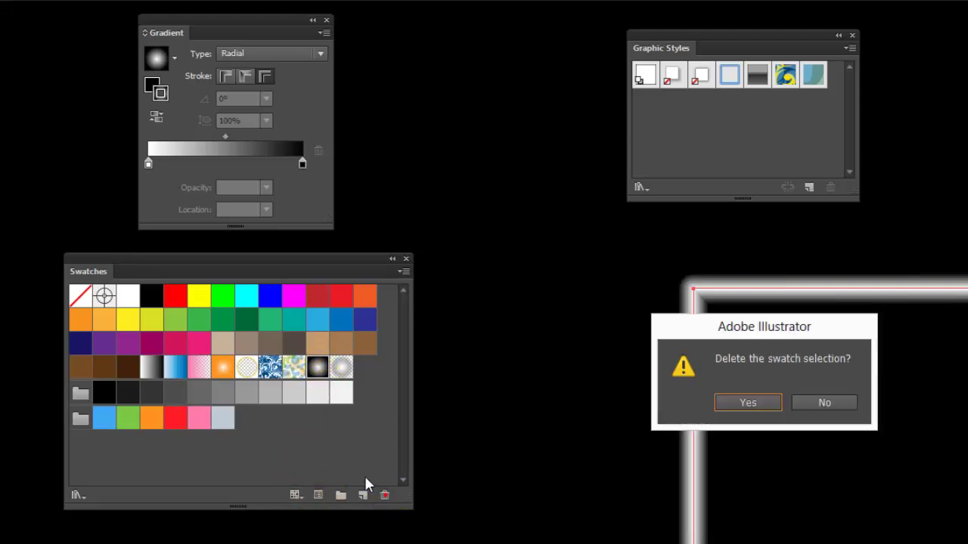
click(749, 403)
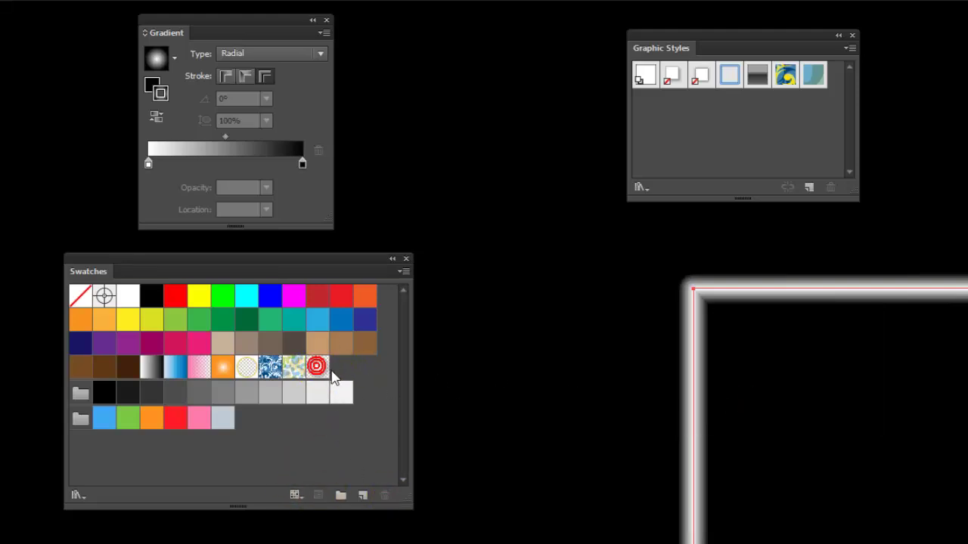
click(317, 368)
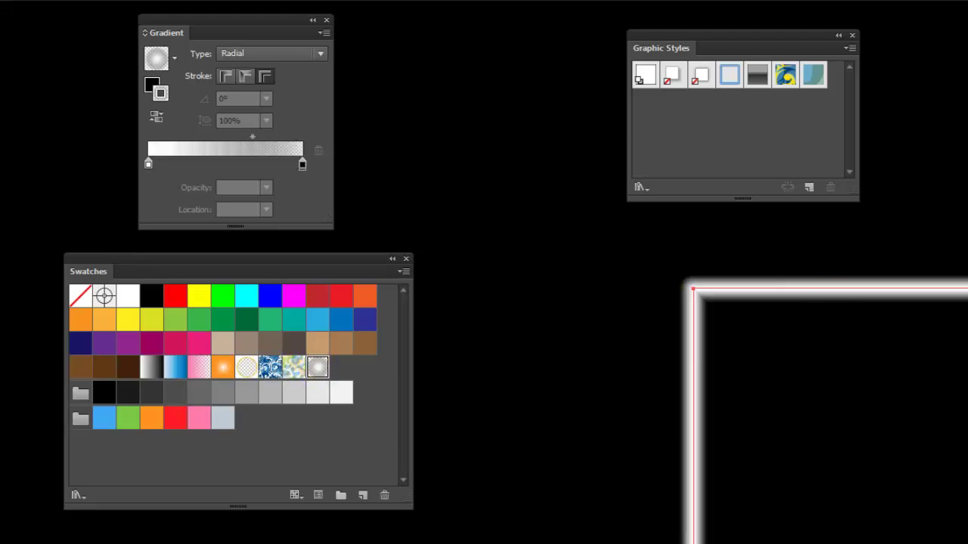
drag(741, 291, 692, 299)
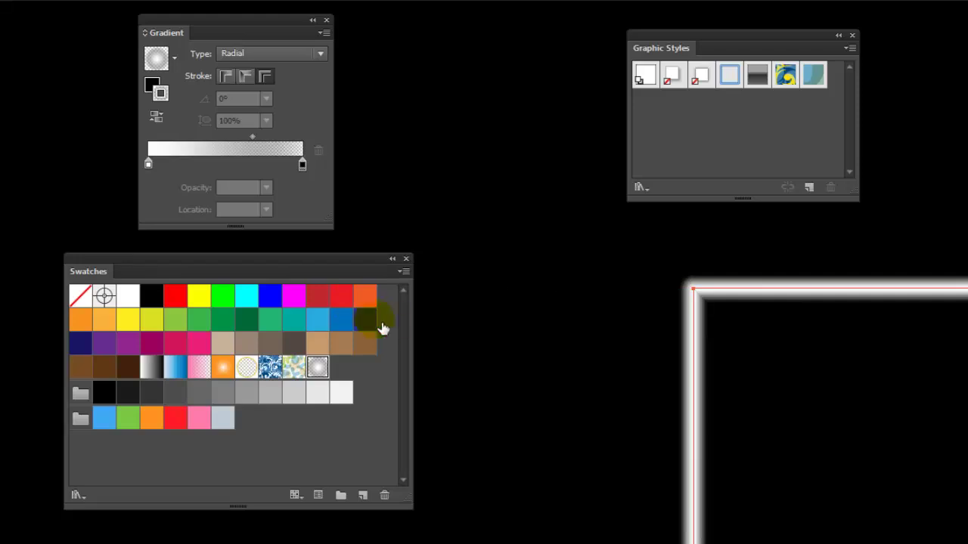
Recolor the gradient's white stop to yellow-green with R 146, G 255, B 0
click(292, 209)
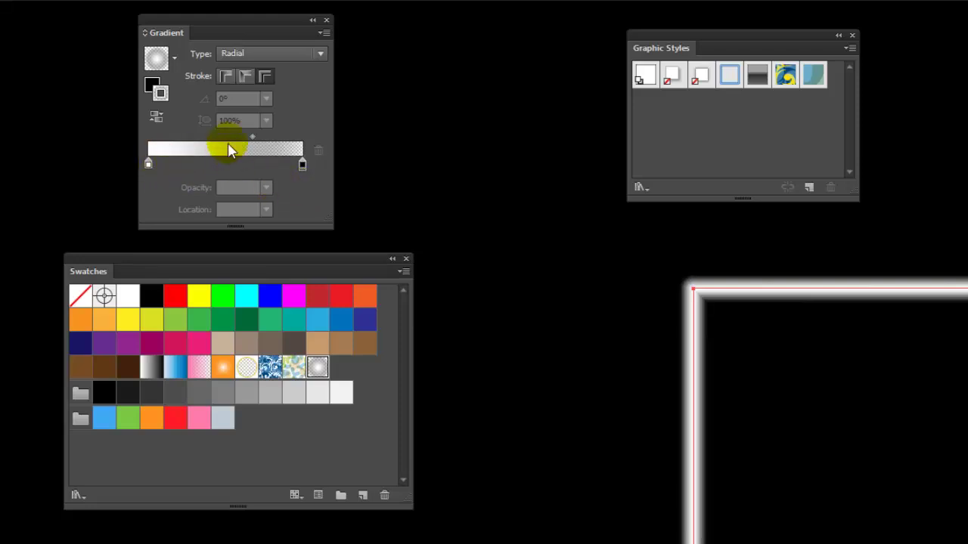
double_click(149, 164)
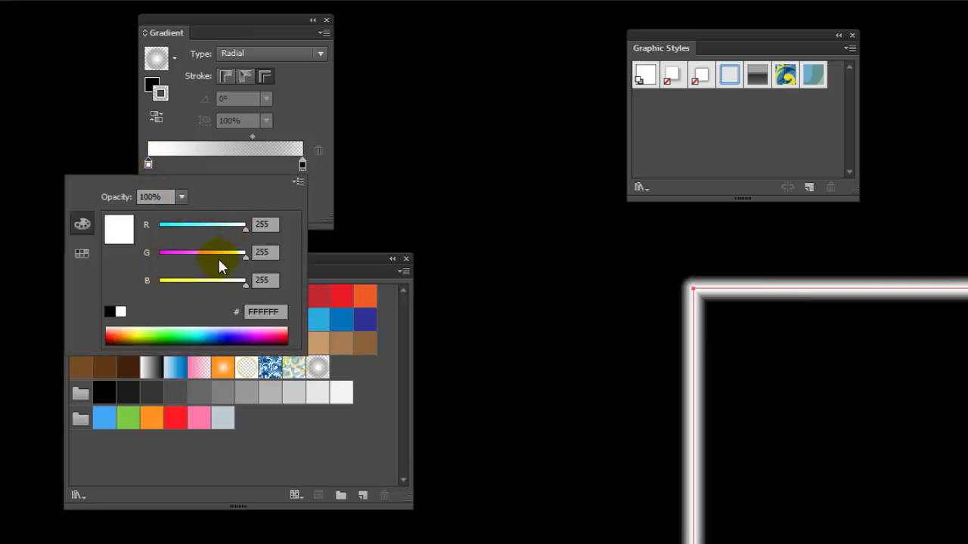
drag(244, 228, 159, 227)
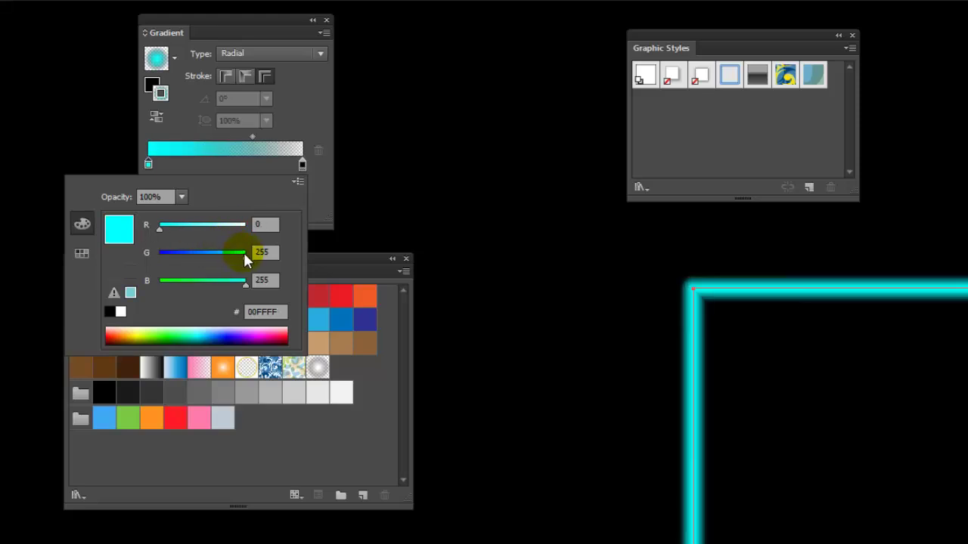
drag(238, 257, 153, 228)
drag(240, 282, 252, 256)
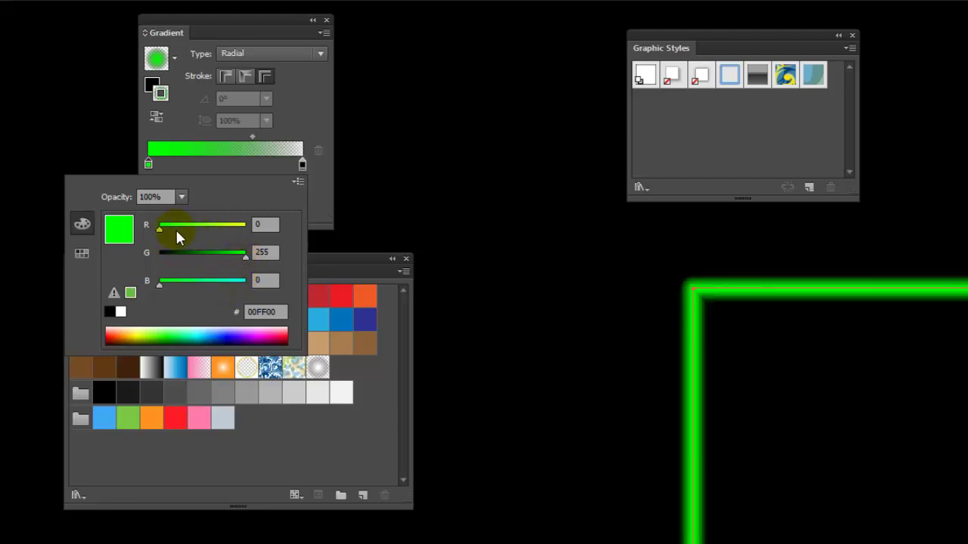
drag(159, 225, 208, 227)
mouse_move(161, 284)
mouse_down()
mouse_move(199, 284)
mouse_move(157, 286)
mouse_up()
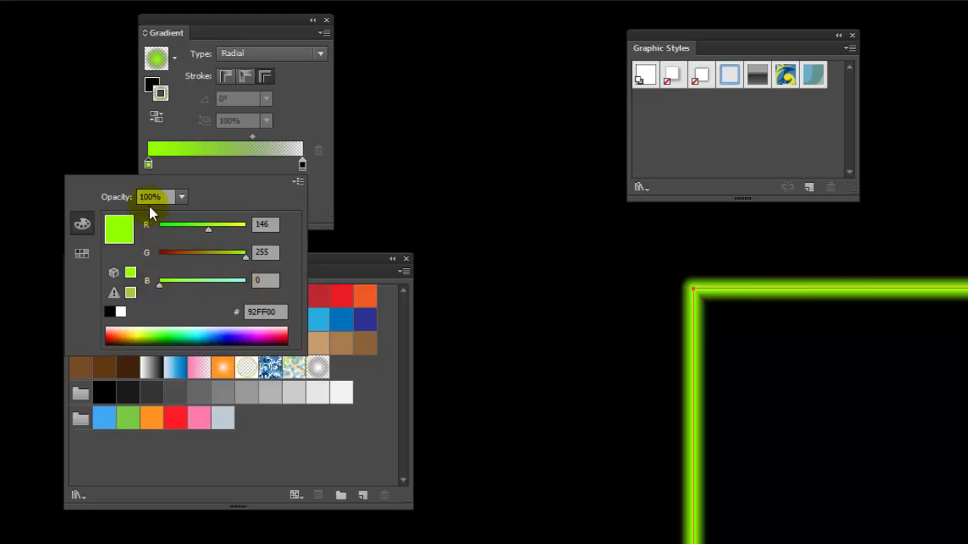
click(317, 196)
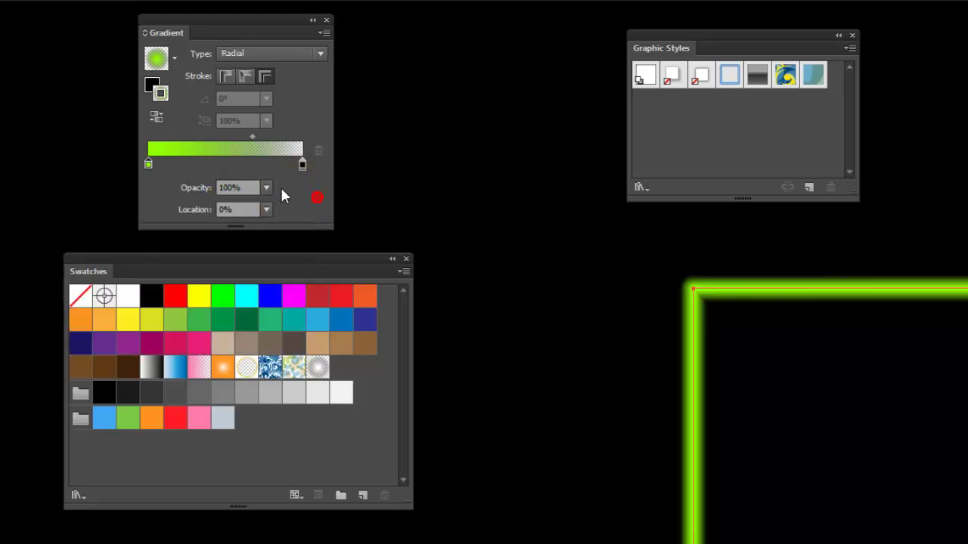
Save the green-to-transparent radial gradient as a new swatch named neon-green
click(362, 495)
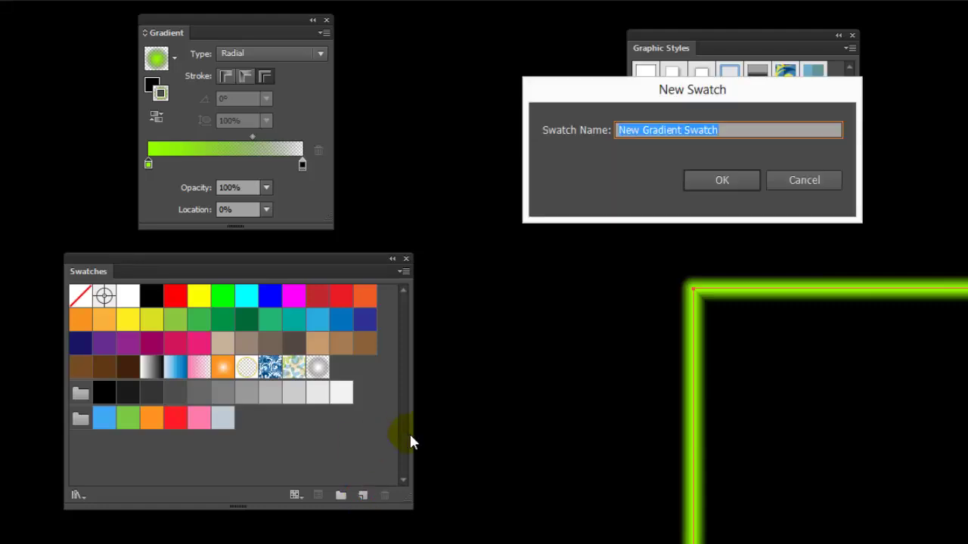
text(neon-)
text(fr)
key(BackSpace)
key(BackSpace)
text(green)
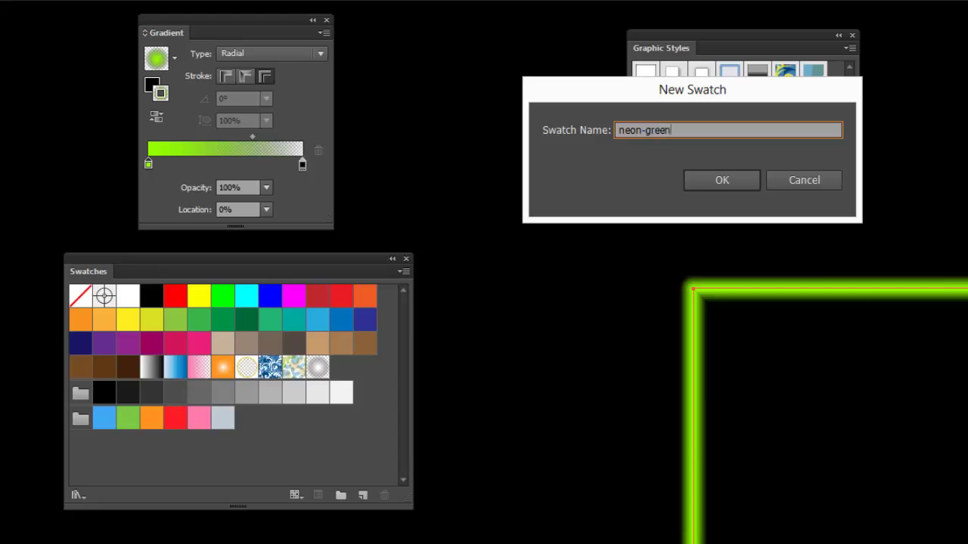
key(Return)
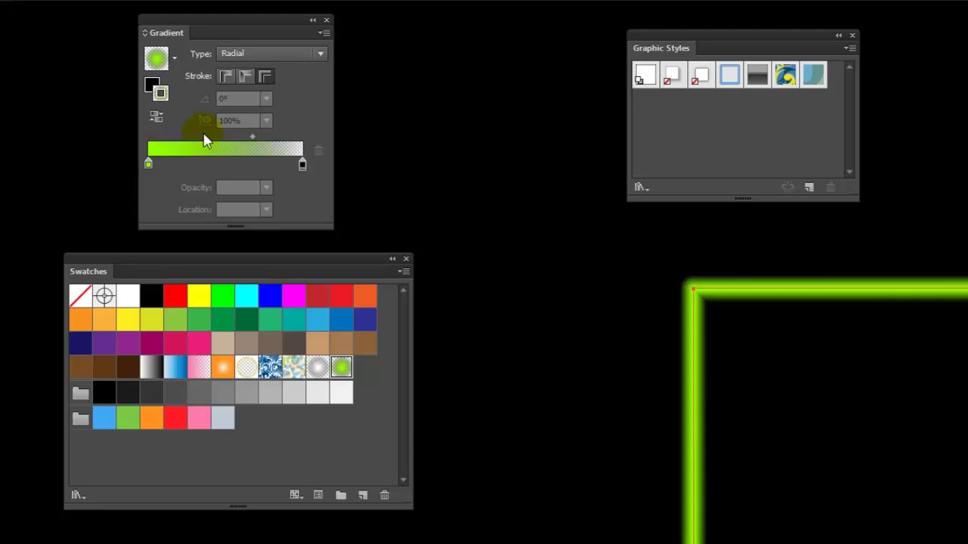
Recolor the gradient's green stop to red with R 174, G 0, B 0
double_click(151, 164)
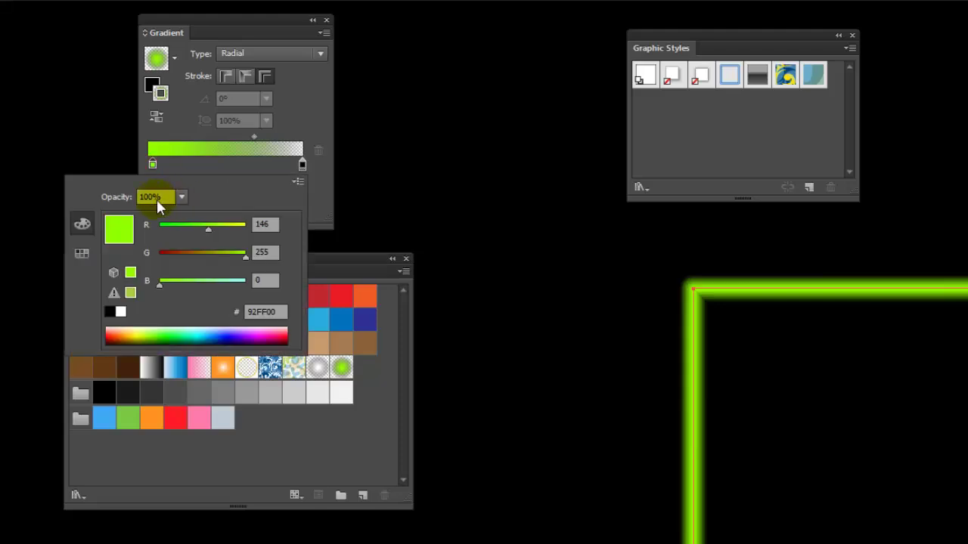
drag(242, 257, 109, 254)
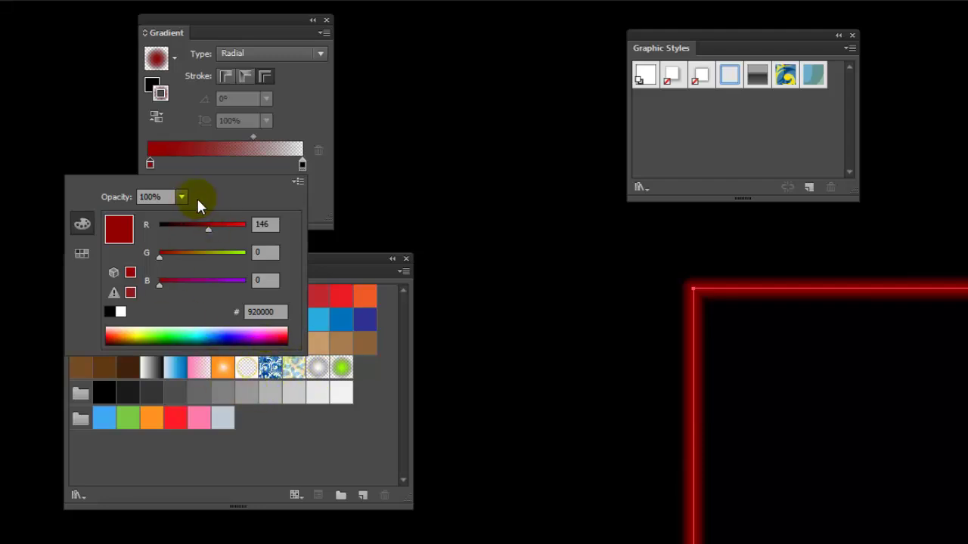
drag(206, 228, 219, 225)
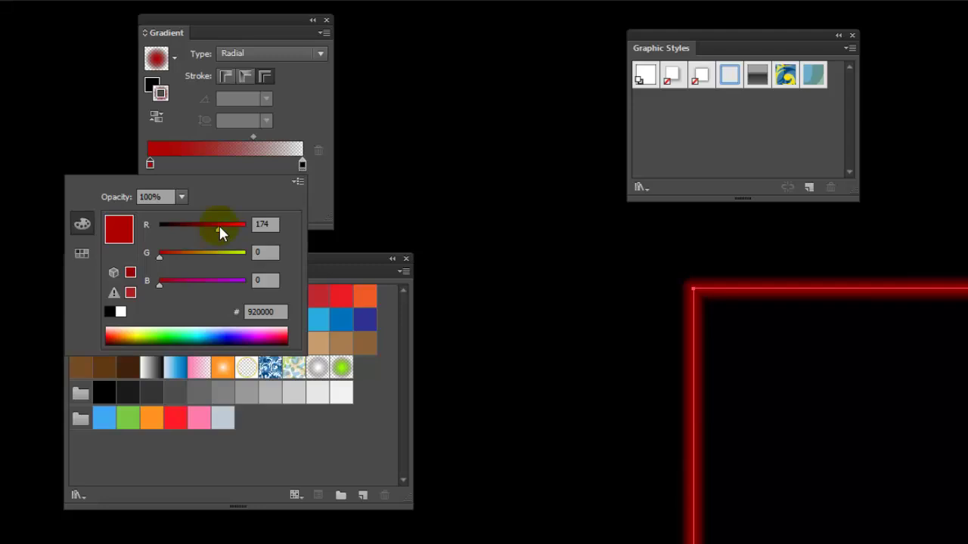
click(329, 202)
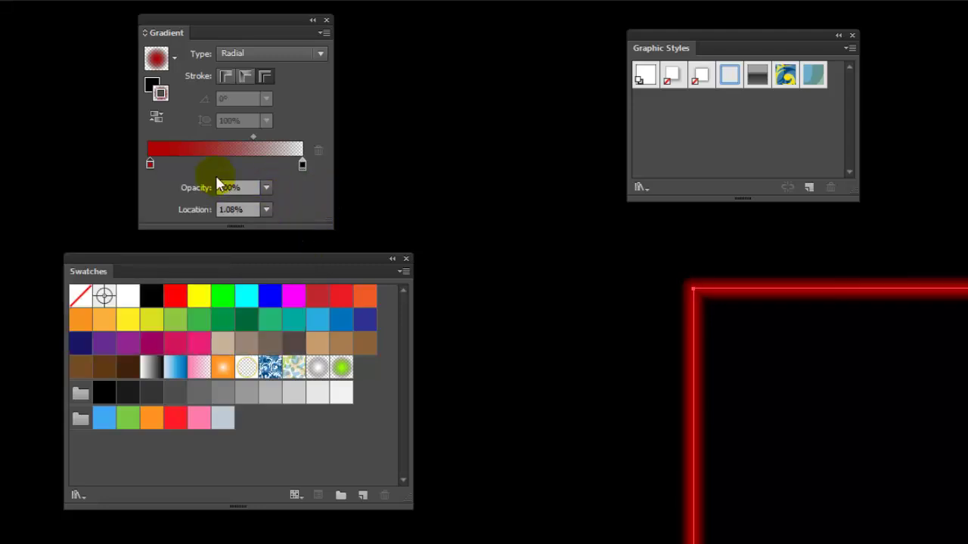
Save the red-to-transparent radial gradient as a new swatch named neon-red
drag(157, 58, 155, 213)
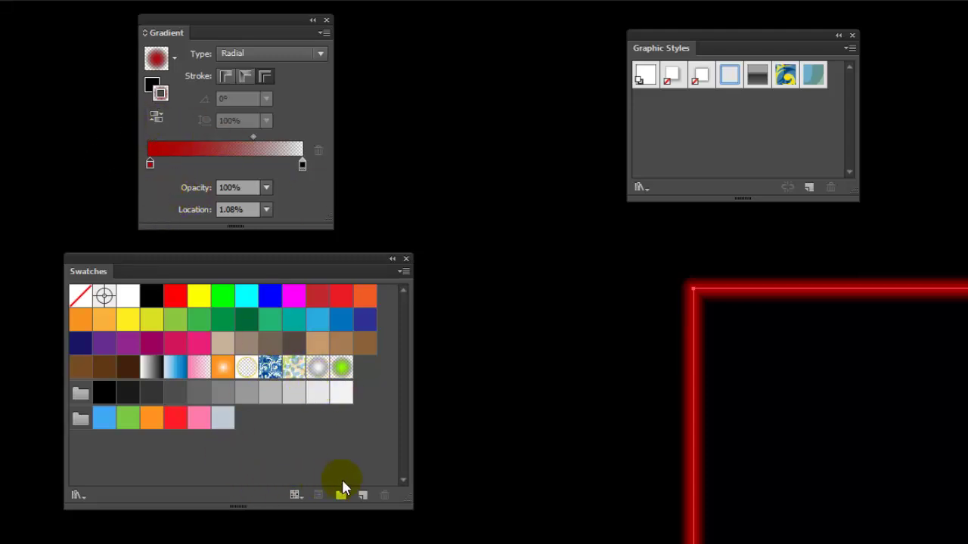
click(364, 493)
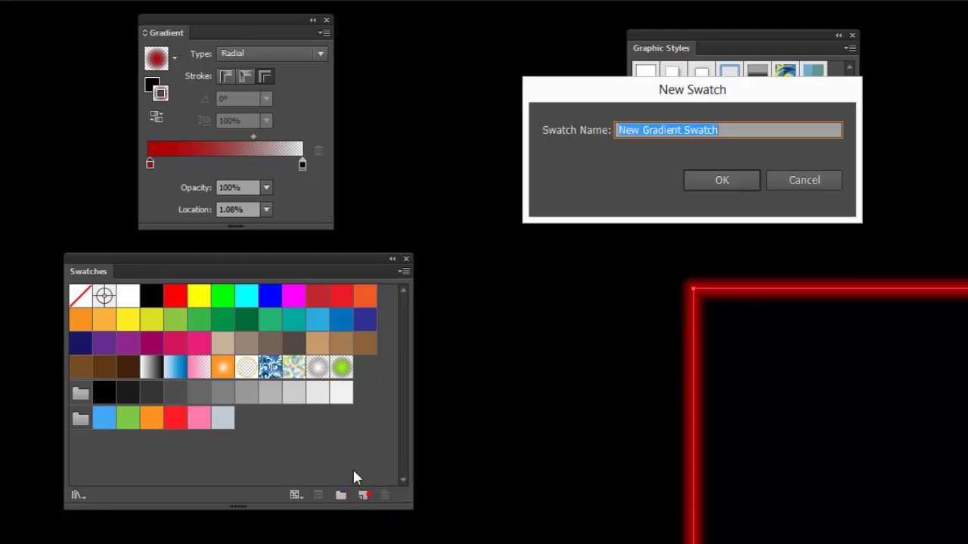
text(neon-red)
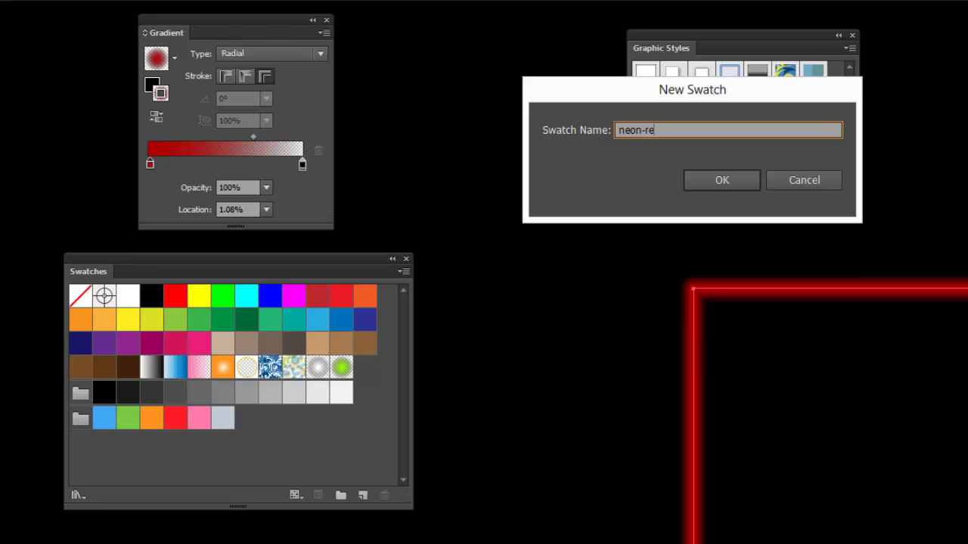
key(Return)
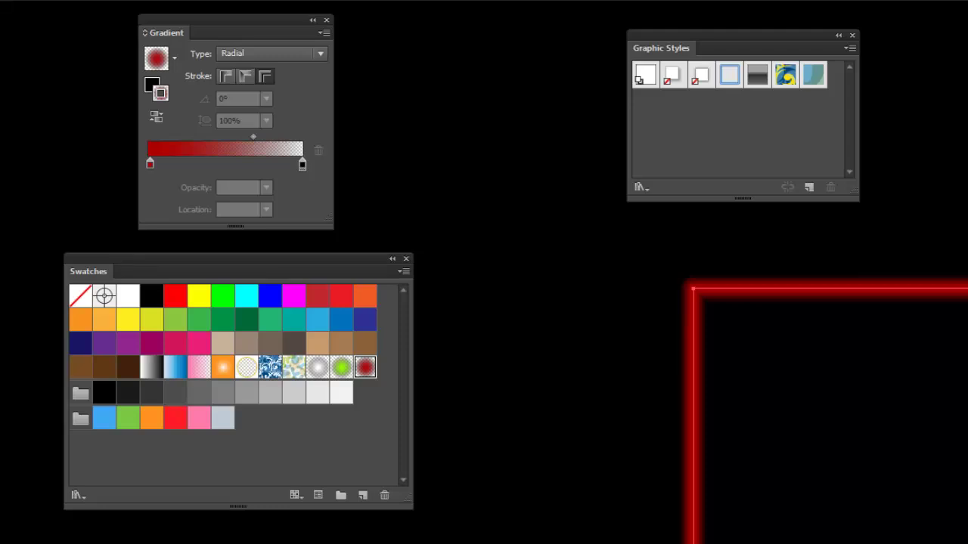
Target the rectangle path in Layer 2 and start adding an Outer Glow effect to its stroke
key(shift+F6)
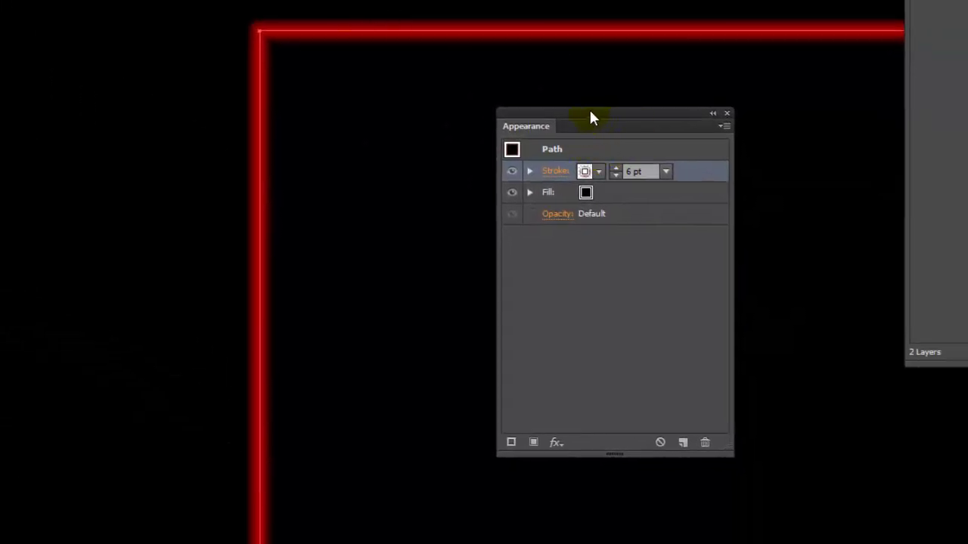
drag(600, 119, 515, 85)
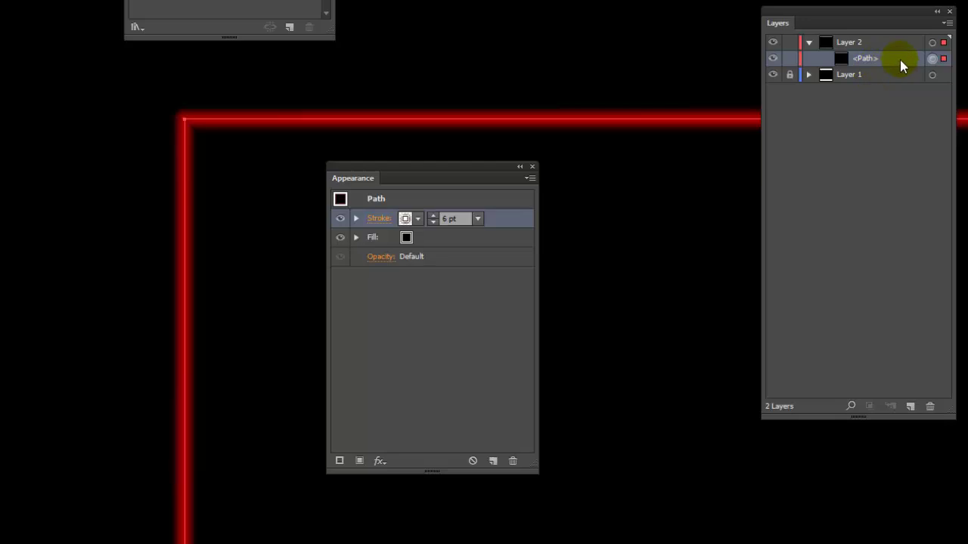
click(933, 58)
click(380, 461)
mouse_move(441, 184)
mouse_move(422, 218)
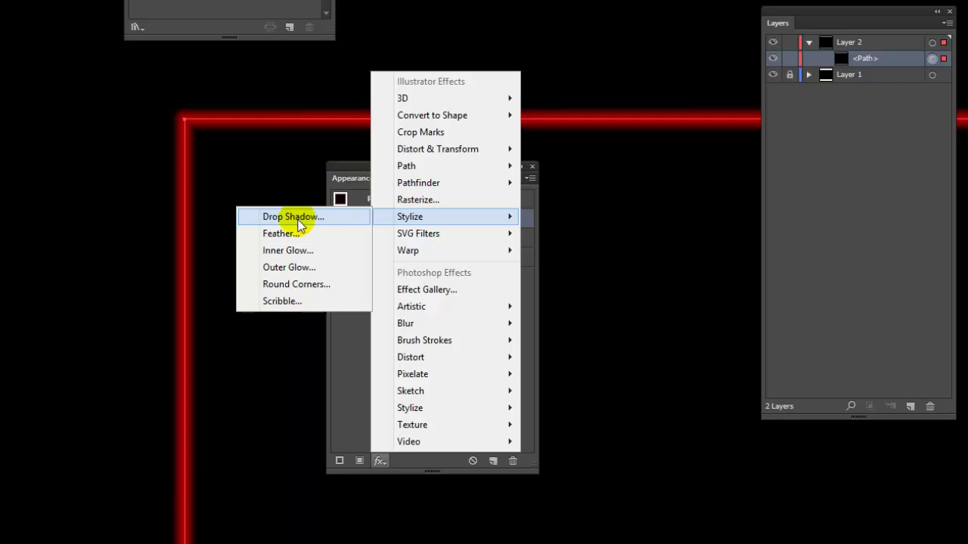
click(297, 269)
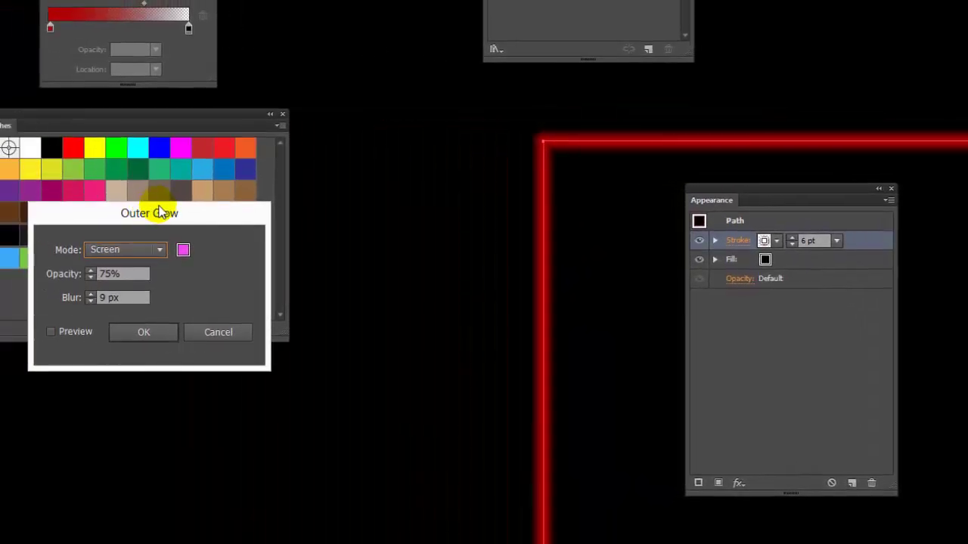
drag(27, 202, 261, 257)
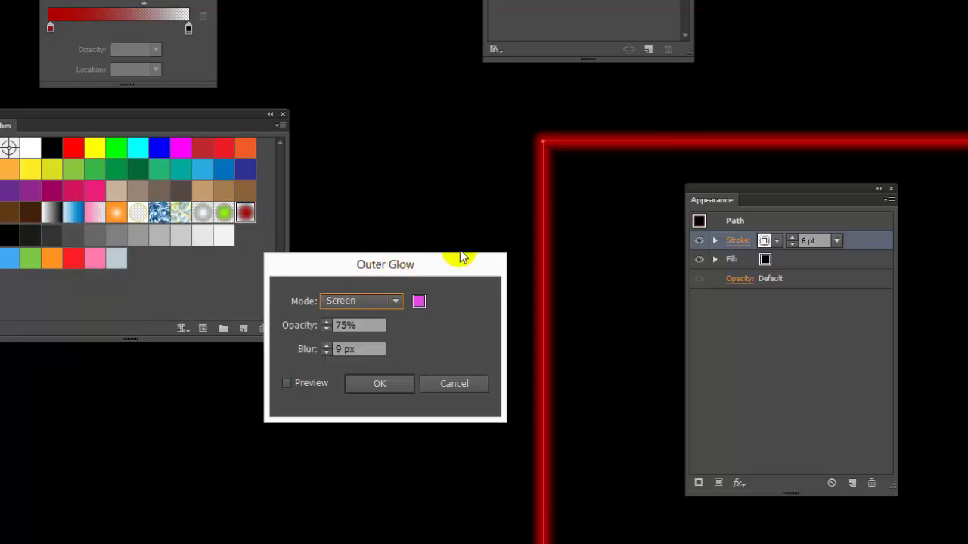
Set the Outer Glow color to bright red with hex F93841
click(419, 301)
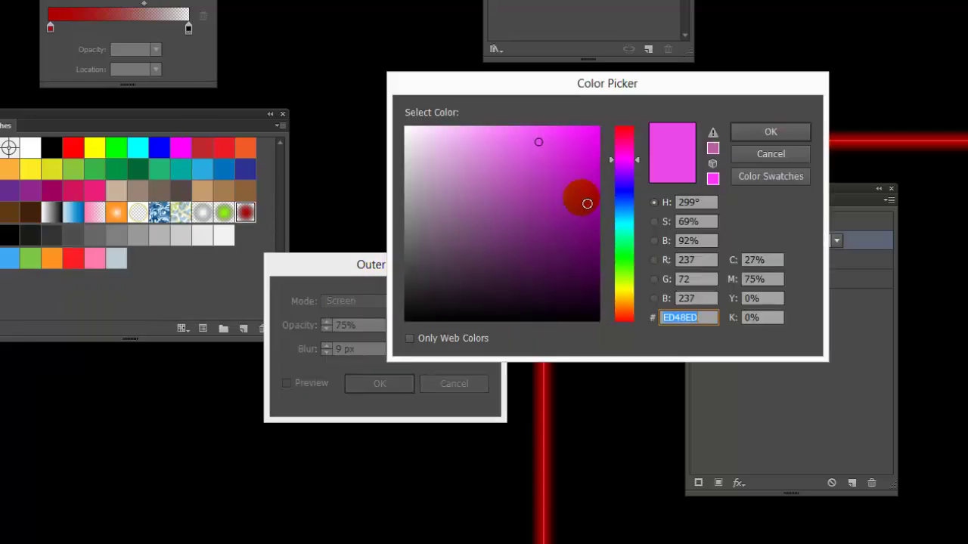
drag(614, 160, 614, 127)
mouse_move(539, 142)
mouse_down()
mouse_move(583, 134)
mouse_move(556, 131)
mouse_up()
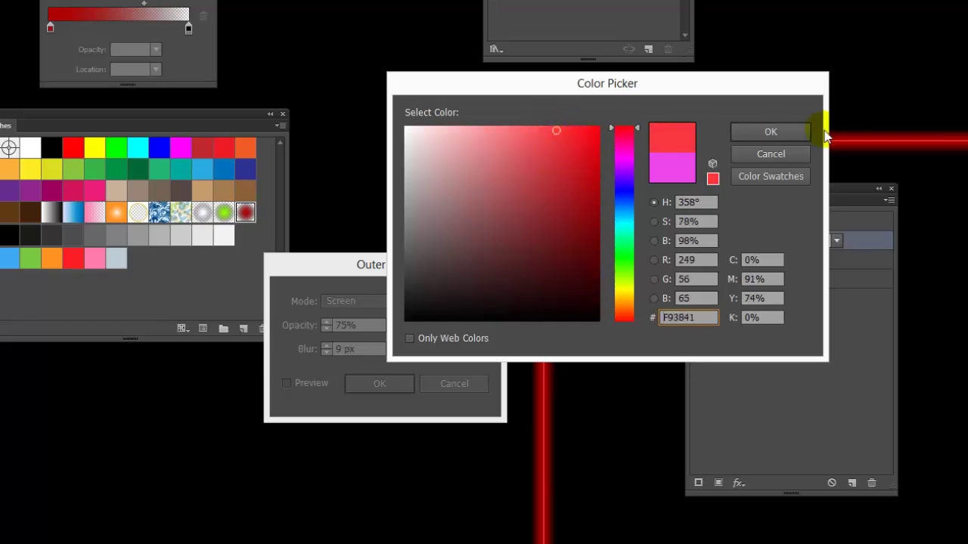
click(774, 132)
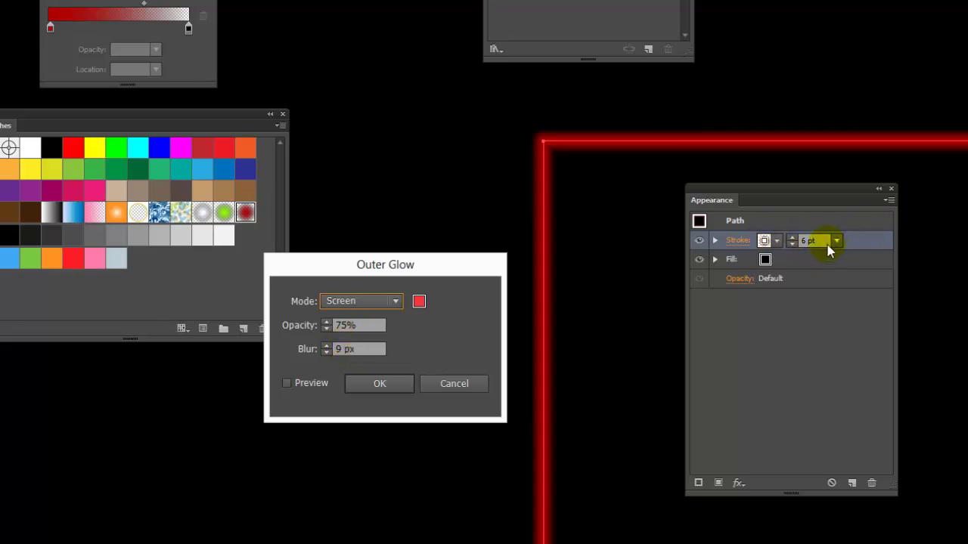
Set the Outer Glow blur to 6 px, preview it, and apply the effect
click(327, 354)
click(287, 384)
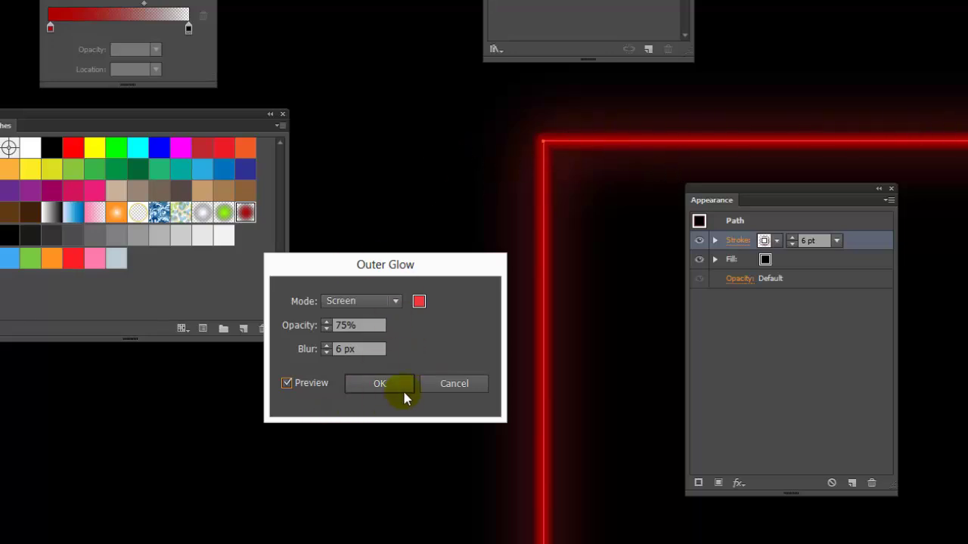
click(373, 382)
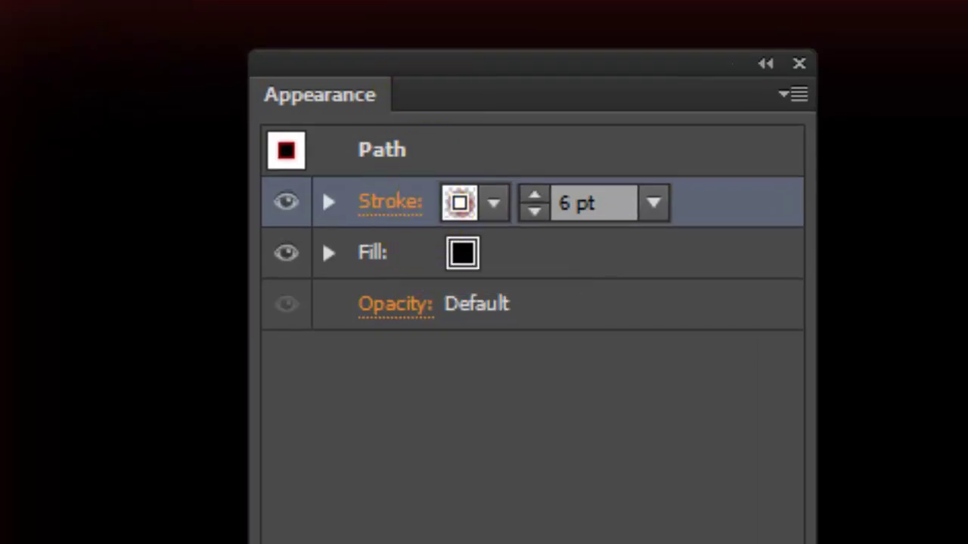
Examine the path's stroke and fill attributes to see which one carries the Outer Glow effect
click(330, 255)
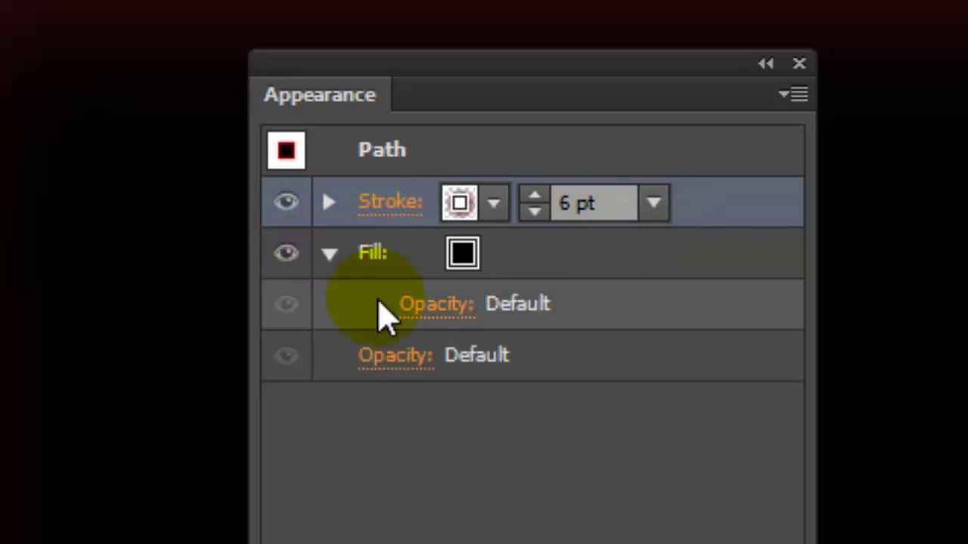
click(331, 255)
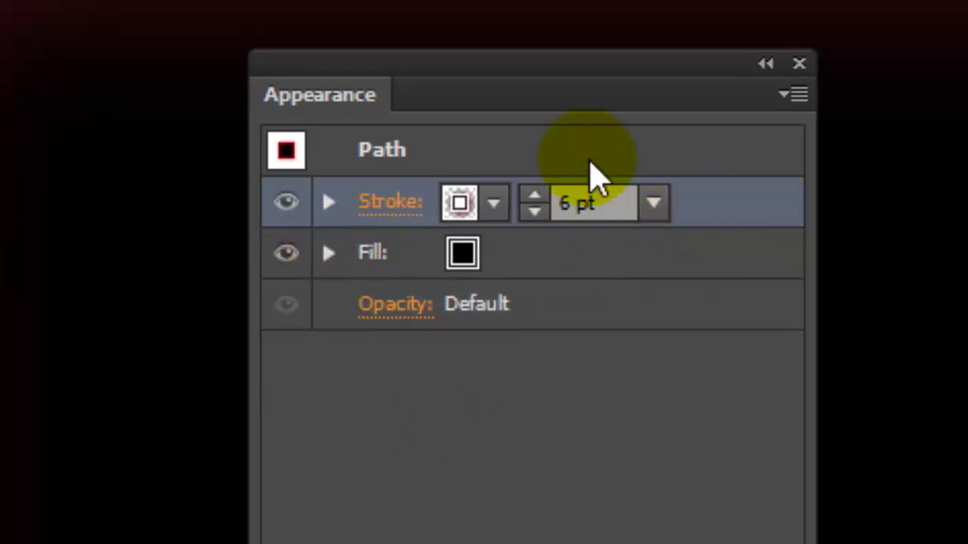
click(513, 148)
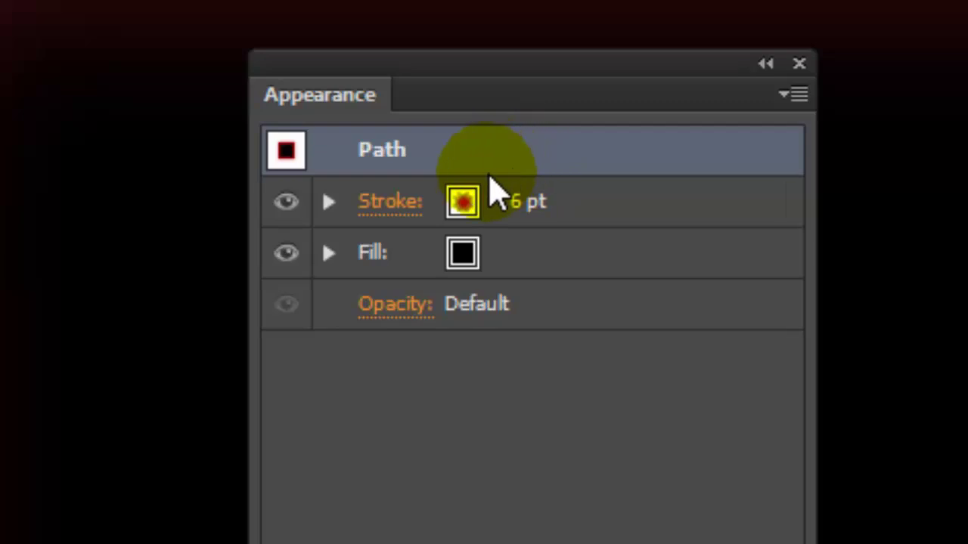
click(328, 202)
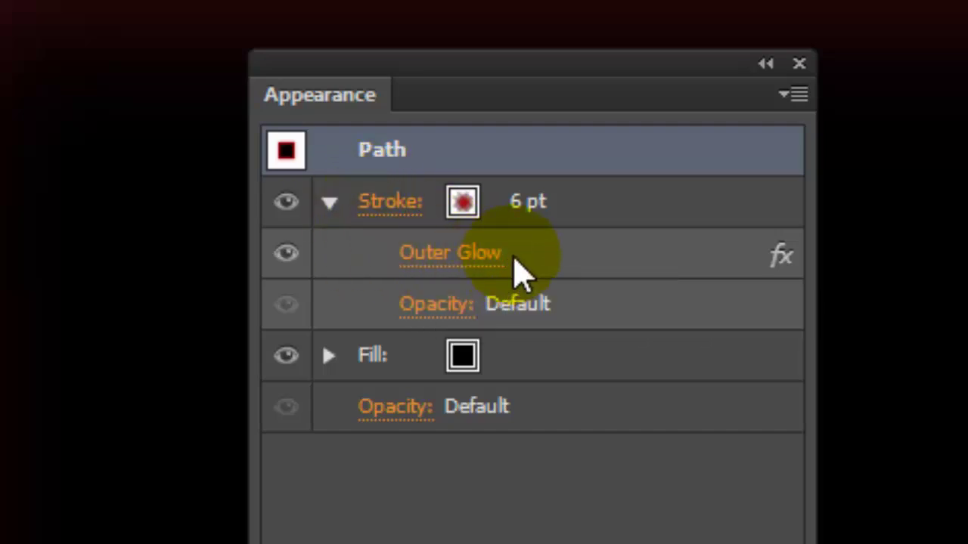
click(604, 264)
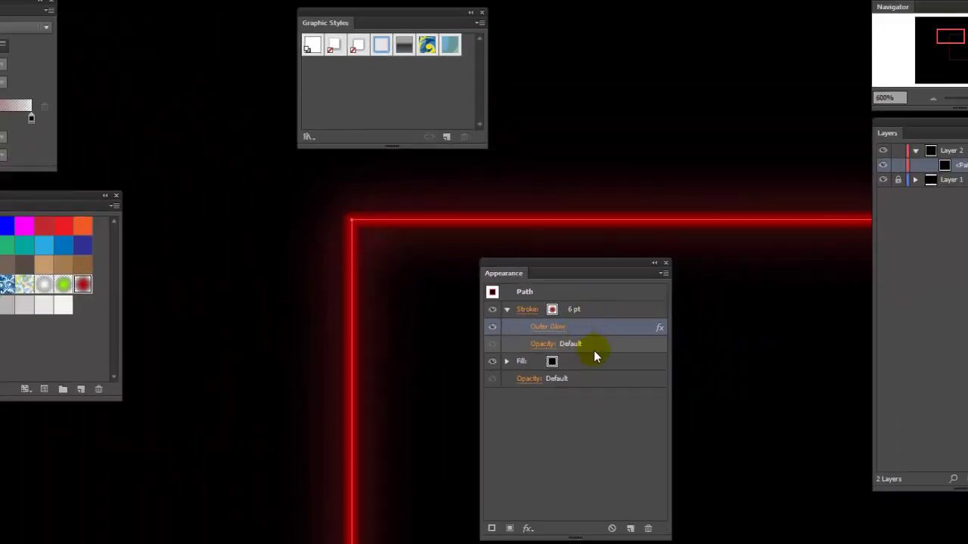
click(507, 361)
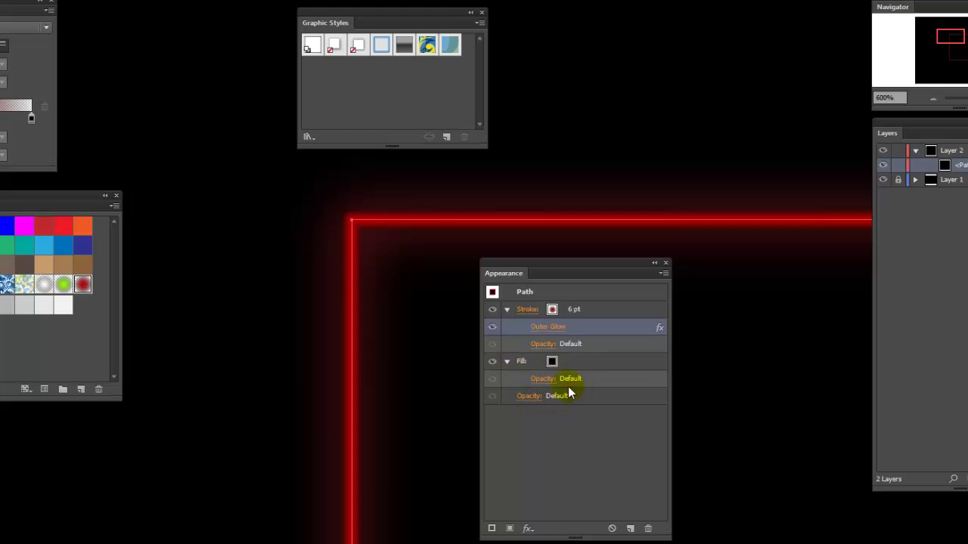
click(506, 362)
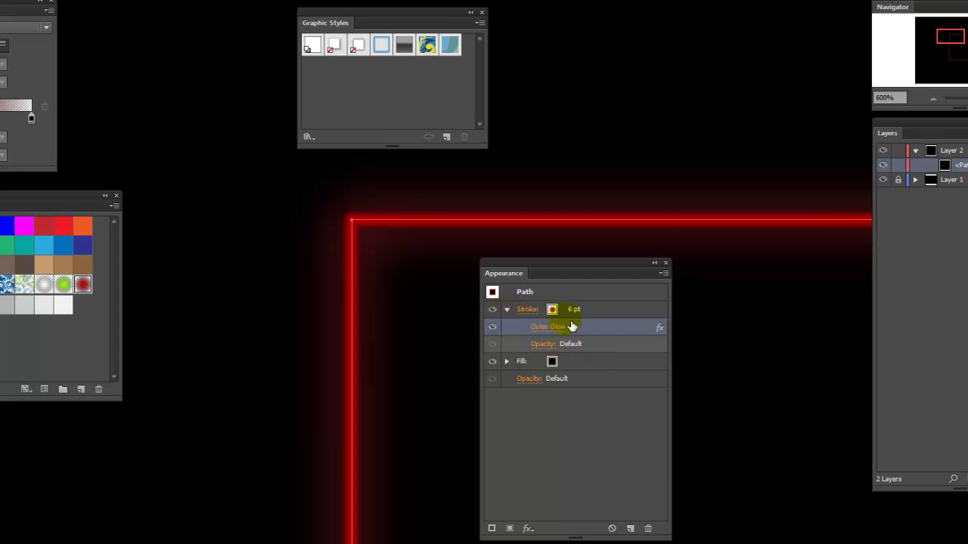
click(507, 309)
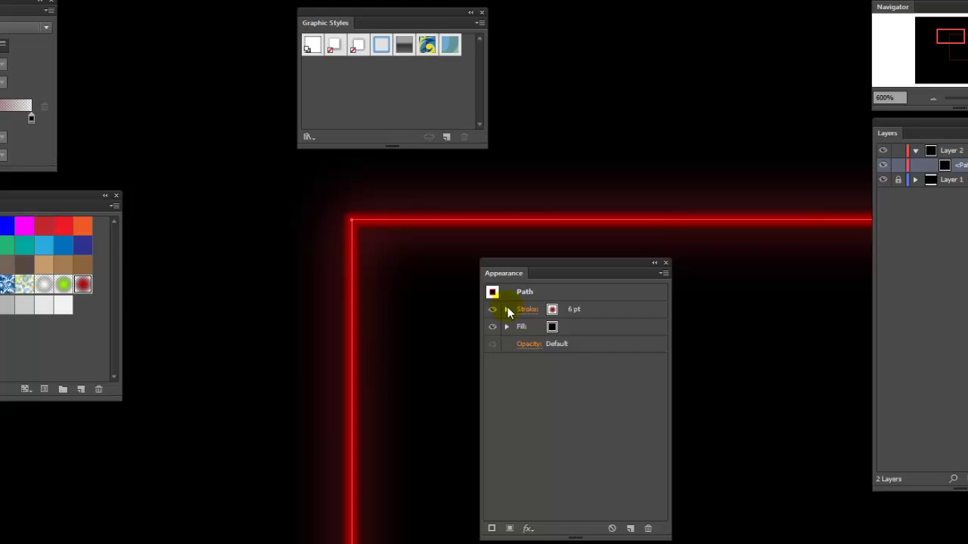
click(508, 309)
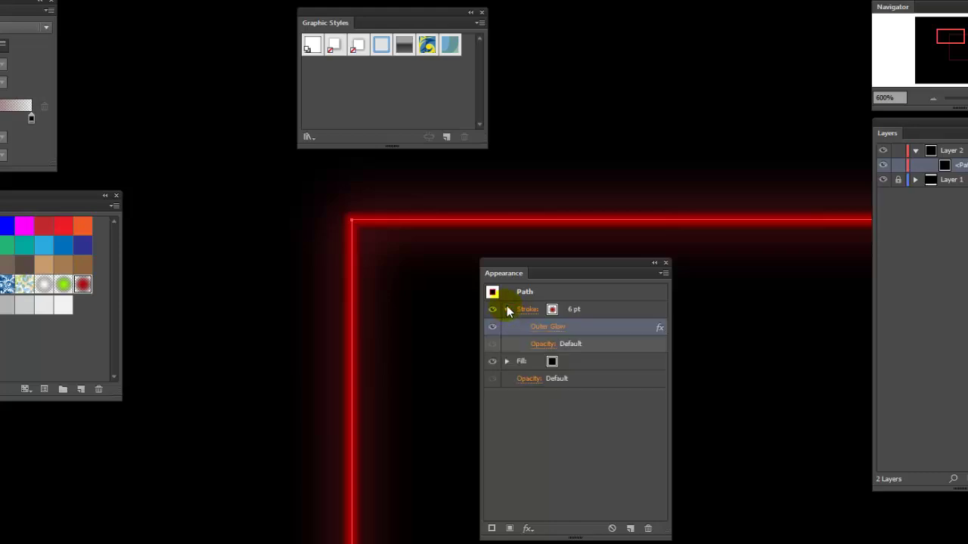
click(506, 362)
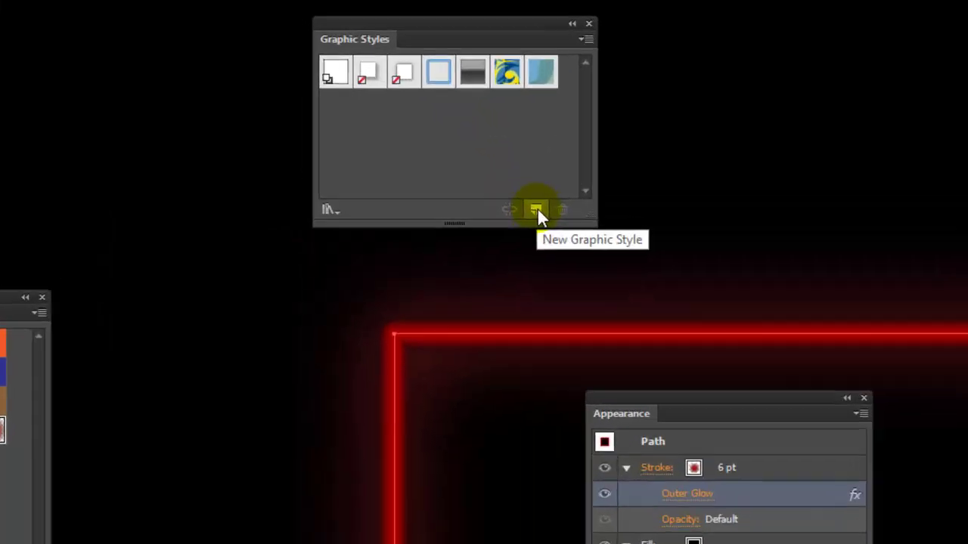
Save the black-filled red glow appearance as a new graphic style, and set the path's fill to None
click(447, 138)
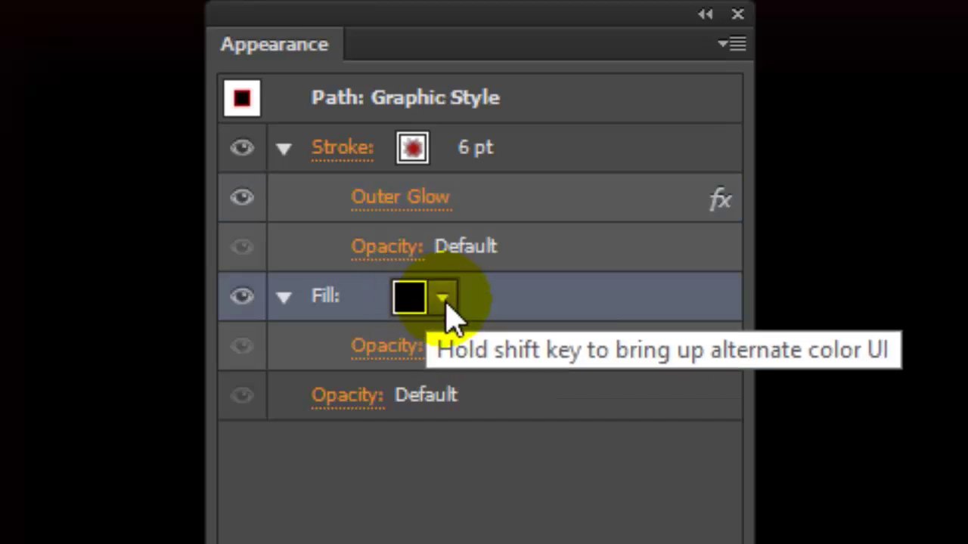
click(445, 299)
click(136, 355)
click(419, 304)
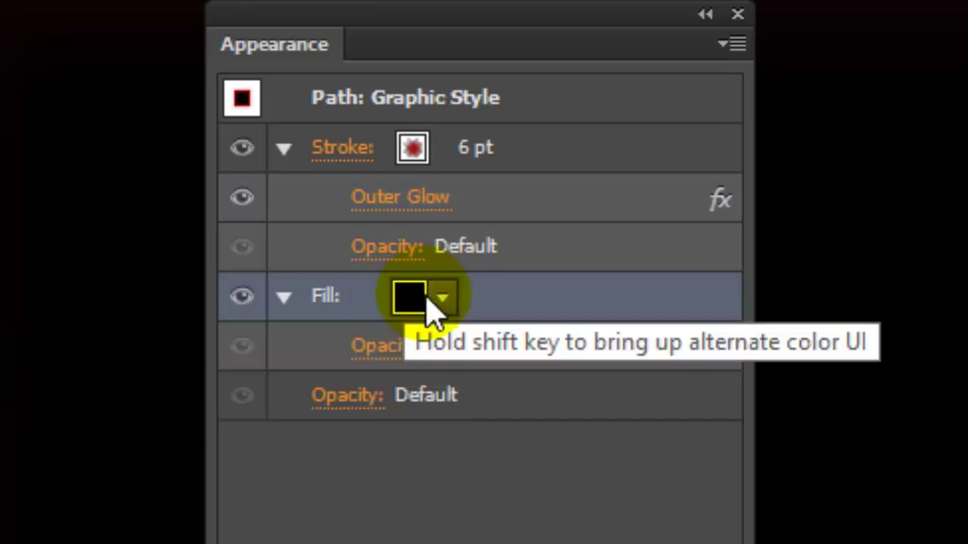
click(47, 372)
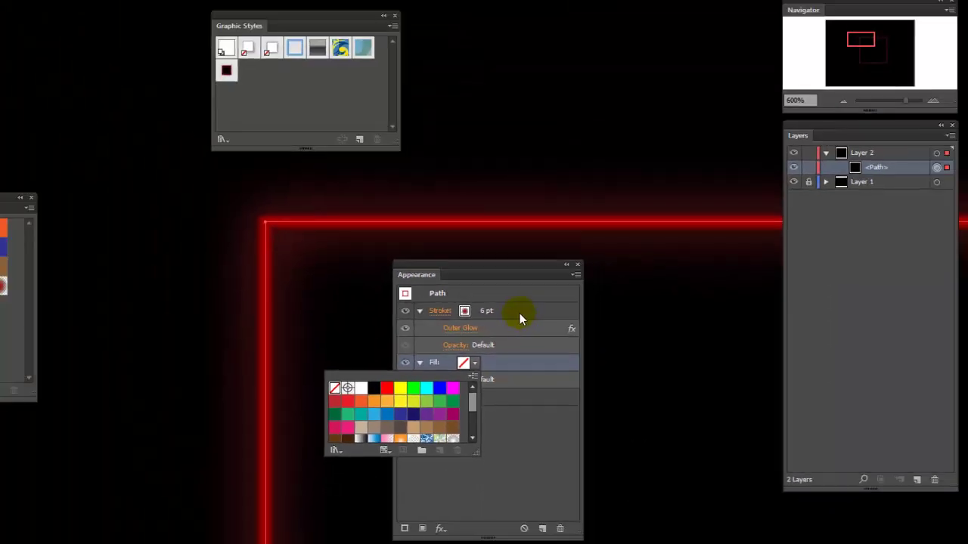
click(551, 350)
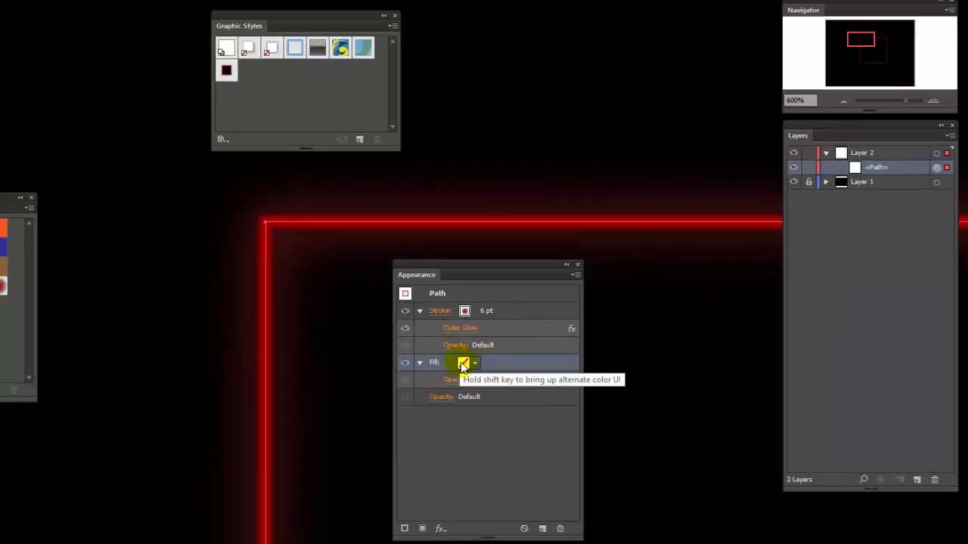
Save the unfilled red glow appearance as another new graphic style
click(361, 141)
click(249, 71)
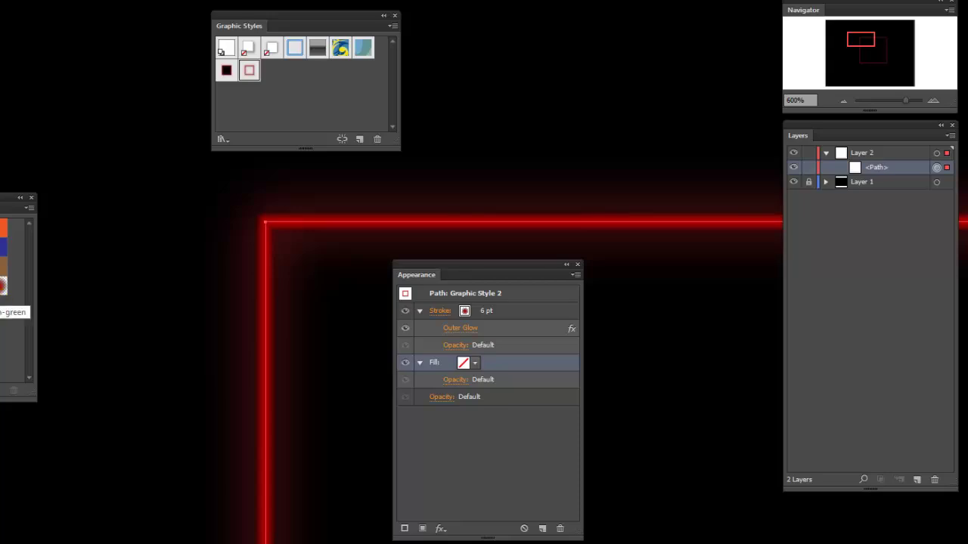
Apply the neon-green swatch to the path's stroke and recolor its Outer Glow to bright green with hex 75F739
click(498, 310)
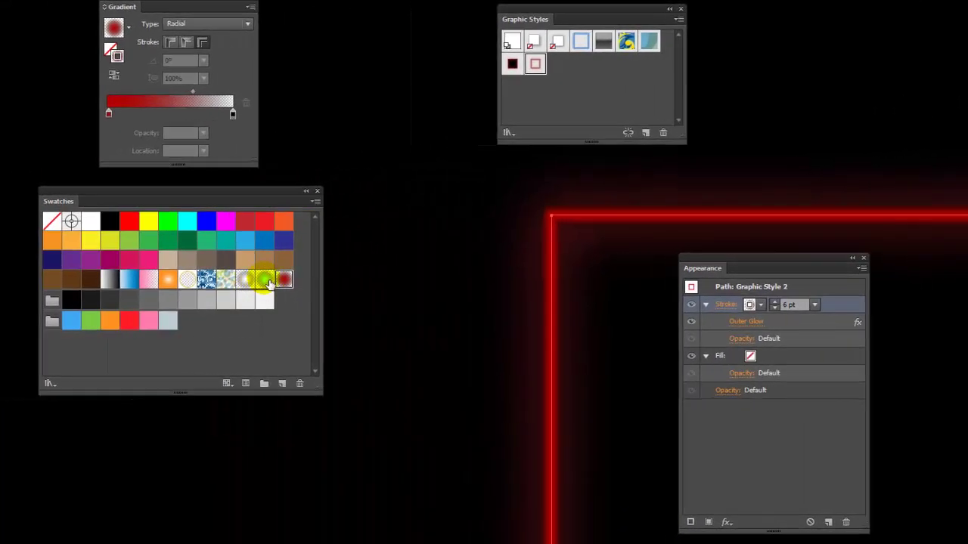
click(268, 282)
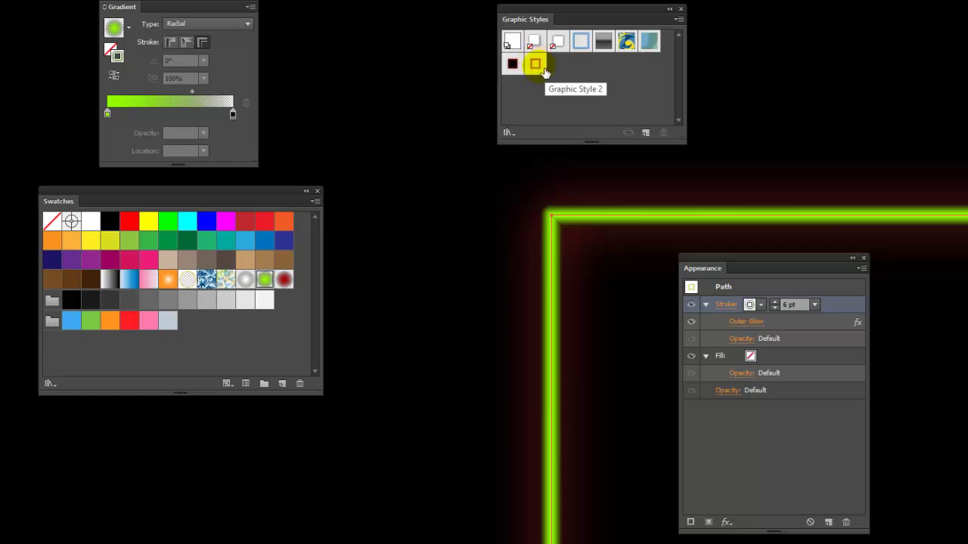
click(753, 327)
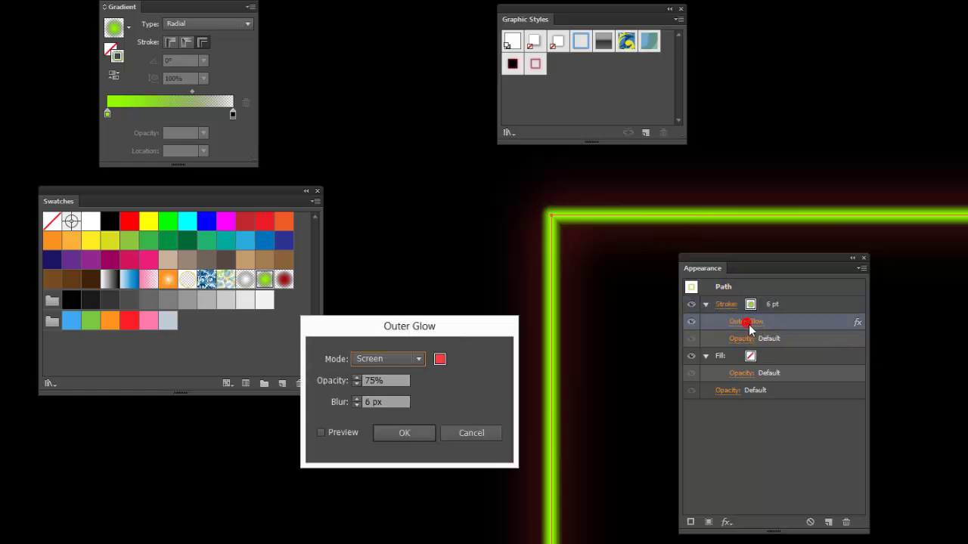
click(440, 360)
click(619, 333)
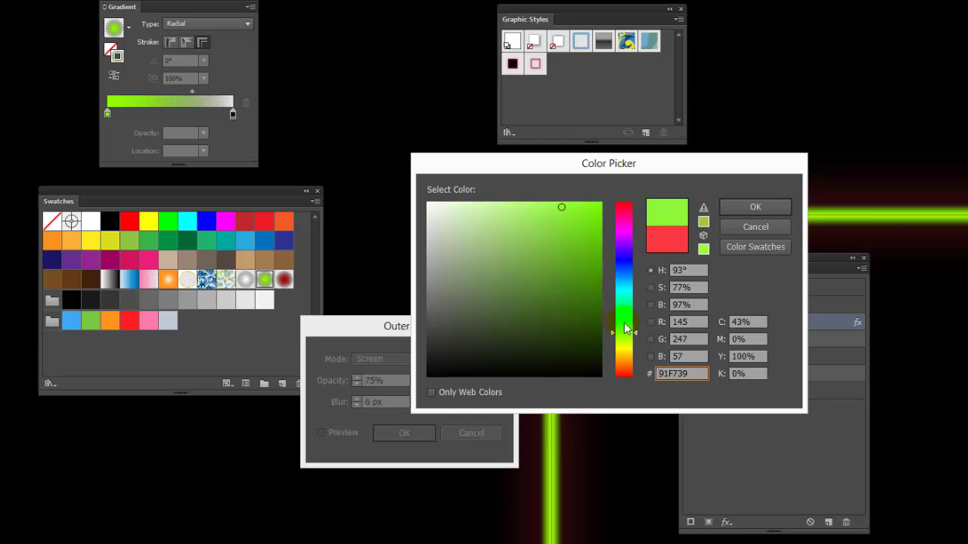
mouse_move(623, 322)
mouse_down()
mouse_move(624, 312)
mouse_move(627, 329)
mouse_up()
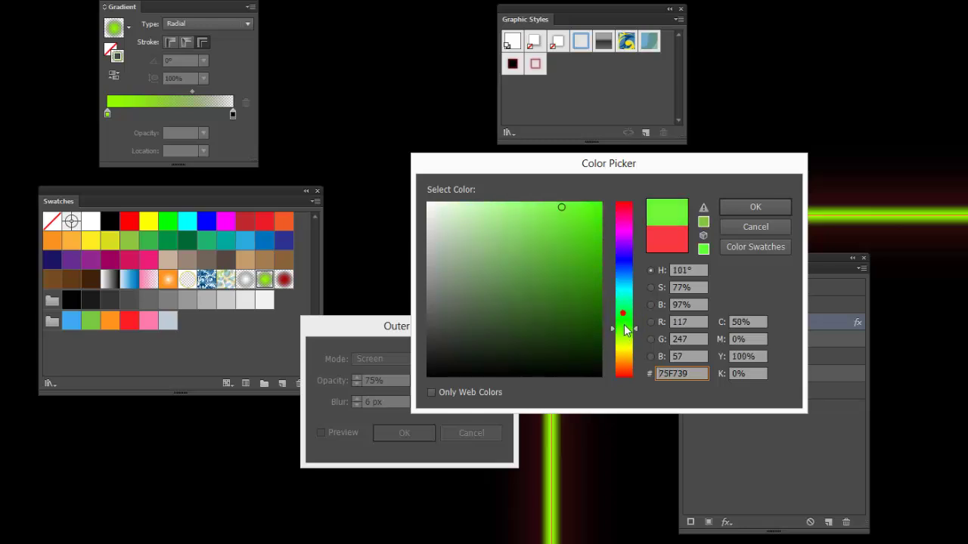
click(763, 221)
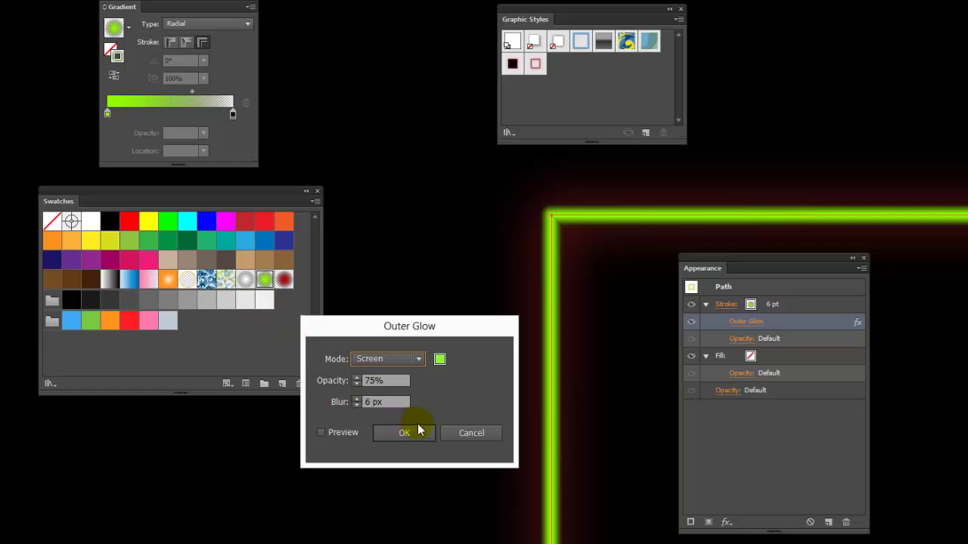
click(408, 432)
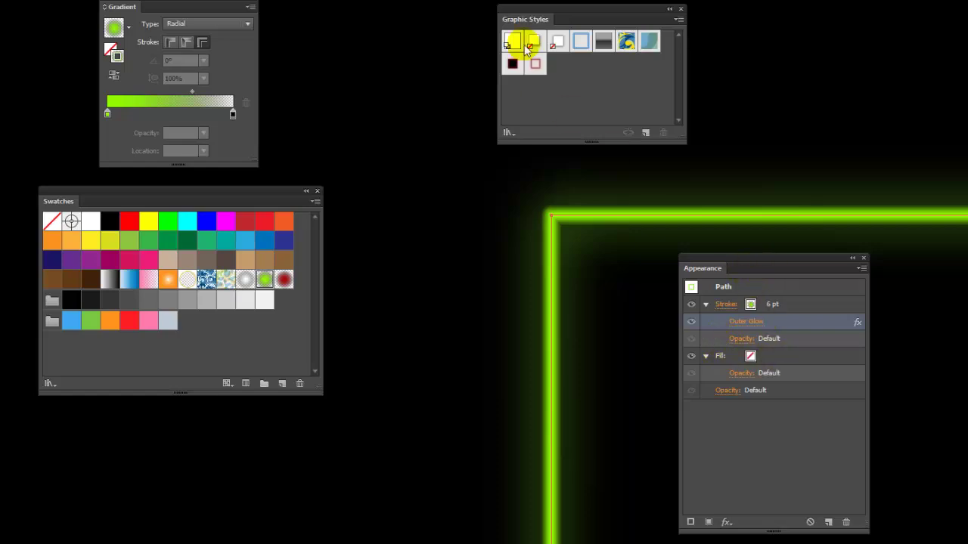
Save the unfilled green glow appearance as a new graphic style and select it
click(644, 132)
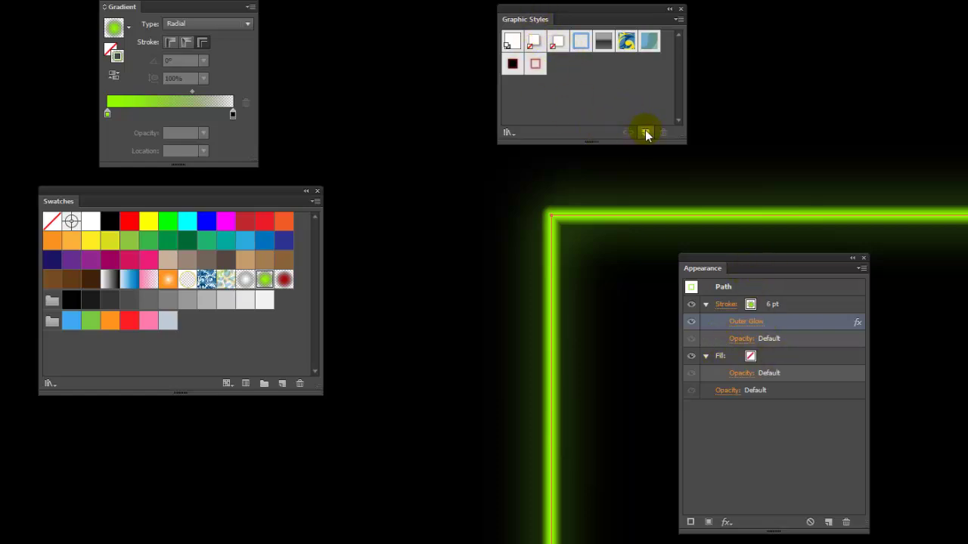
click(559, 67)
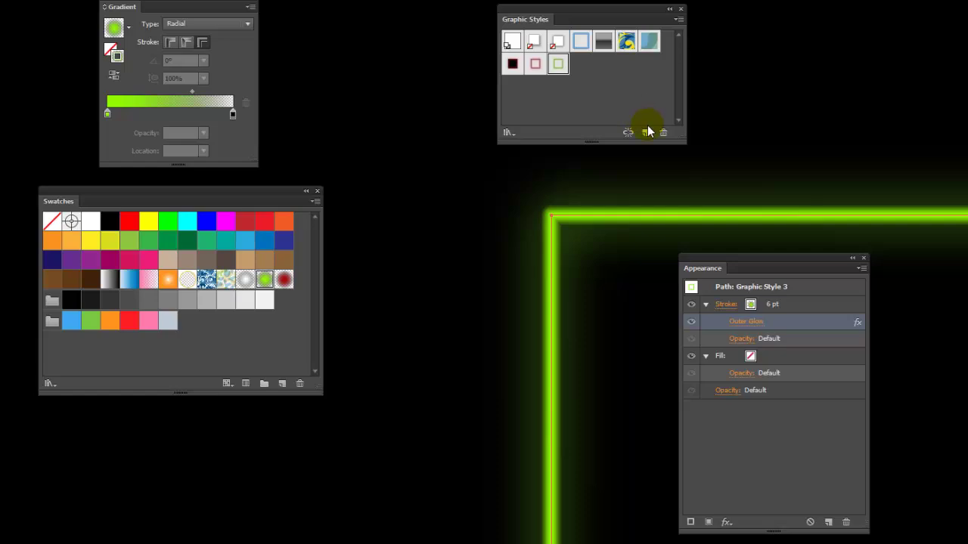
click(558, 64)
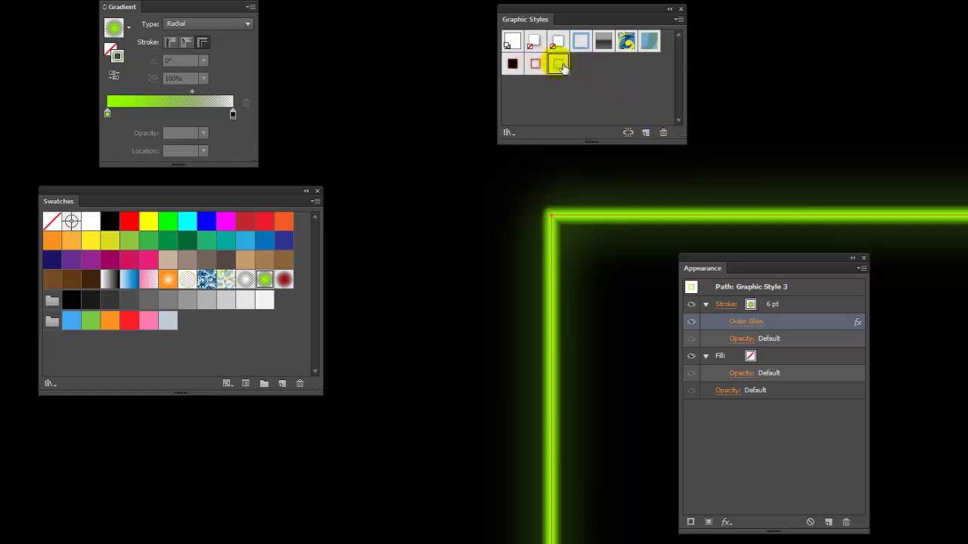
Rename the new green graphic style as neon-green
double_click(564, 65)
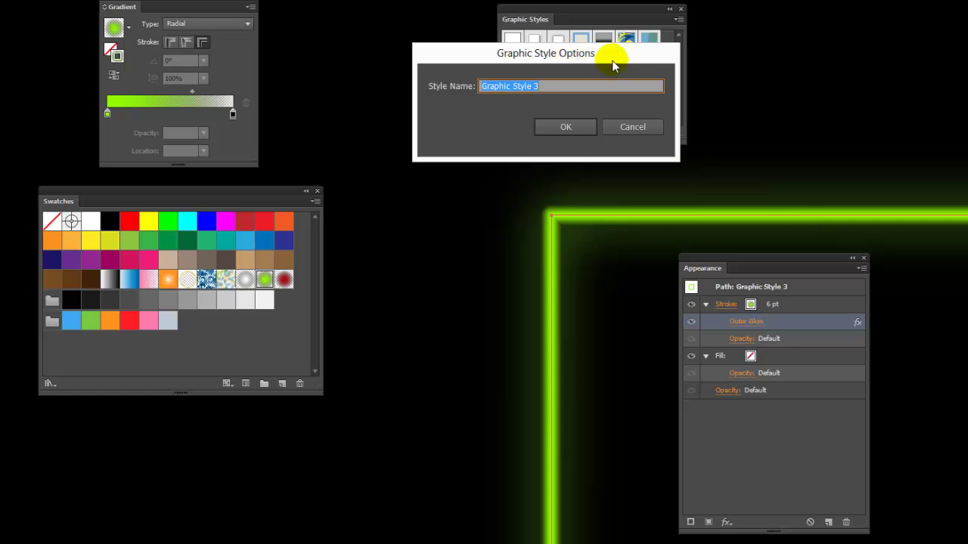
text(neon-)
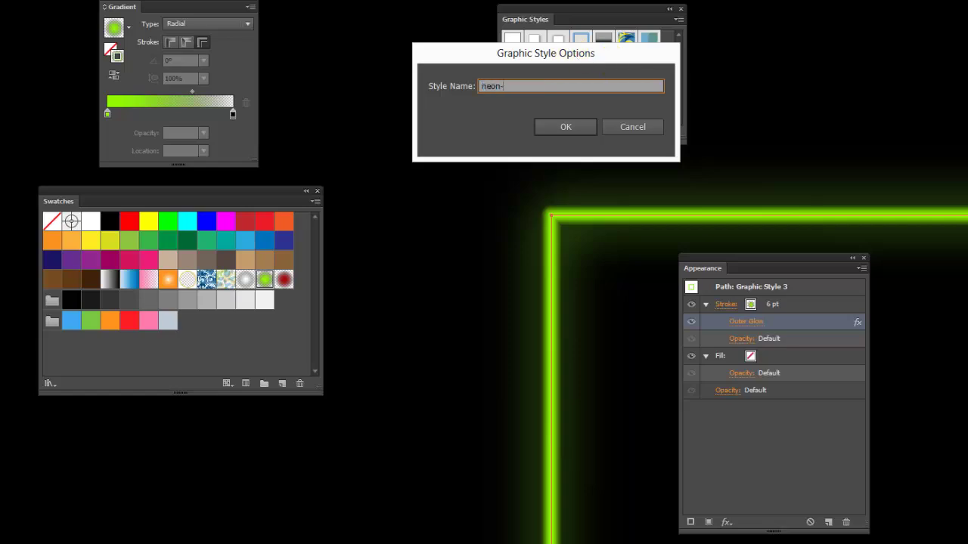
text(green)
key(Return)
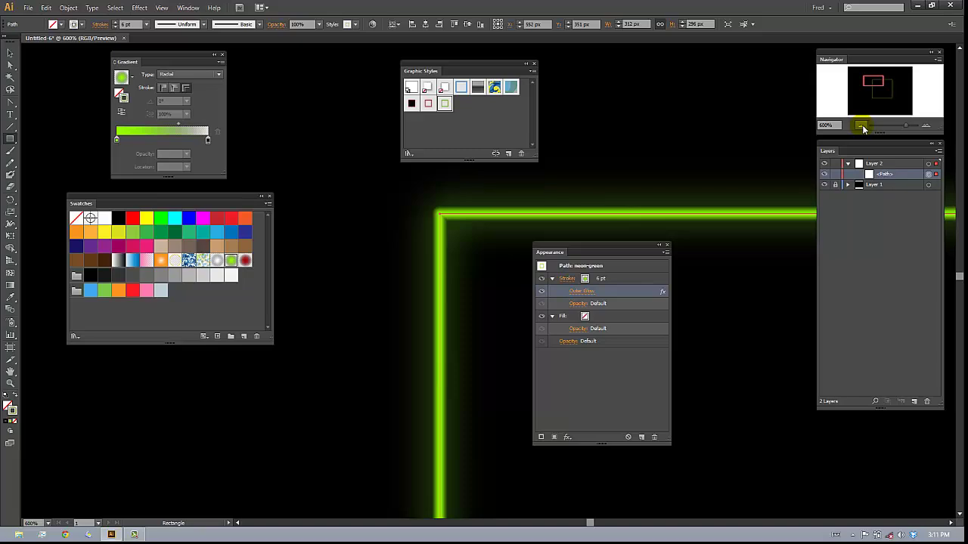
Show the whole neon rectangle at 150% zoom and move the Appearance and Graphic Styles panels clear of it
click(860, 125)
click(861, 126)
click(860, 126)
click(861, 125)
drag(858, 98, 872, 100)
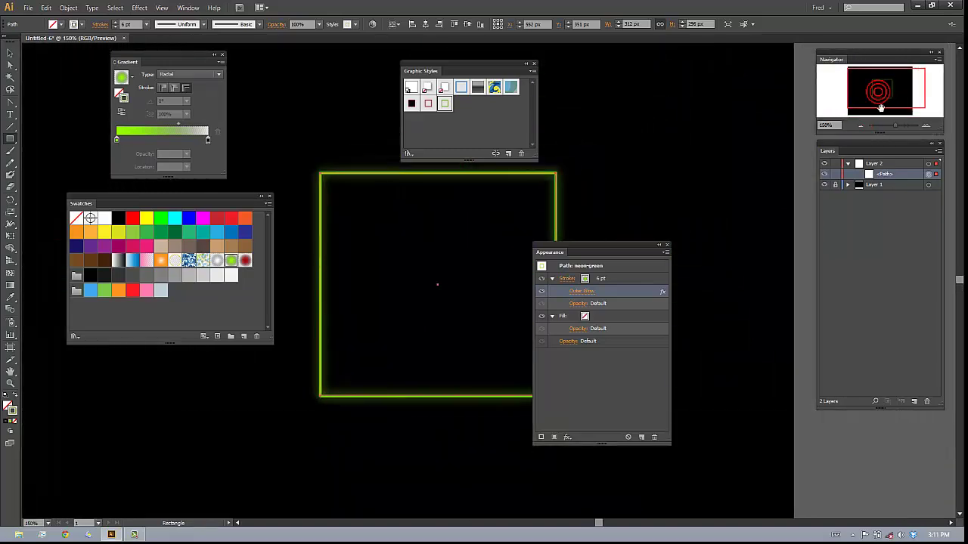
click(860, 126)
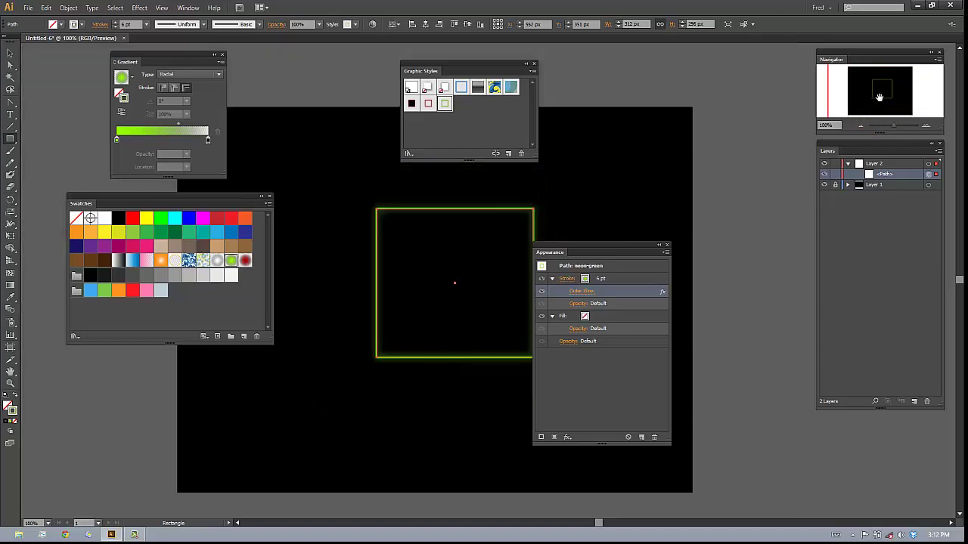
click(925, 125)
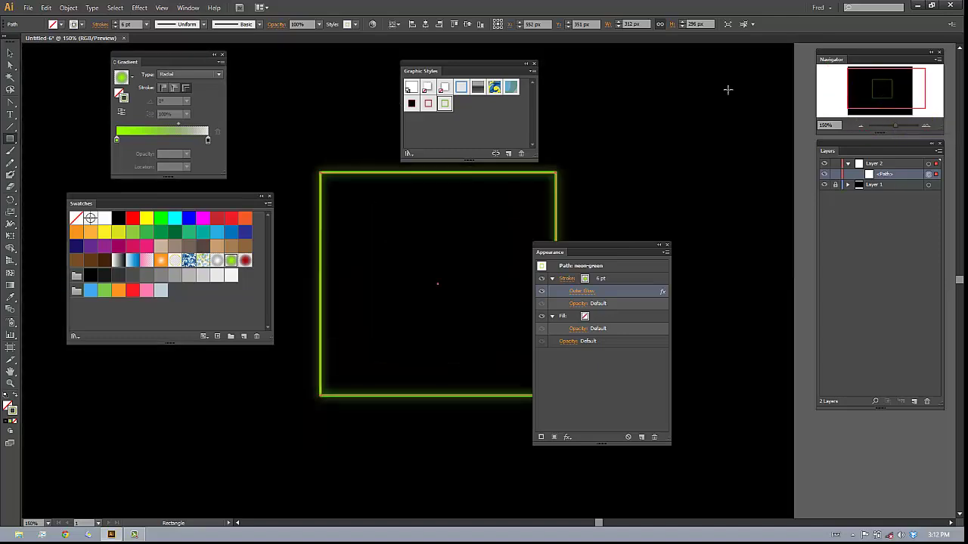
drag(584, 249, 702, 240)
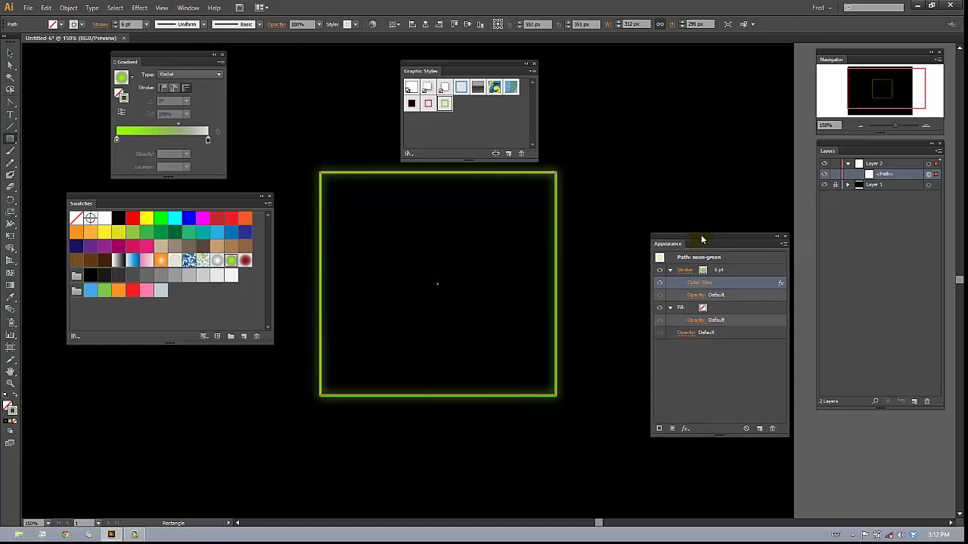
drag(482, 68, 714, 70)
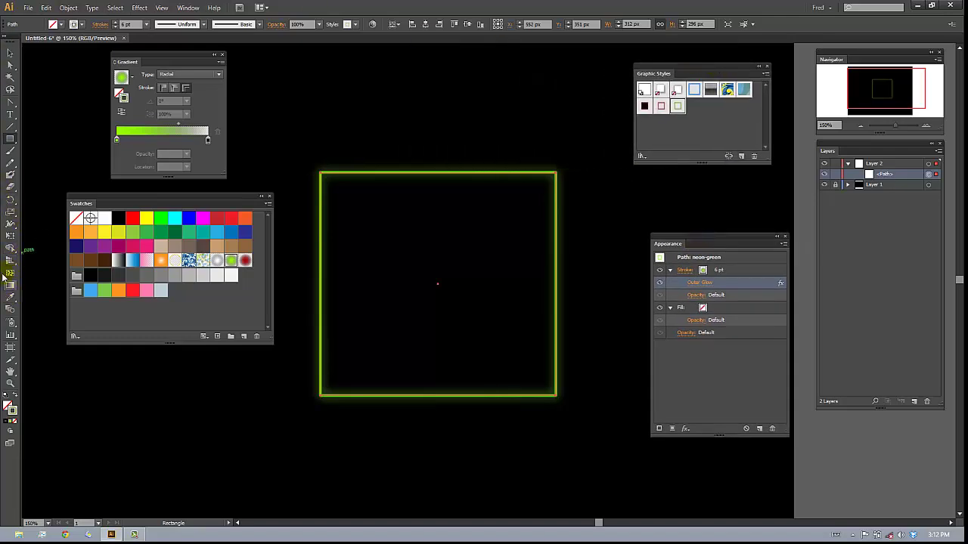
Collapse and lock Layer 2, and add a new layer above it for the text
click(10, 116)
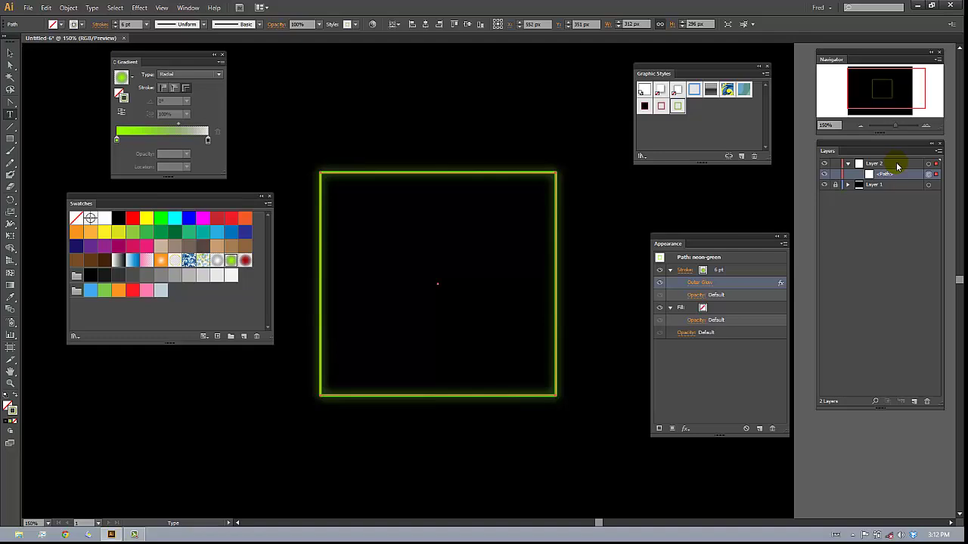
click(847, 164)
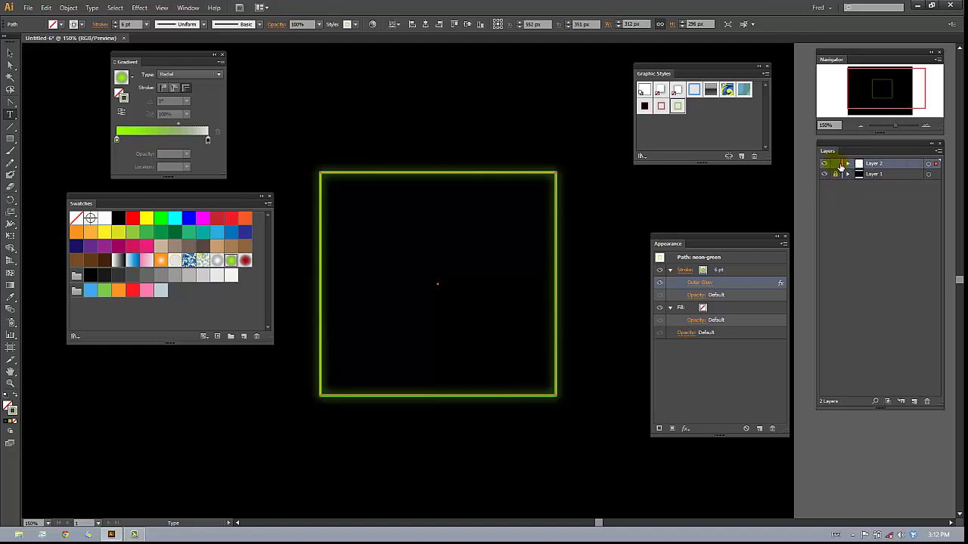
click(835, 164)
click(915, 401)
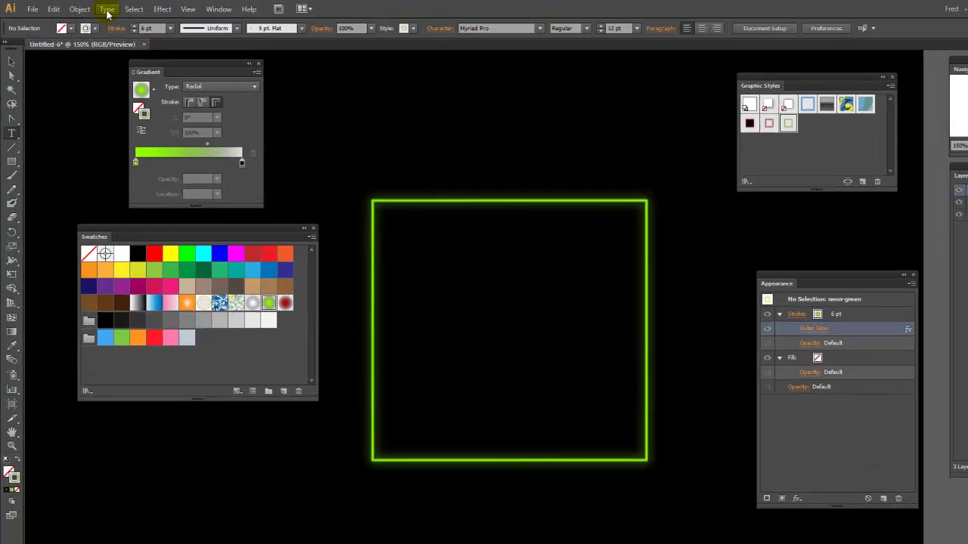
Choose Magneto Bold as the font for new text
click(107, 10)
mouse_move(130, 27)
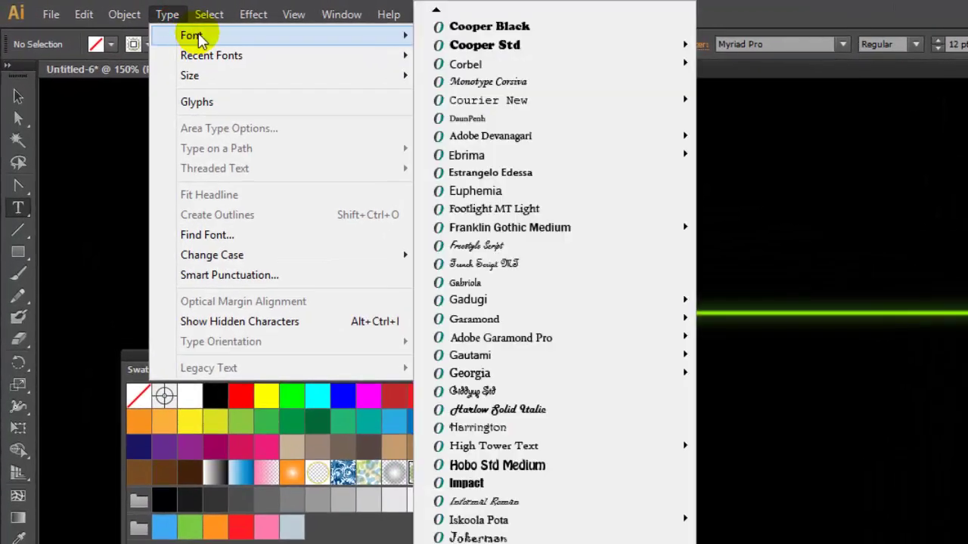
mouse_move(556, 37)
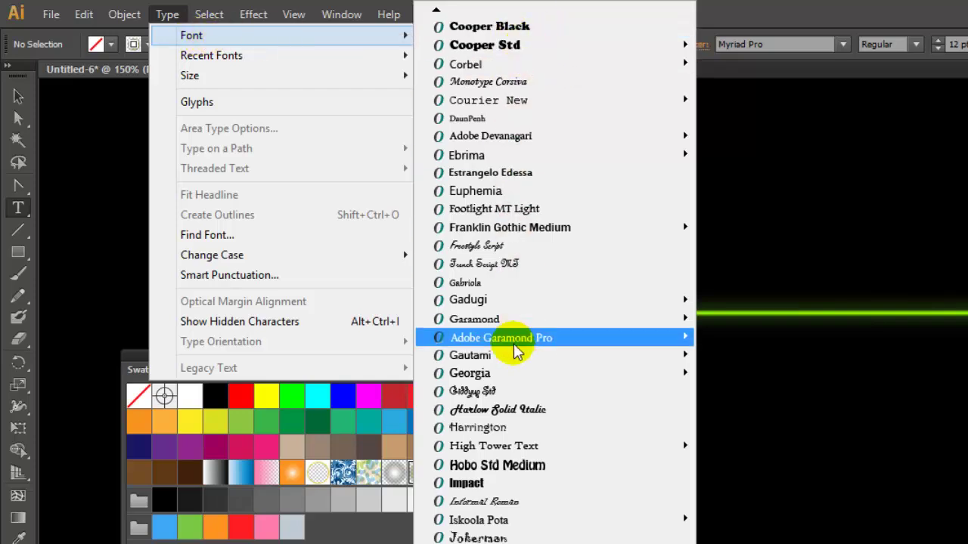
scroll(554, 302, down, 4)
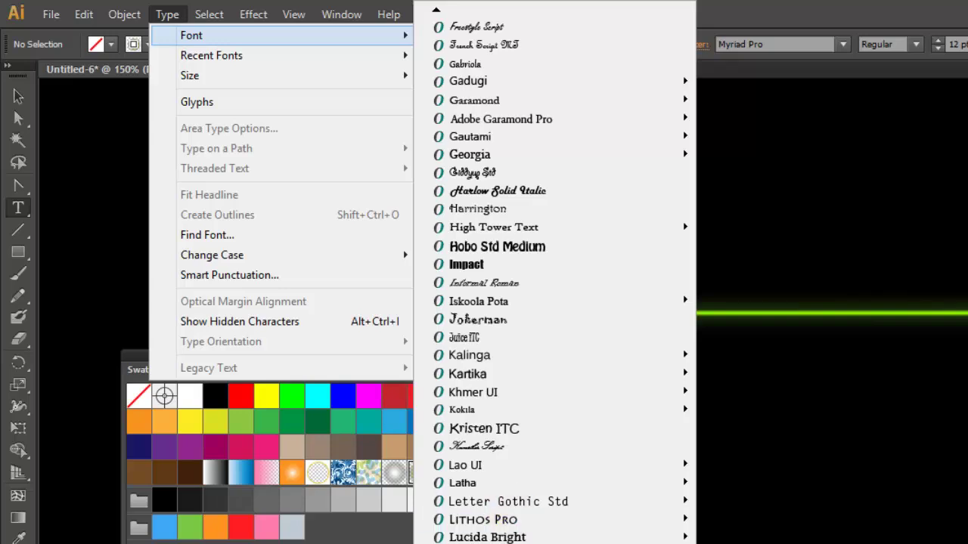
scroll(554, 302, down, 5)
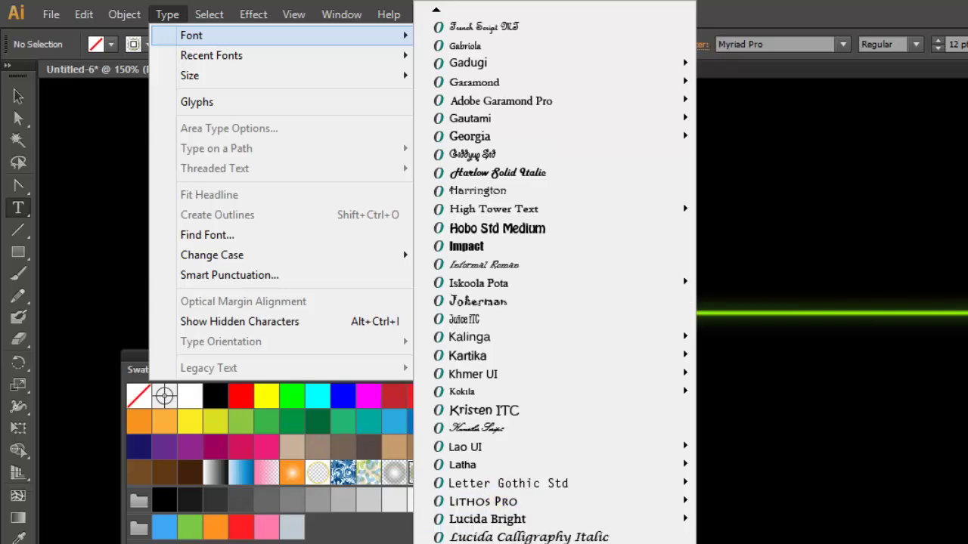
scroll(554, 303, down, 5)
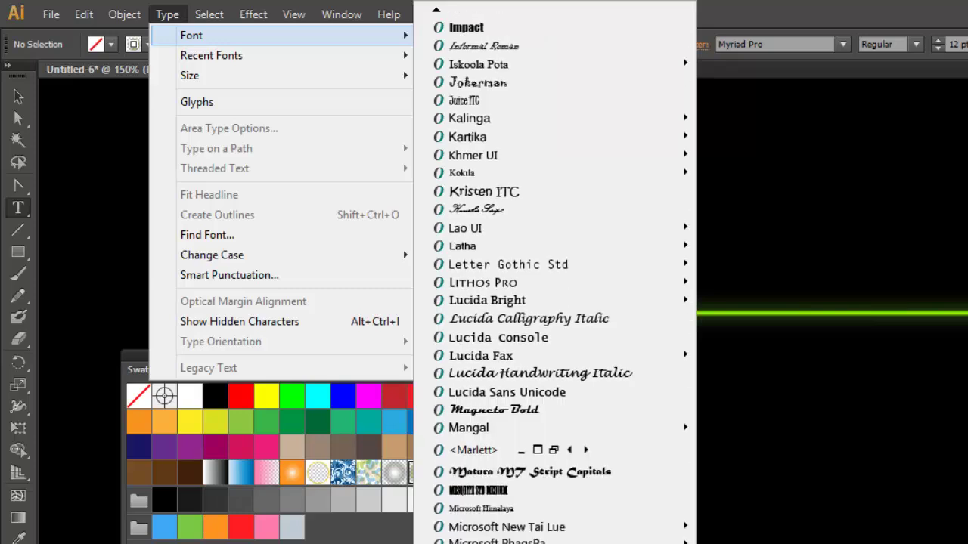
click(416, 82)
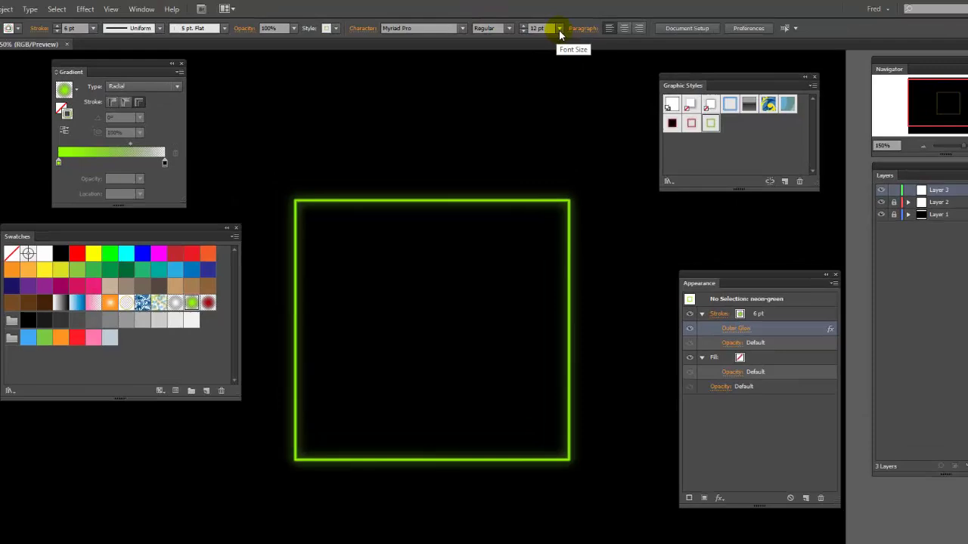
Set the font size to 60 pt and reapply the Magneto Bold font
click(551, 25)
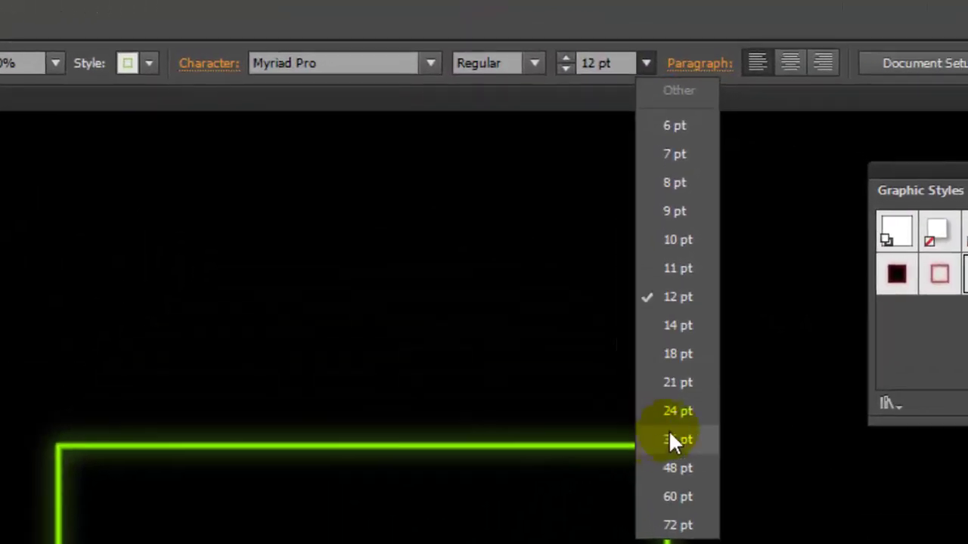
click(687, 504)
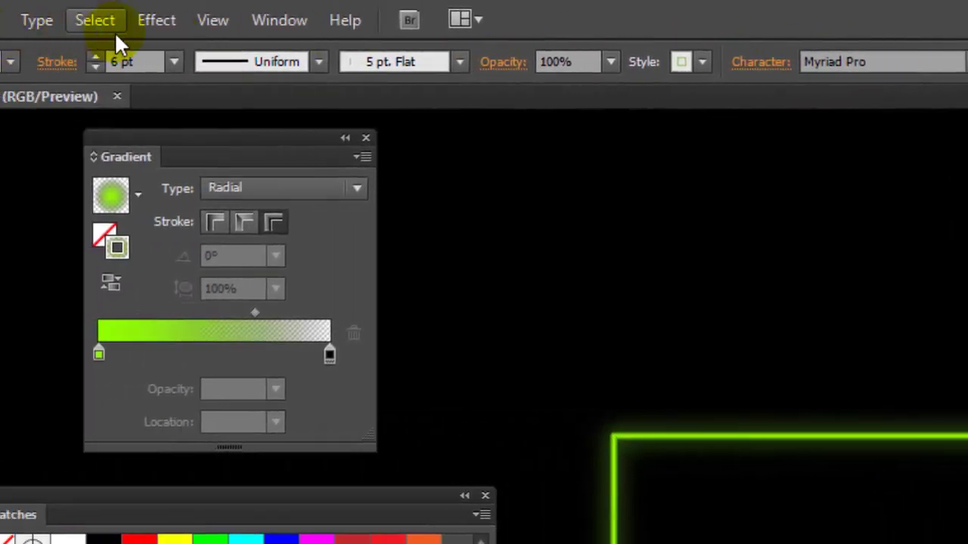
click(44, 20)
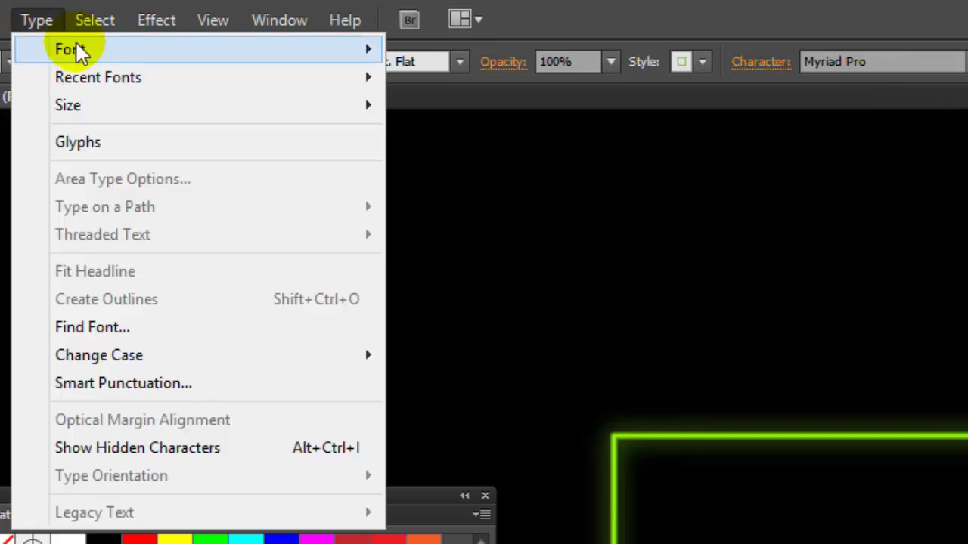
mouse_move(88, 50)
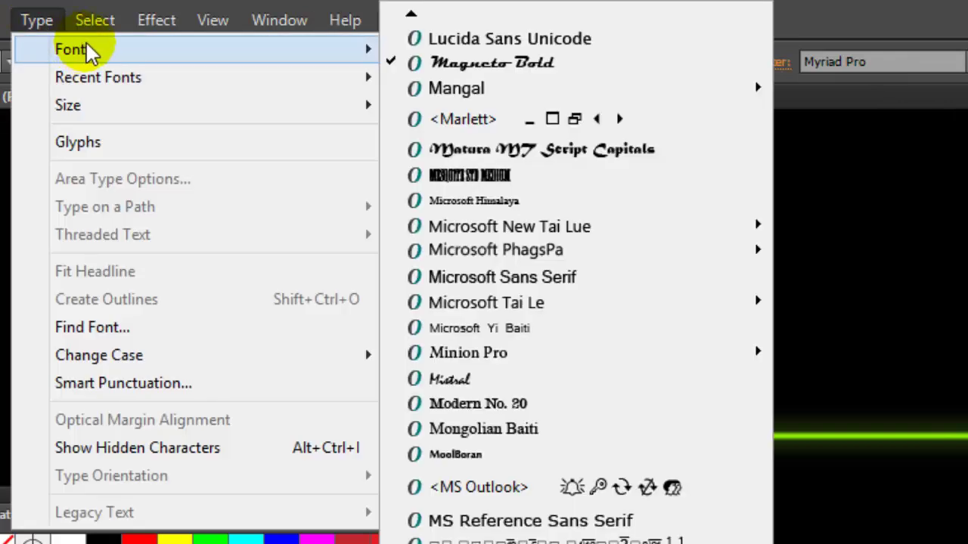
click(522, 62)
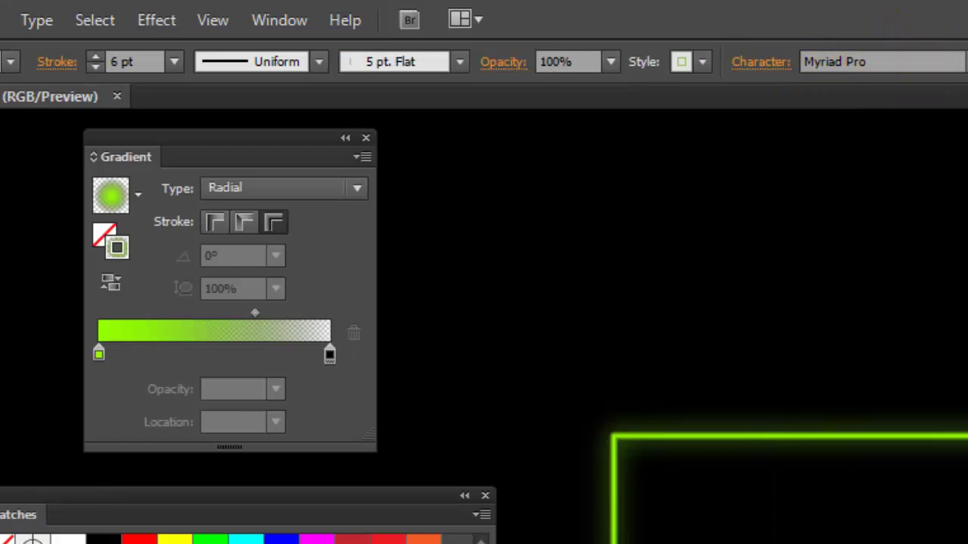
Add the text "Open" on the new layer, starting in the upper part of the green rectangle, and select it as an object
click(890, 543)
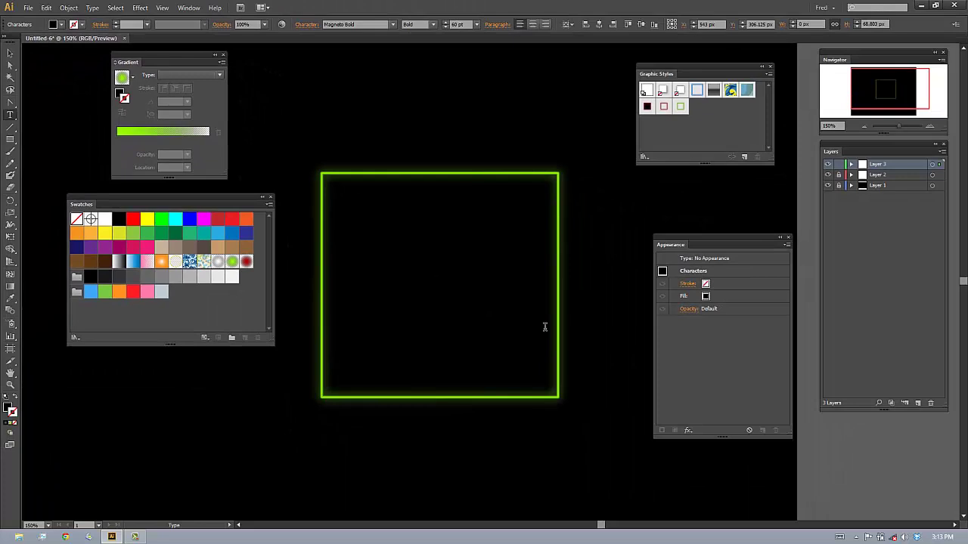
text(N)
click(10, 53)
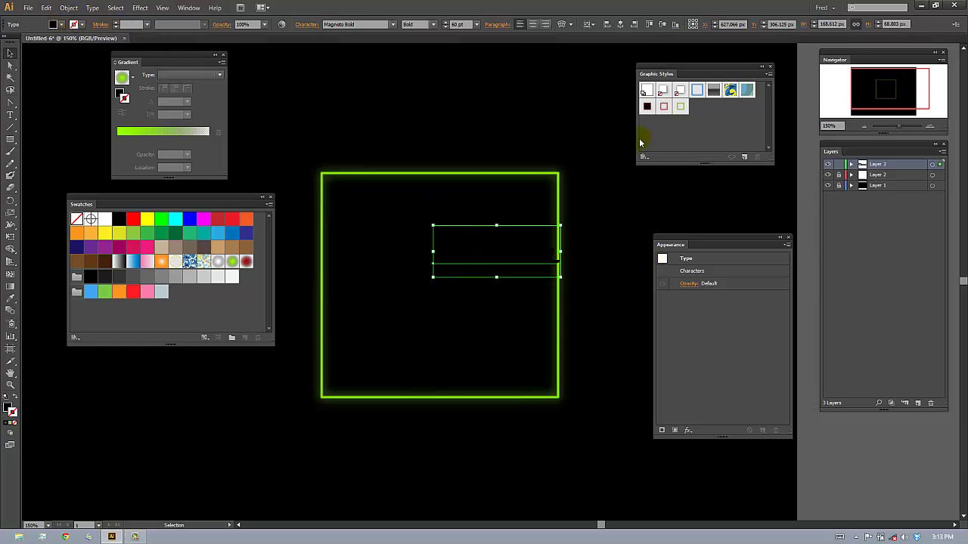
Access the character attributes of the "Open" text and set its fill to white
click(695, 275)
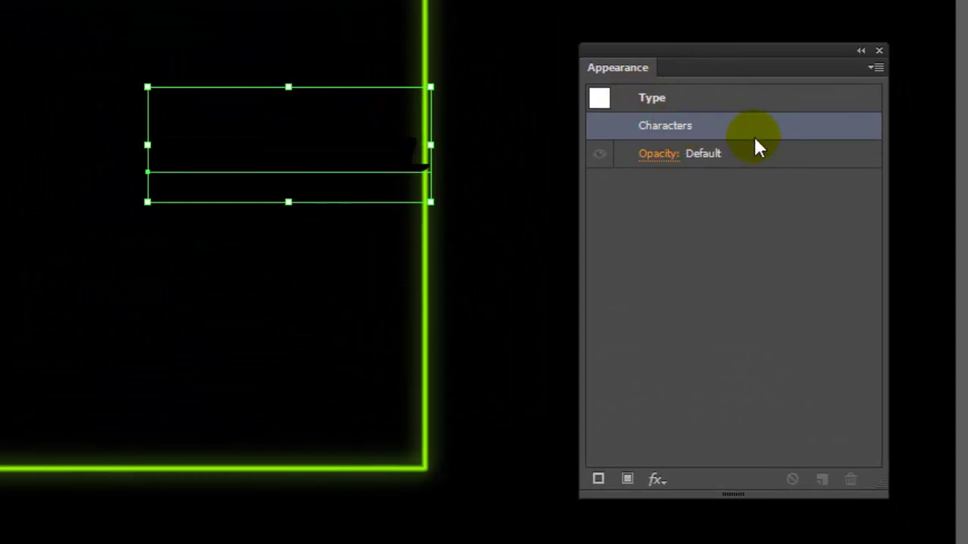
double_click(662, 124)
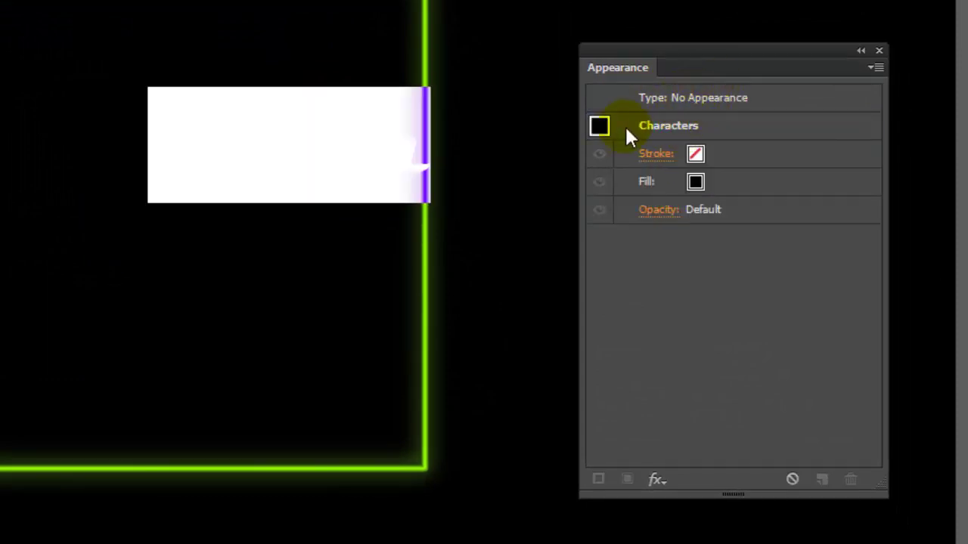
click(693, 184)
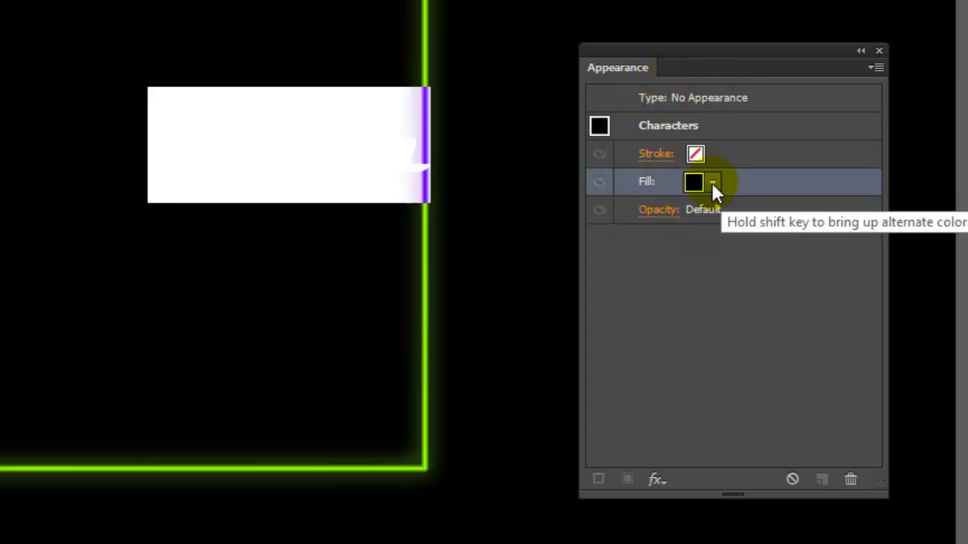
click(712, 183)
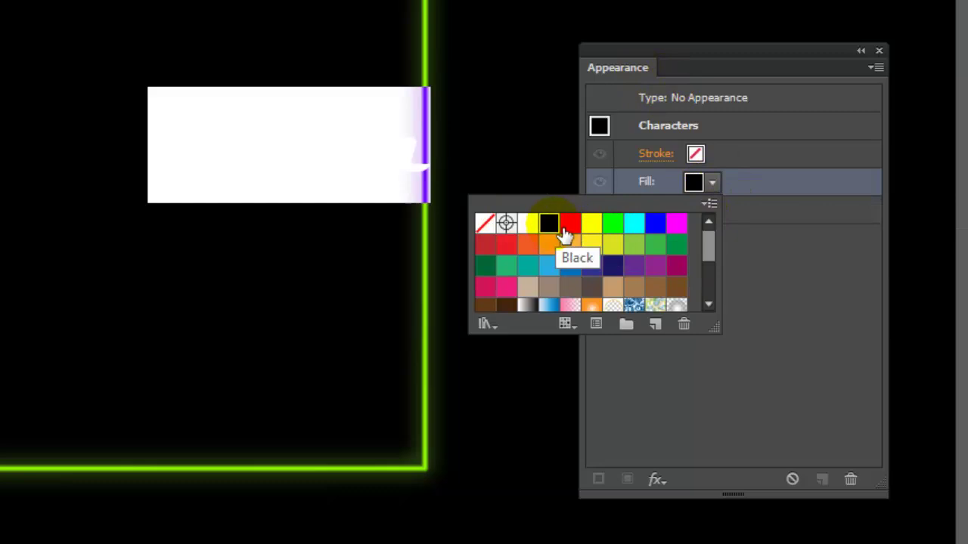
click(527, 223)
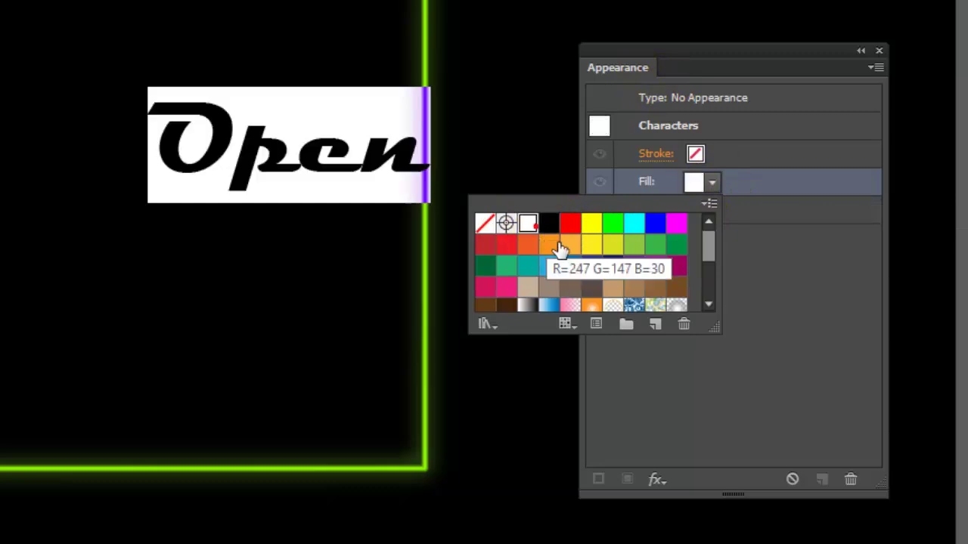
click(799, 245)
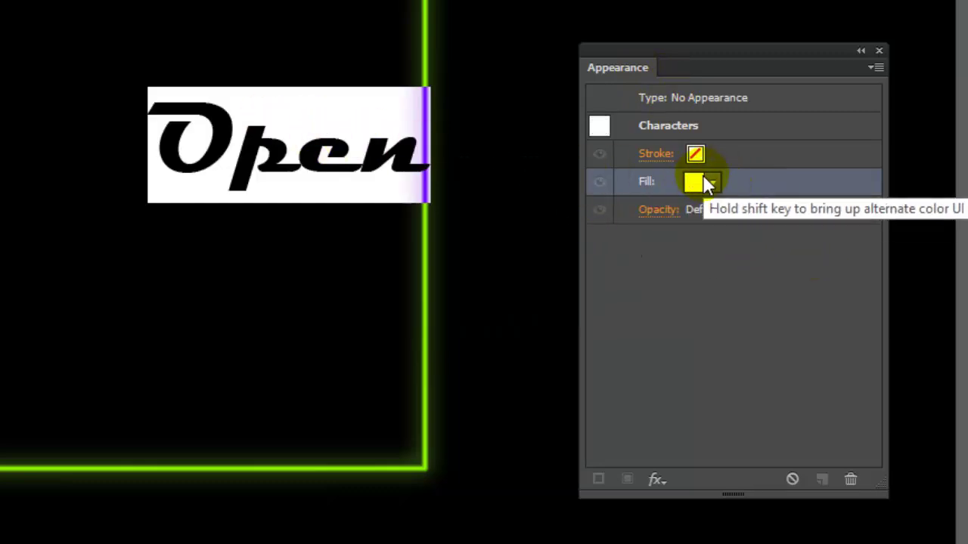
Set the "Open" characters' fill to None and give them a white 1 pt stroke
click(707, 183)
click(716, 236)
click(485, 223)
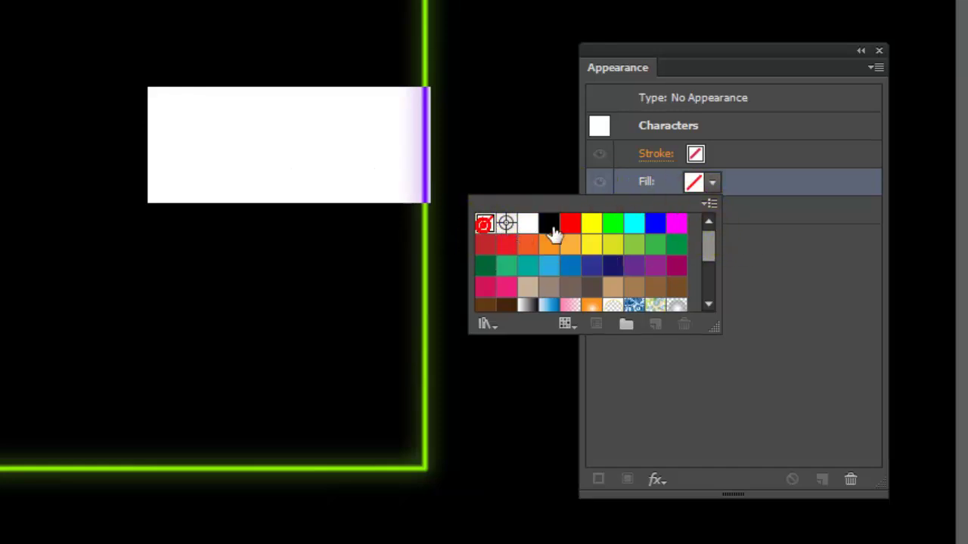
click(699, 163)
click(713, 156)
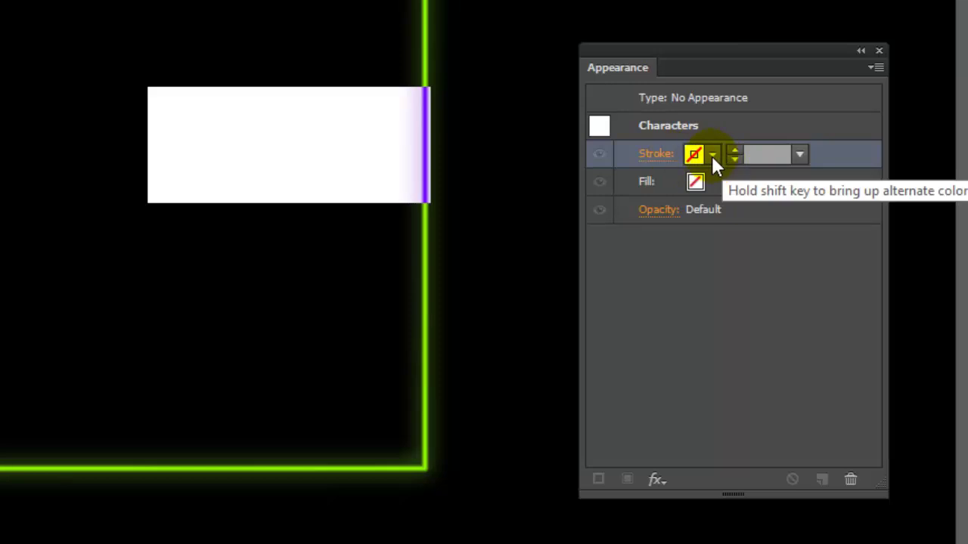
click(522, 203)
click(837, 214)
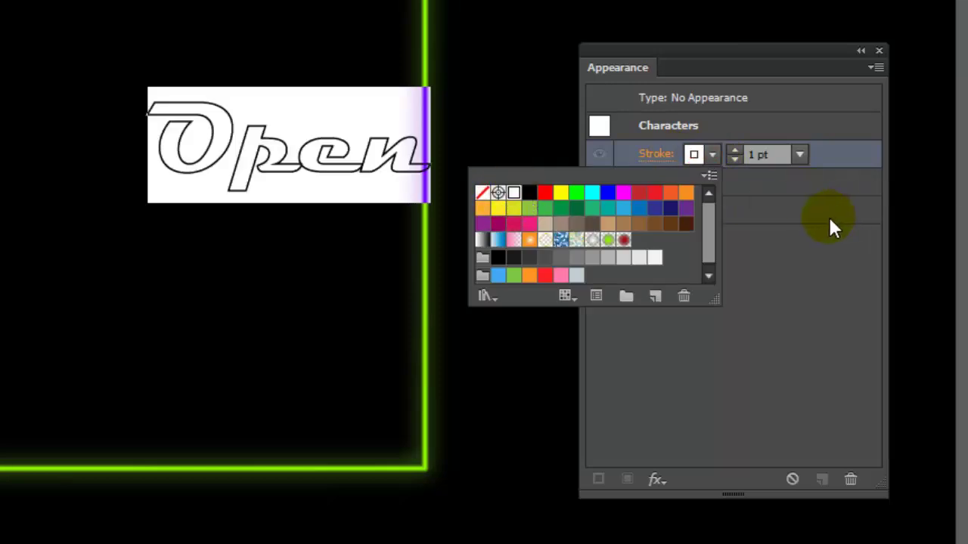
Add the words "All" and "Night" on separate lines beneath "Open" in the same outlined text object
click(259, 124)
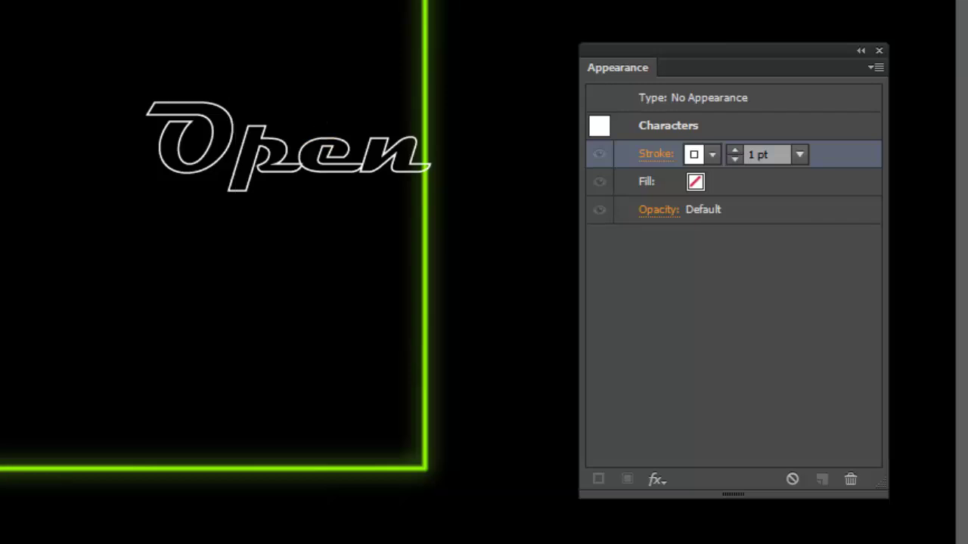
drag(424, 163, 382, 174)
key(Left)
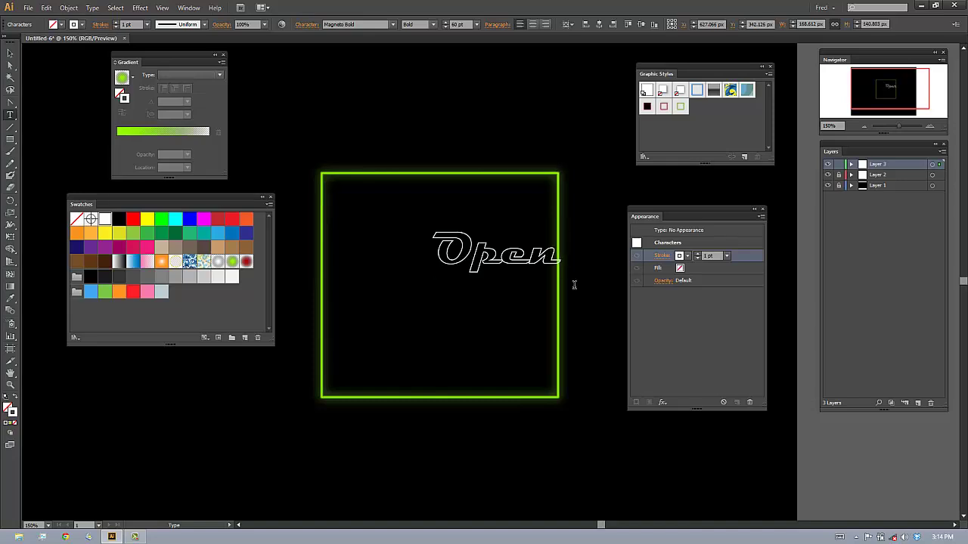
text(All)
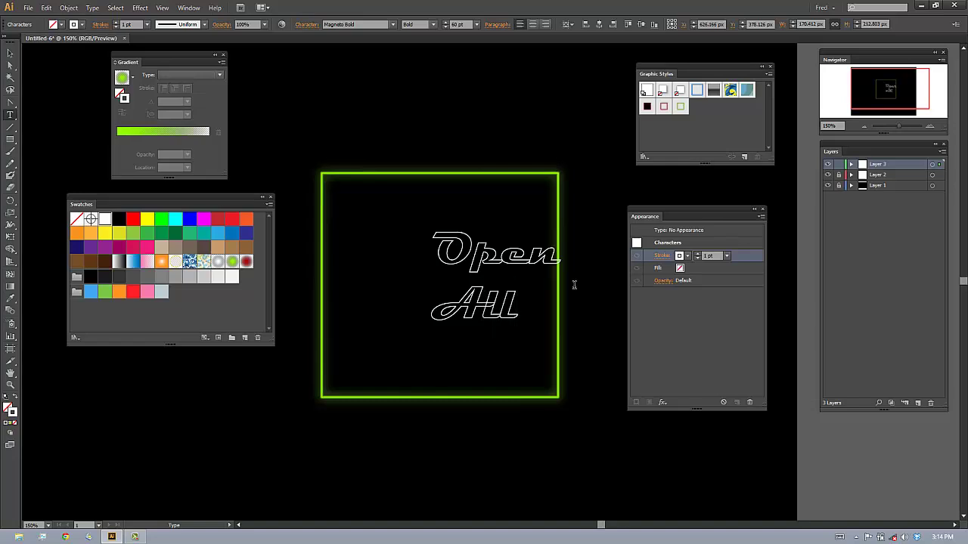
key(Return)
text(Night)
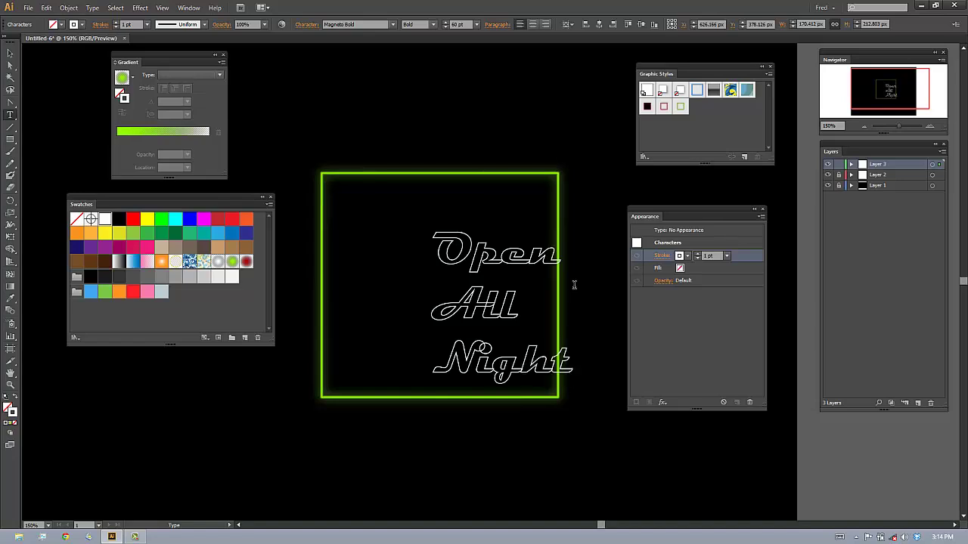
Center-align all three lines of the "Open All Night" text
triple_click(464, 278)
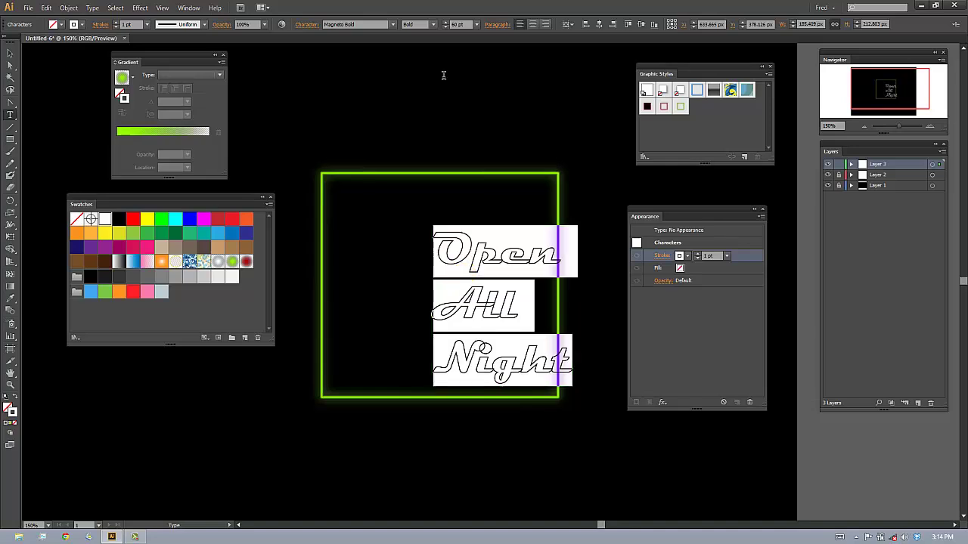
click(546, 25)
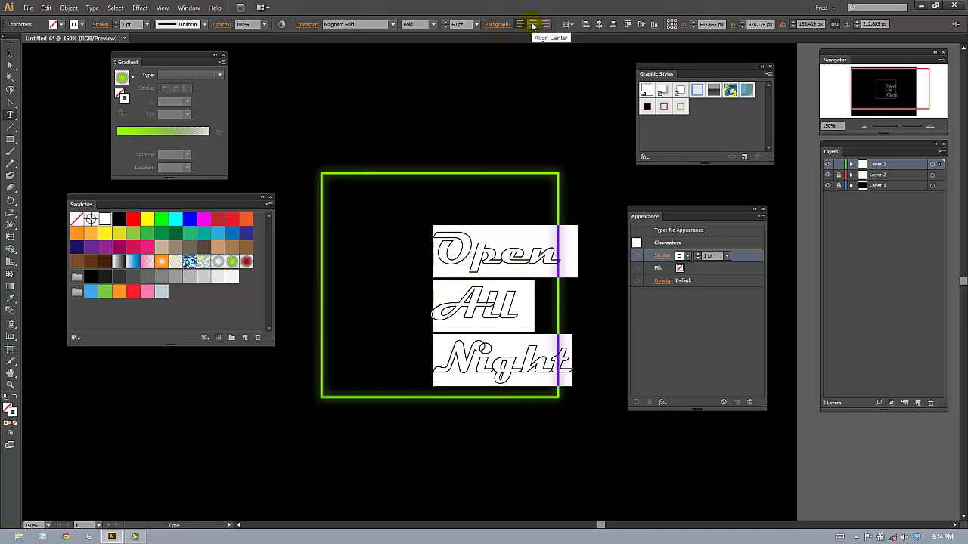
click(533, 25)
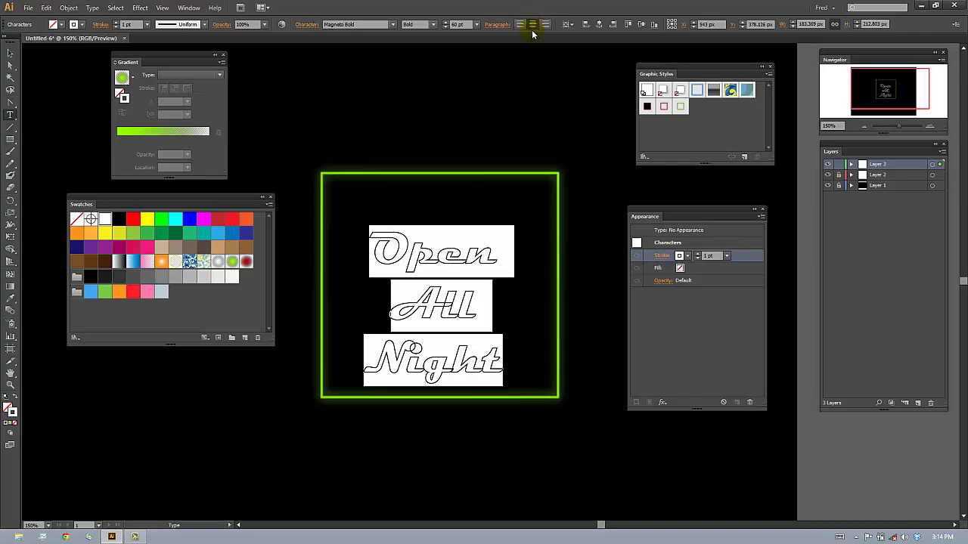
Select the "Open All Night" text as an object and move it up and slightly right, to the middle of the green rectangle
click(448, 327)
click(8, 54)
click(10, 55)
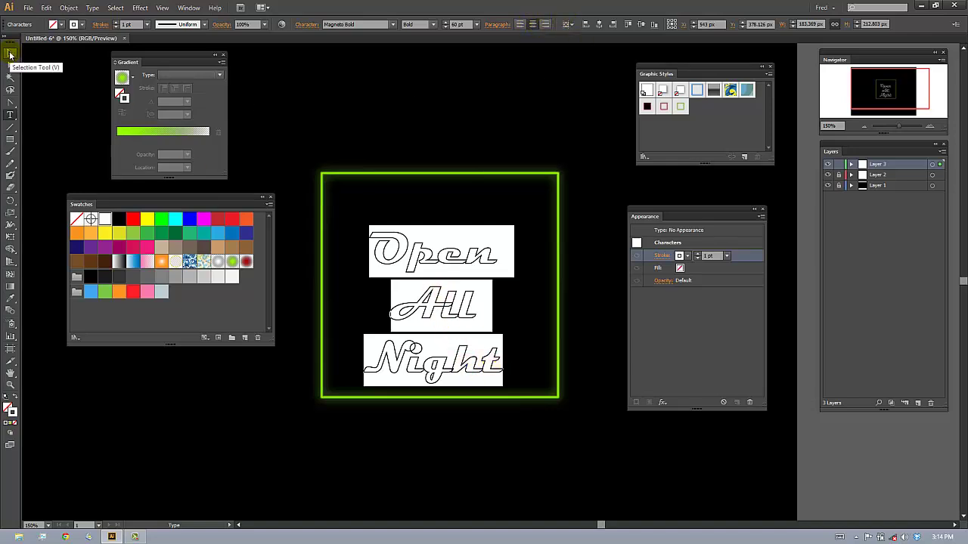
click(402, 244)
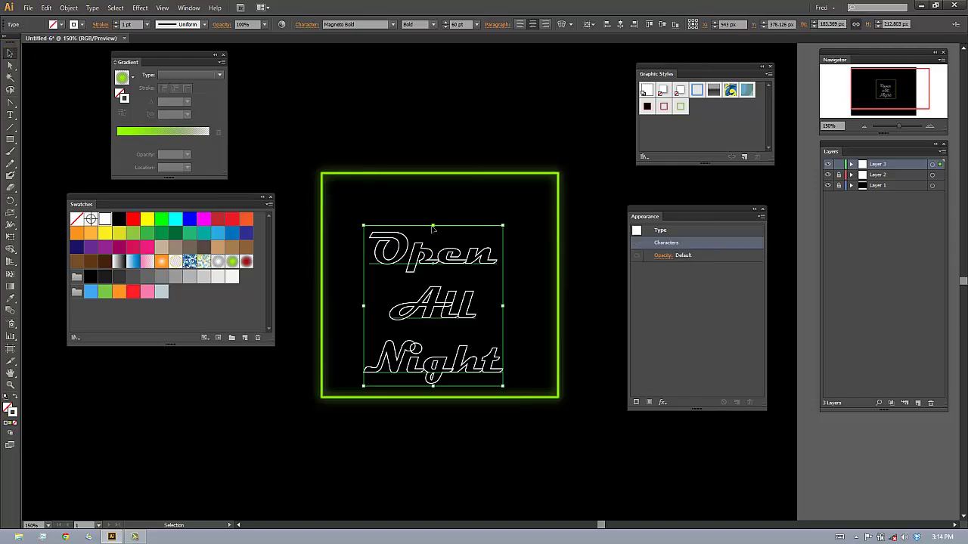
drag(440, 256, 450, 228)
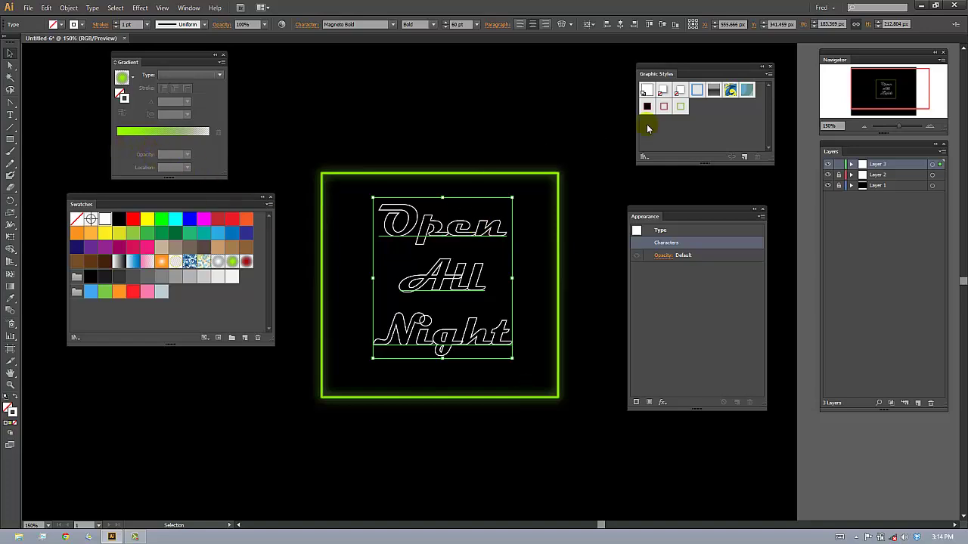
Apply the red neon glow, Graphic Style 2, to the "Open All Night" text
click(683, 108)
click(664, 107)
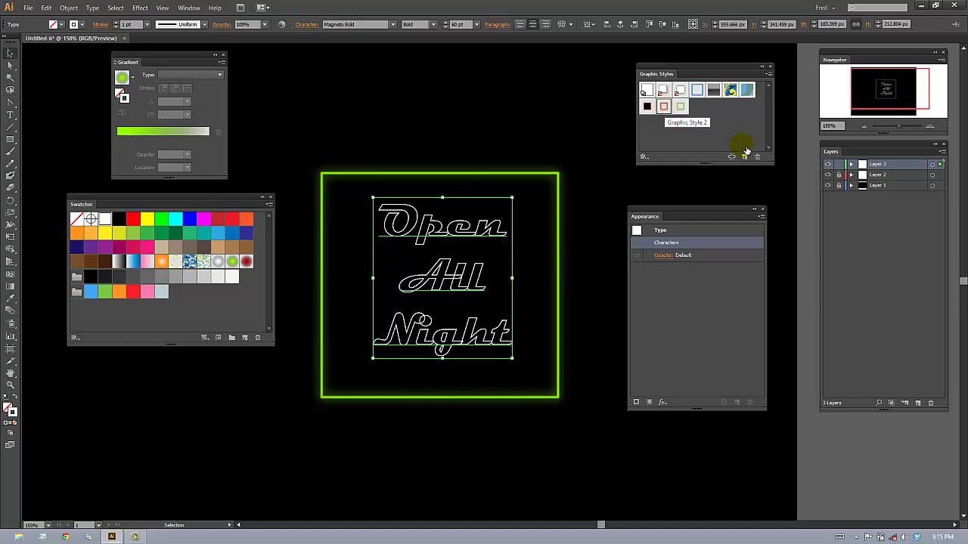
click(663, 107)
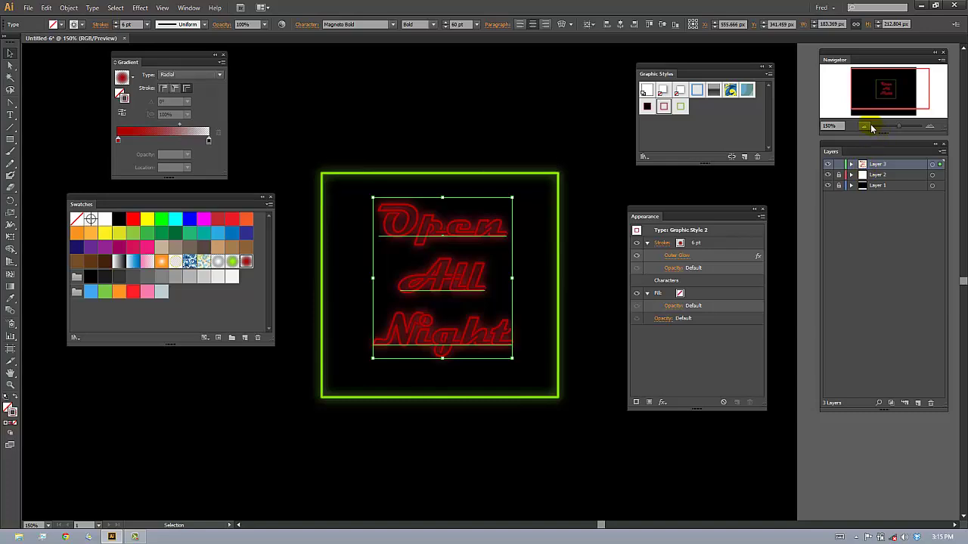
Enlarge the "Open All Night" text proportionally to about 535 by 621 px so it fills most of the black background's height
click(865, 127)
click(865, 127)
click(865, 127)
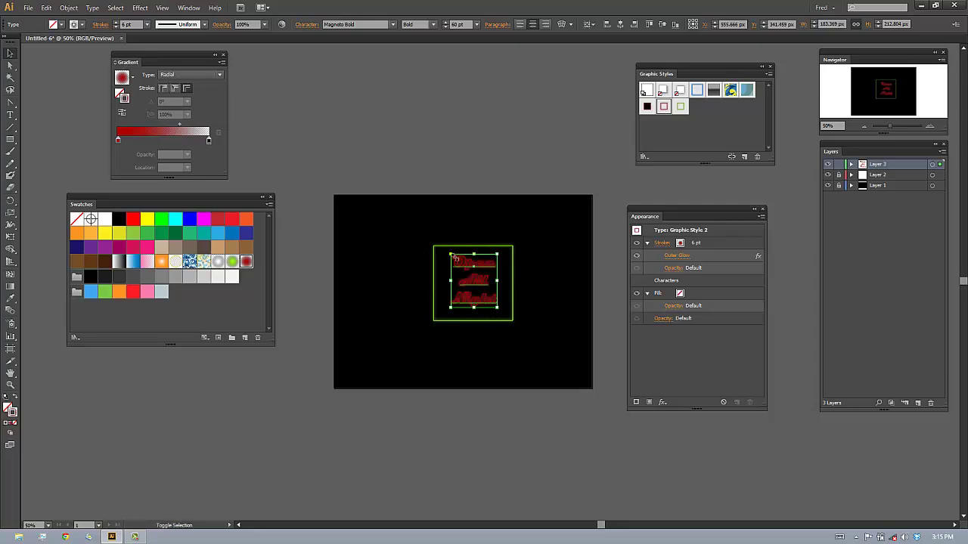
drag(440, 256, 388, 255)
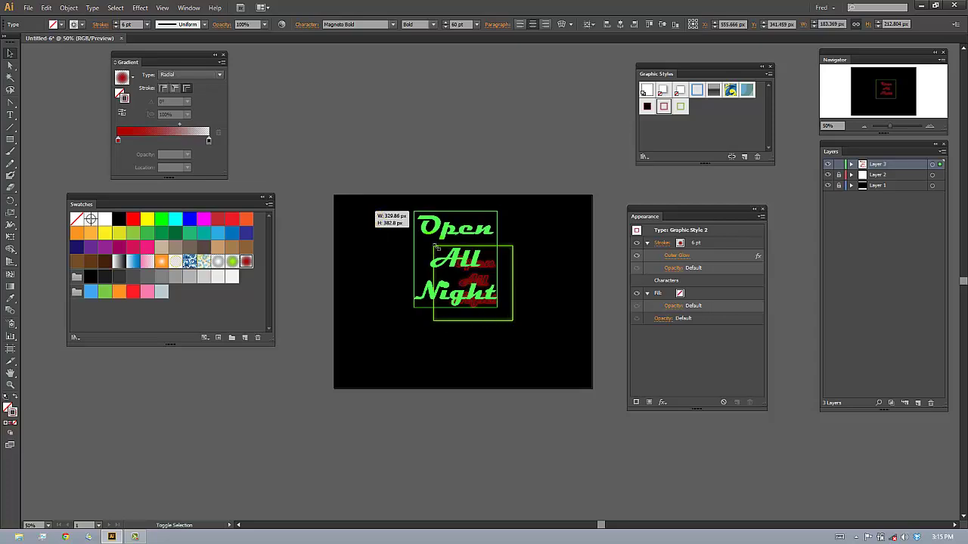
drag(449, 235, 449, 236)
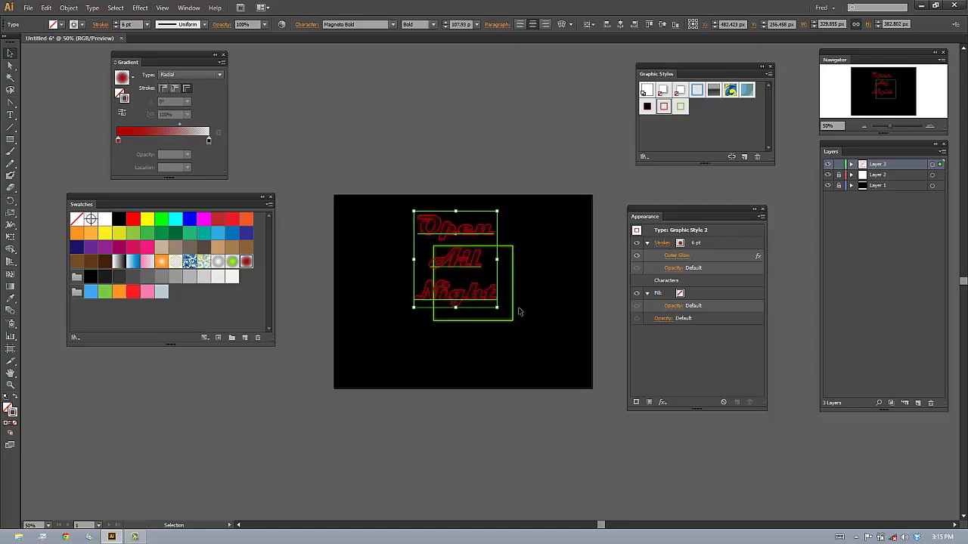
drag(499, 310, 557, 365)
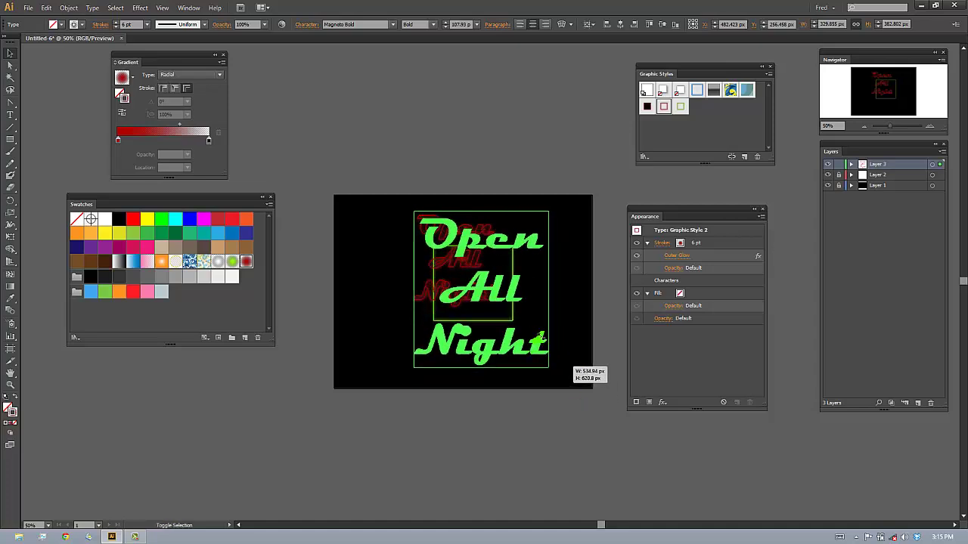
drag(544, 323, 545, 323)
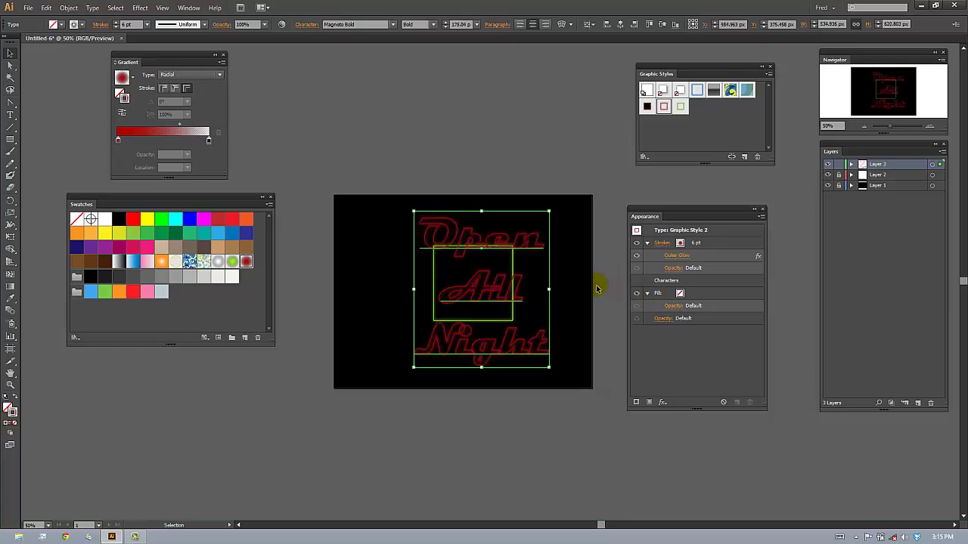
Unlock Layer 1 and Layer 2, and expand Layer 2 to list the rectangle path it contains
click(839, 186)
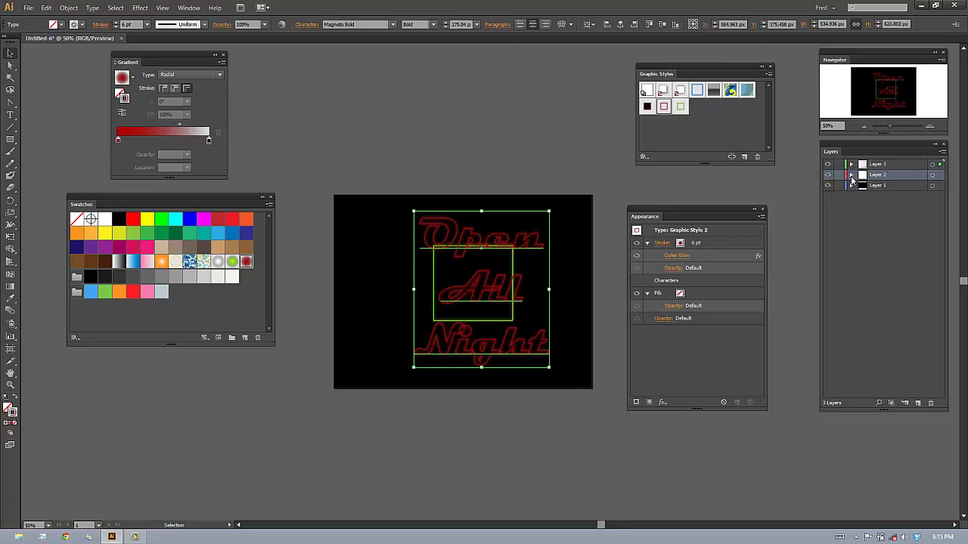
click(851, 174)
click(878, 174)
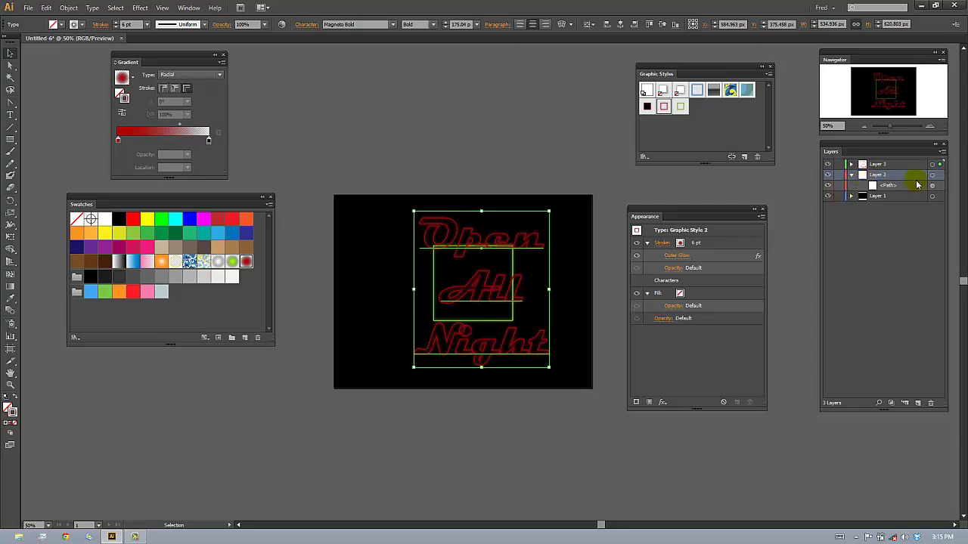